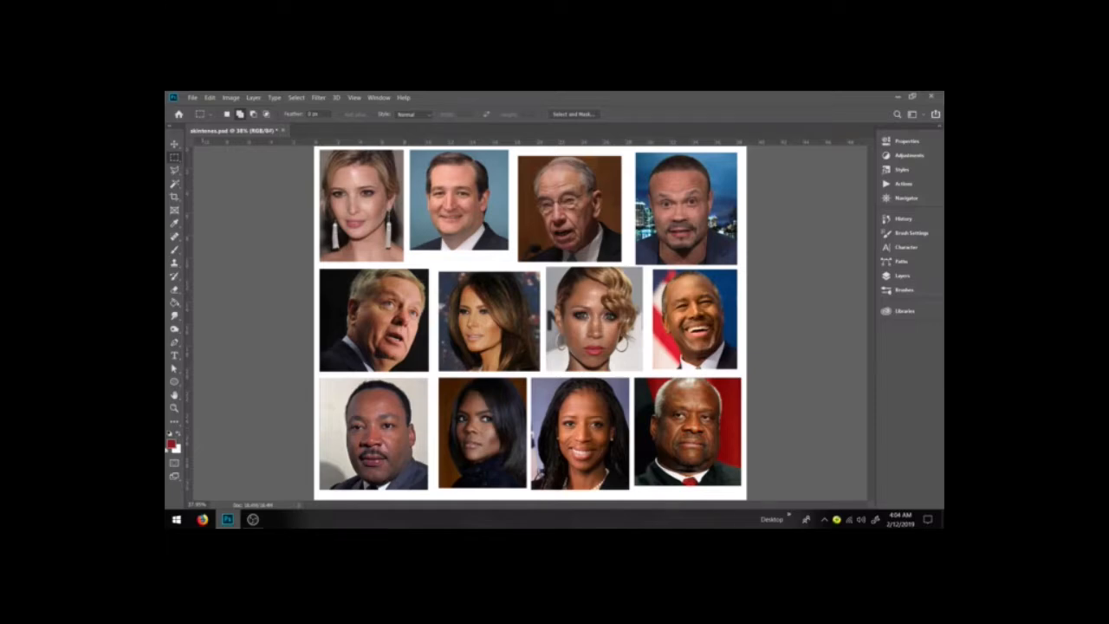
Create a new Creative Cloud library named "Ivanka Trump" to hold colour swatches.
left_click(352, 98)
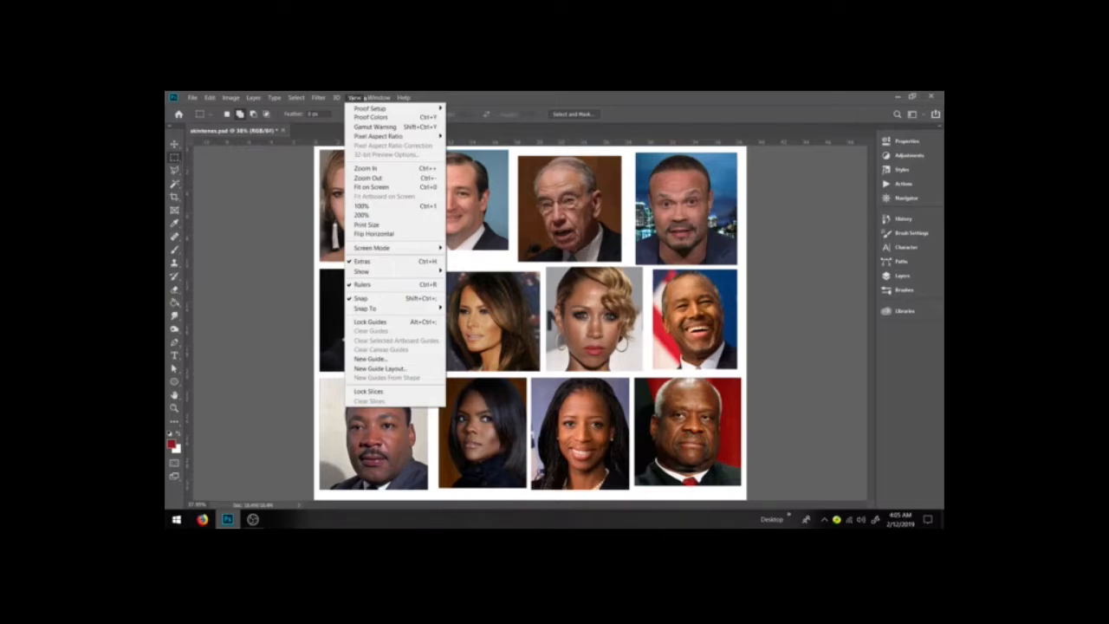
mouse_move(370, 98)
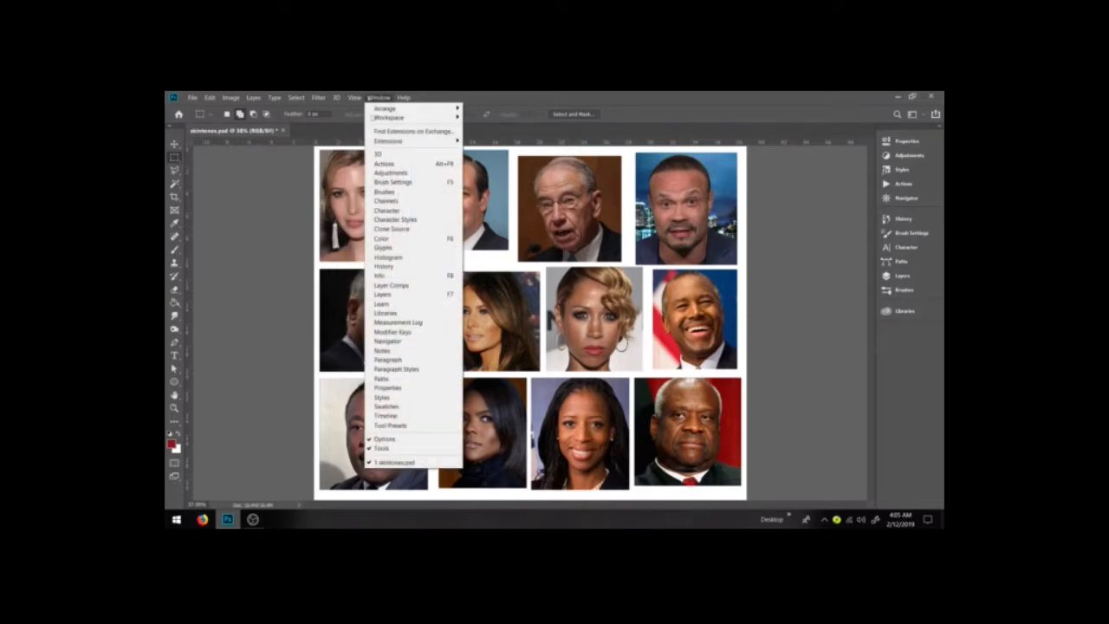
left_click(386, 313)
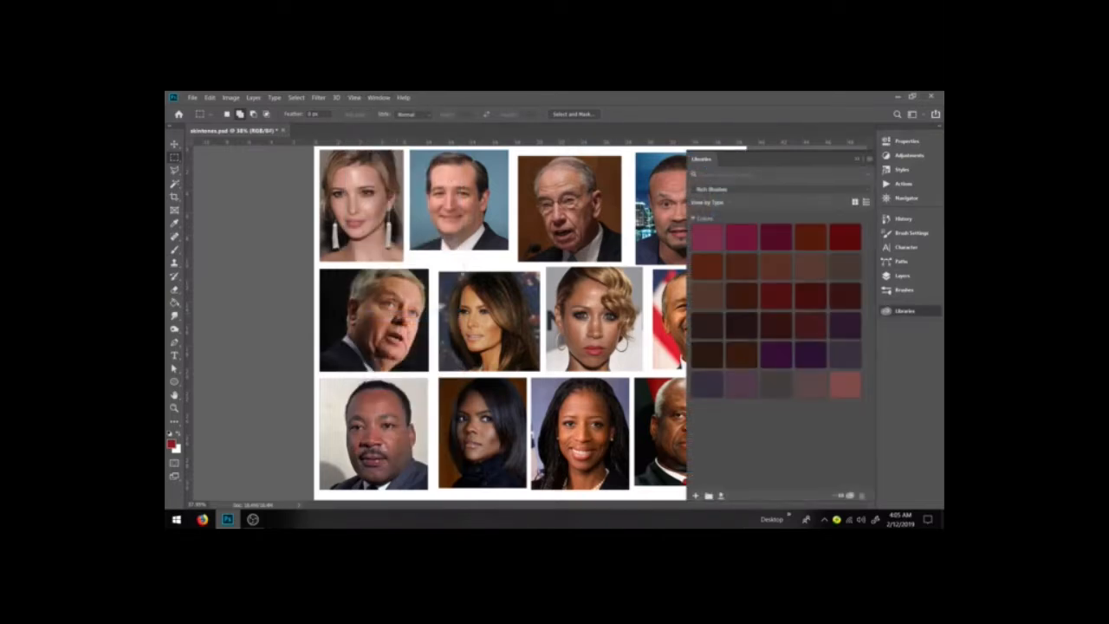
left_click(828, 194)
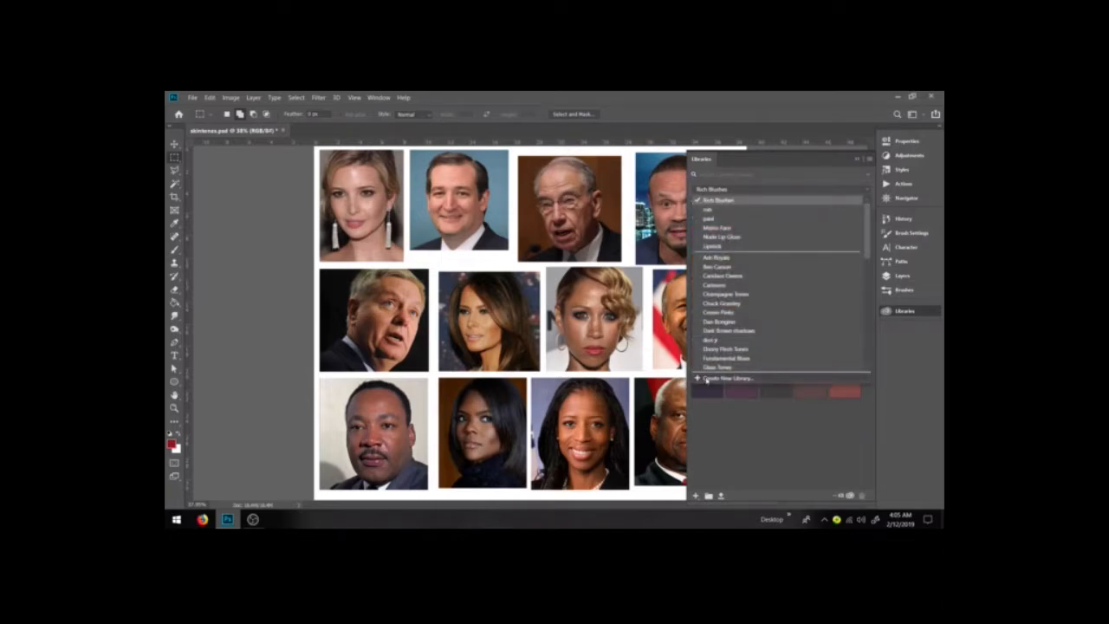
left_click(706, 379)
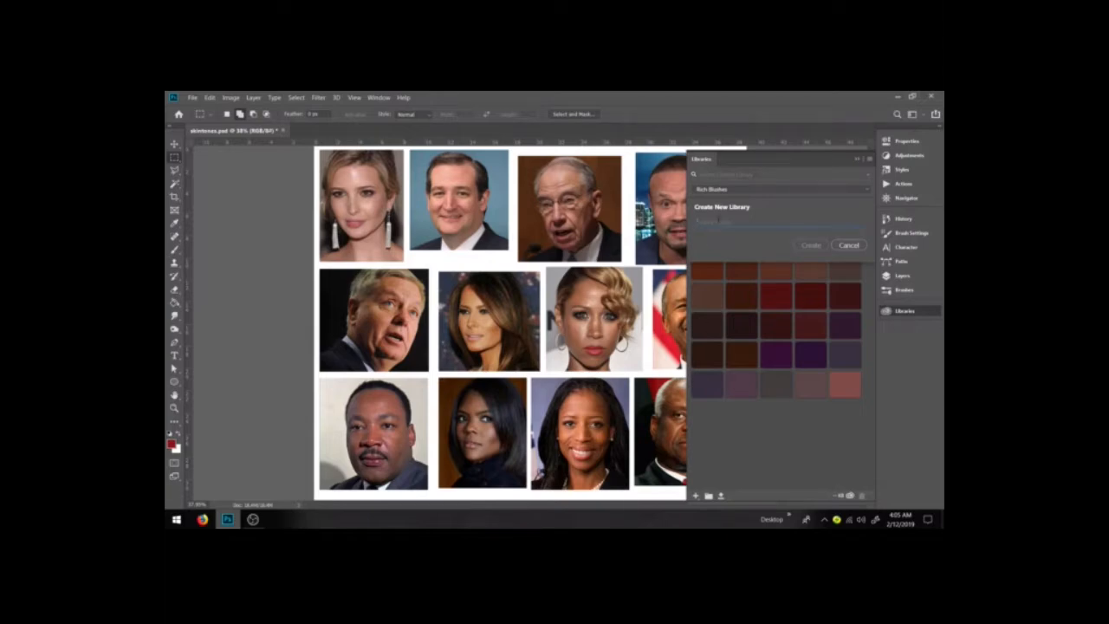
left_click(717, 221)
type("Ivanka Trump")
left_click(809, 245)
Sample the skin tone beneath the eye in the first portrait and save it as a swatch in the current library.
key("z")
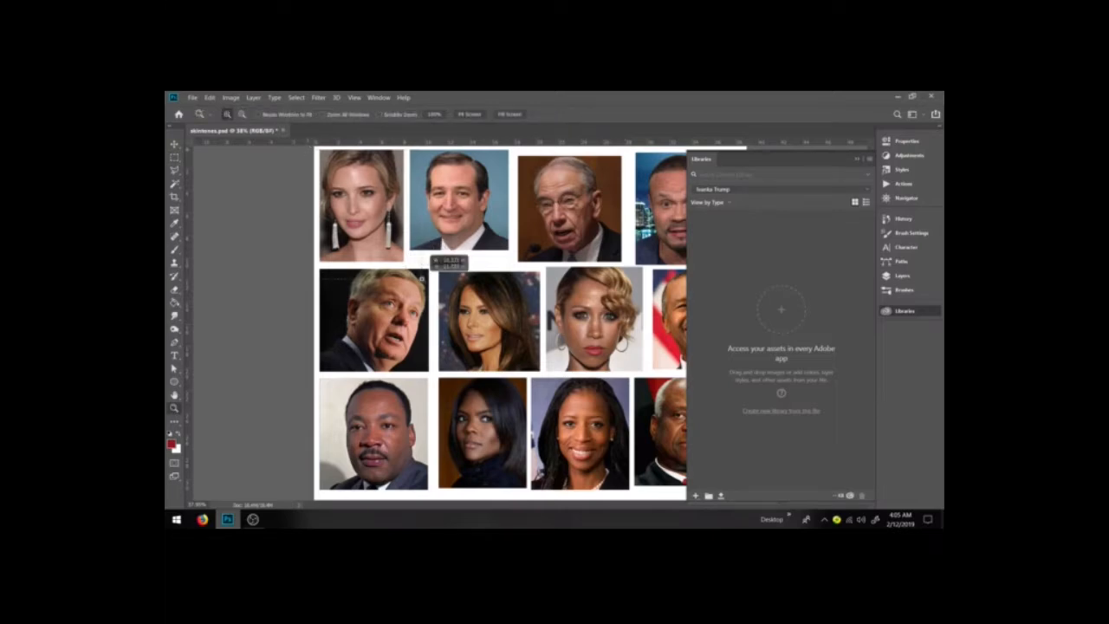
left_click(433, 258)
left_click(433, 257)
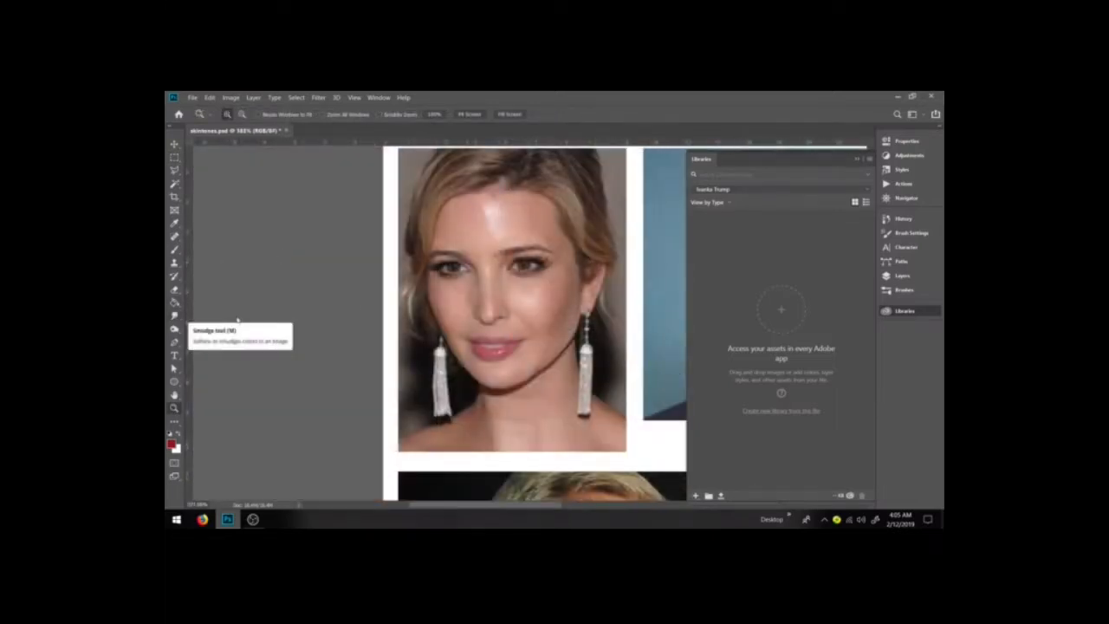
key("i")
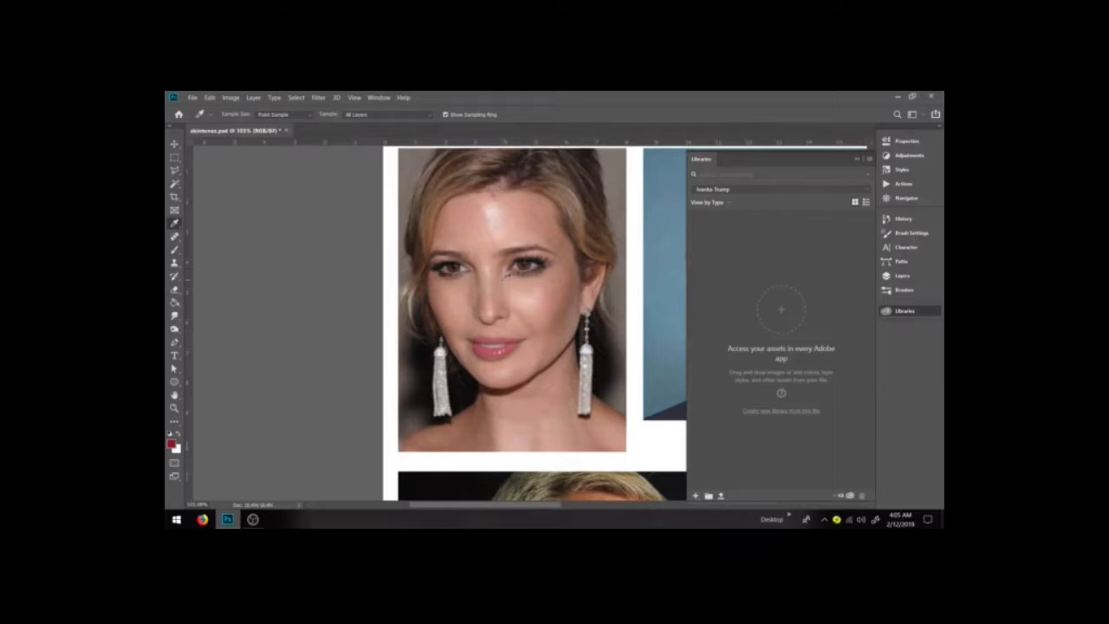
left_click(513, 272)
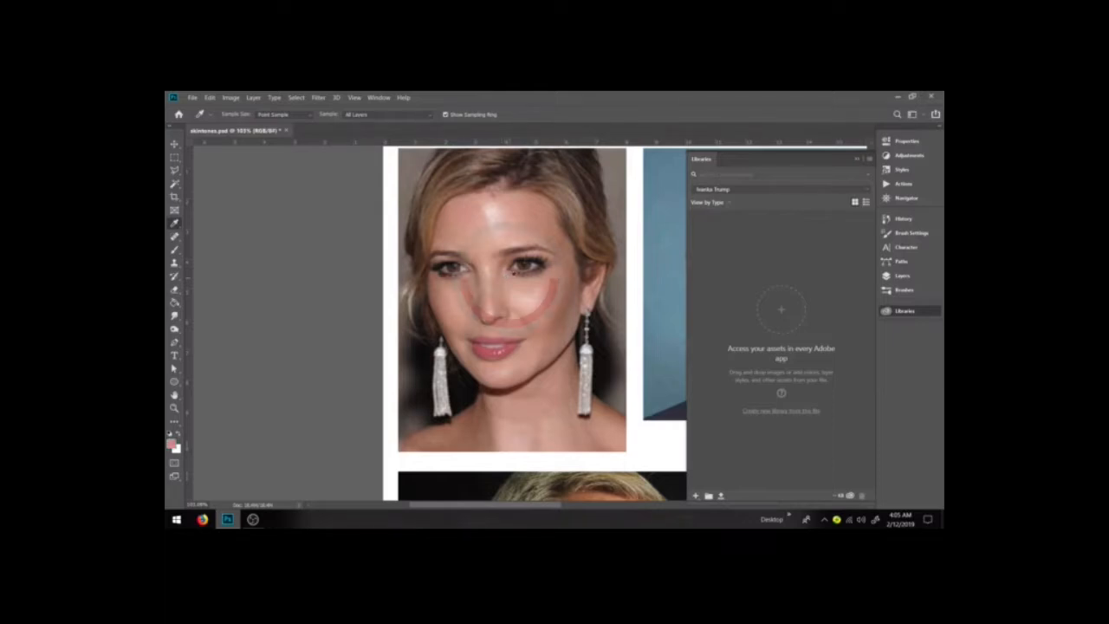
left_click(171, 443)
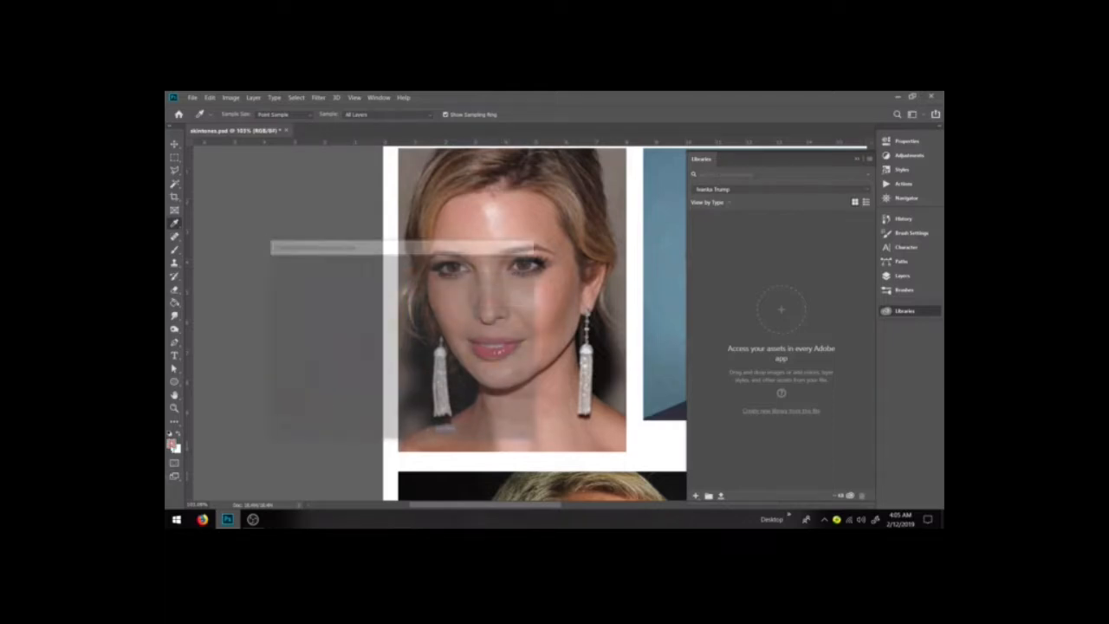
left_click(504, 301)
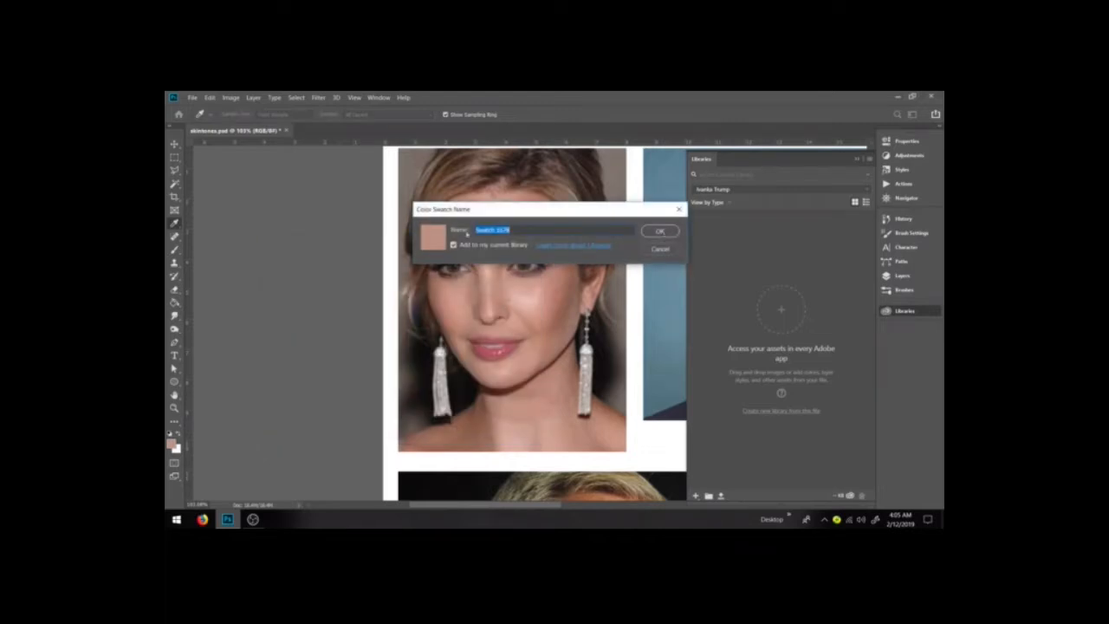
left_click(656, 231)
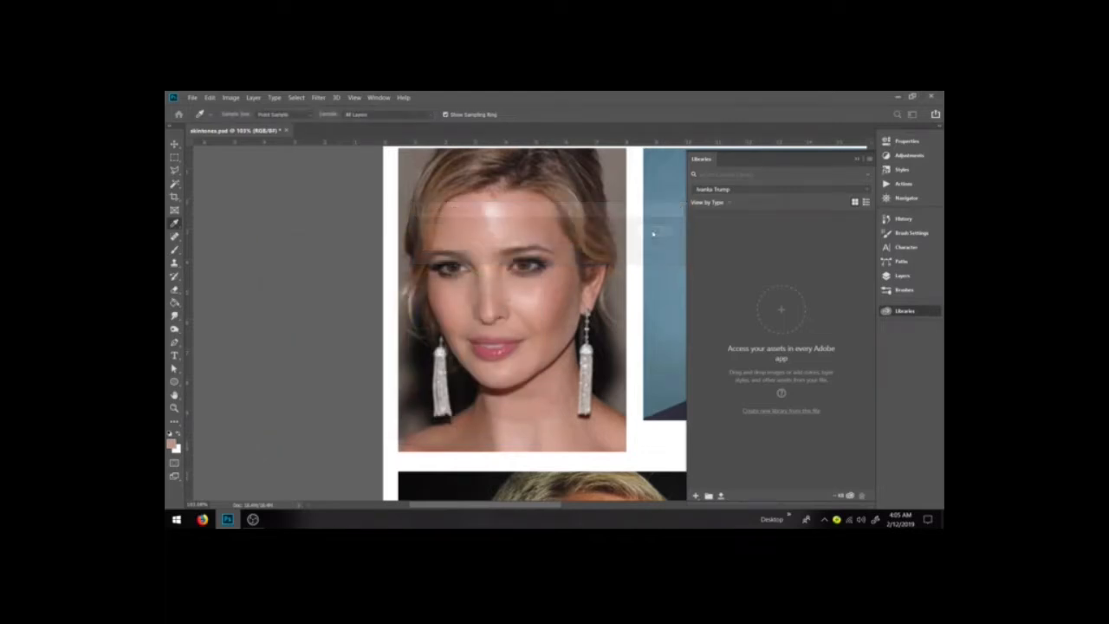
Sample a salmon skin tone from the cheek beside the nose and add it to the library as a swatch.
left_click(503, 283)
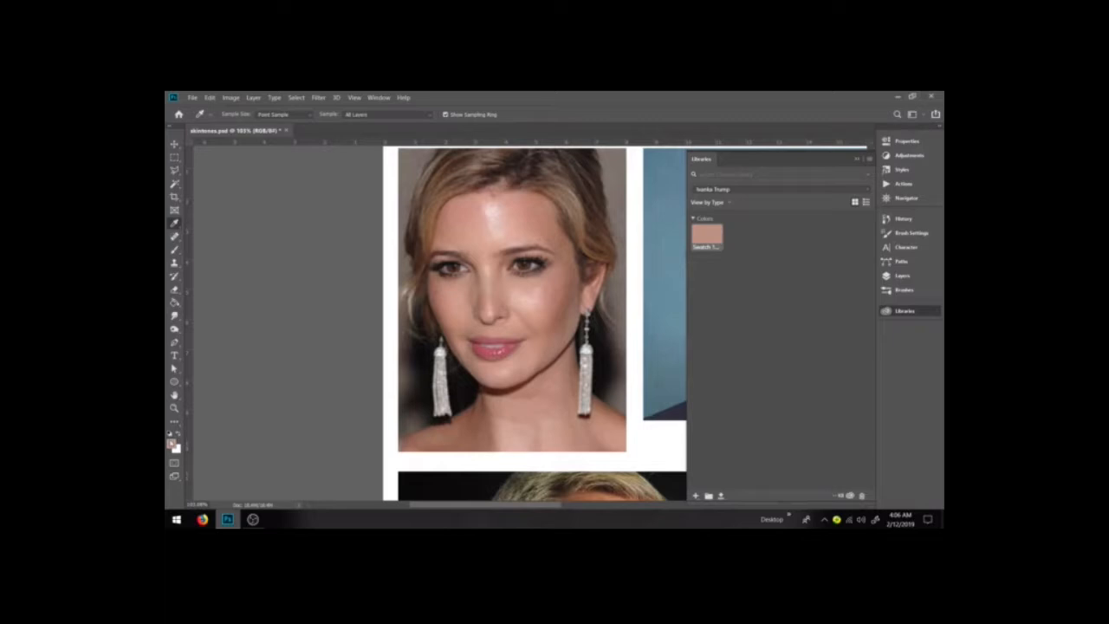
left_click(171, 442)
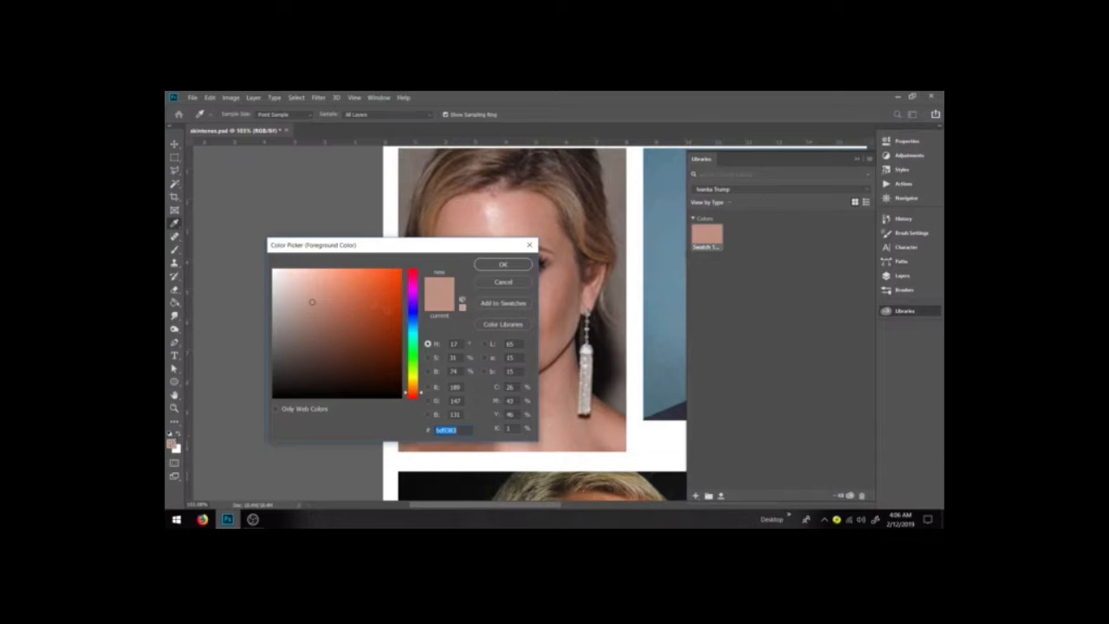
left_click_drag(487, 248, 390, 309)
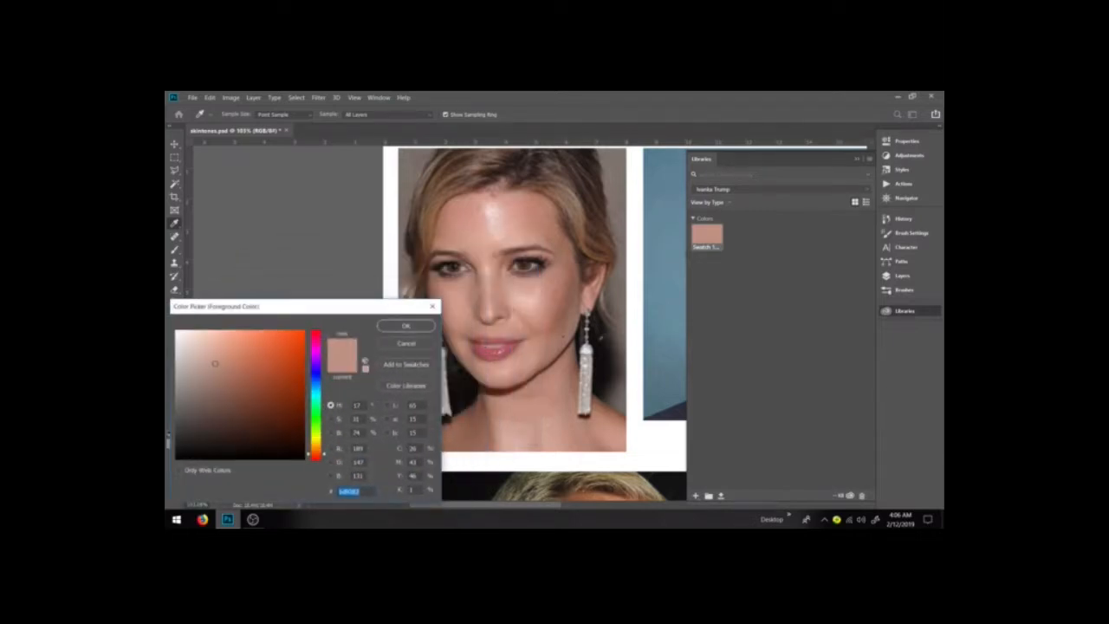
left_click(510, 333)
left_click(409, 365)
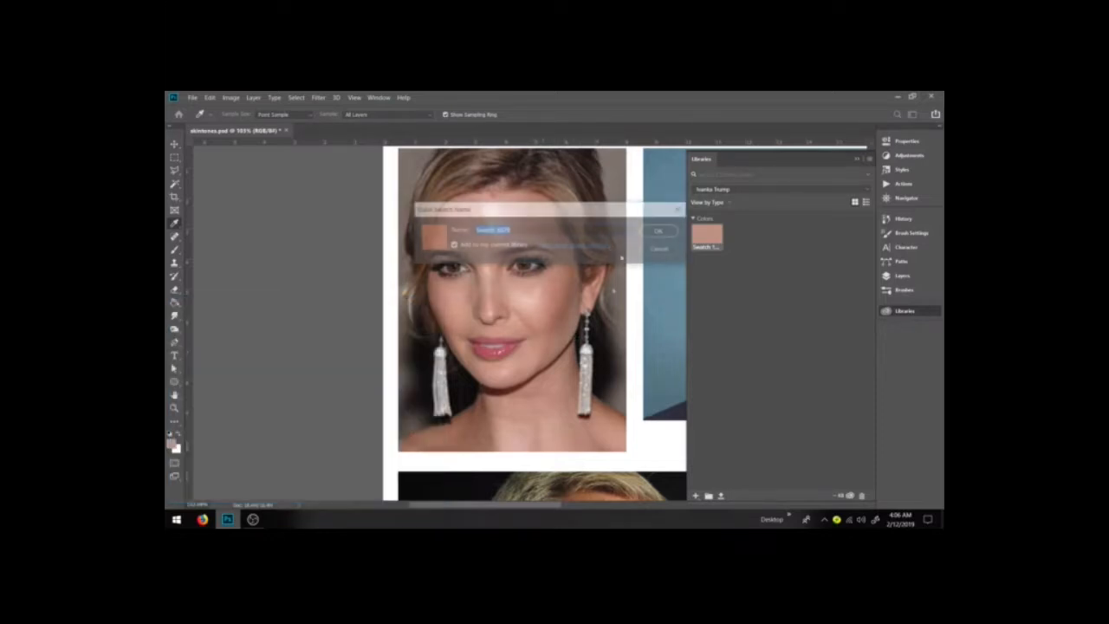
left_click(660, 232)
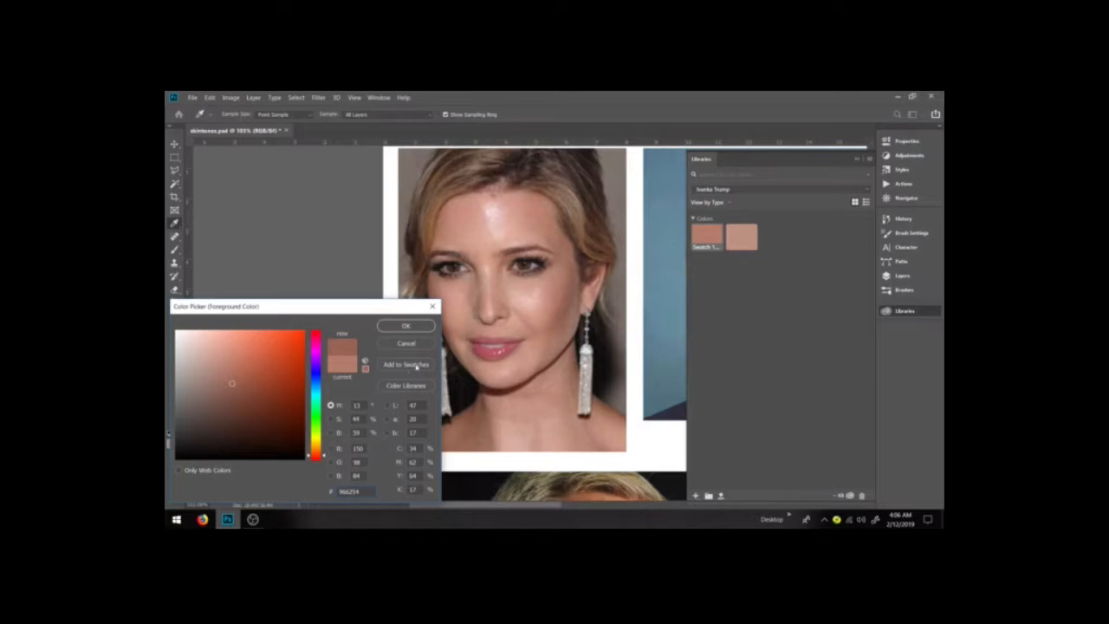
Add the medium reddish-brown shadow tone #966254 and a deep brown tone from the portrait to the library.
left_click(409, 365)
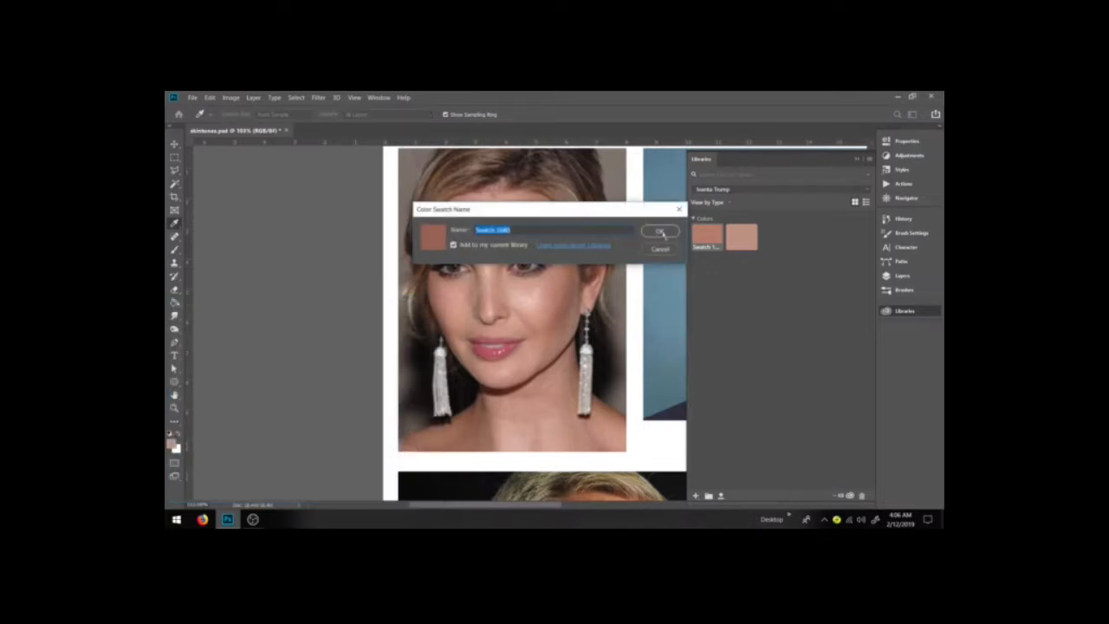
left_click(662, 230)
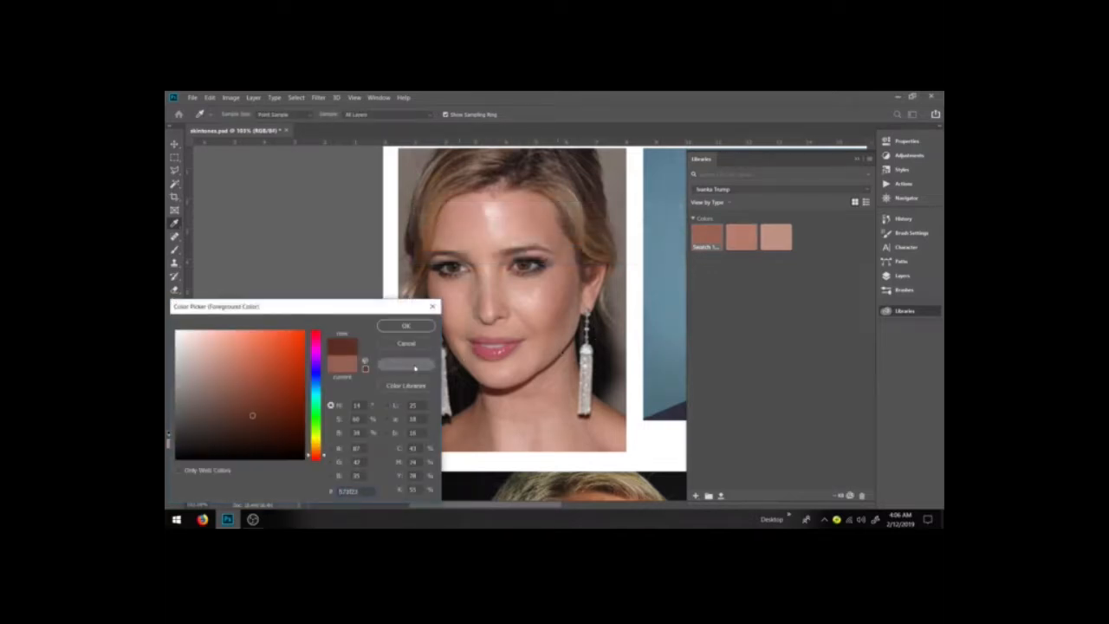
left_click(407, 365)
left_click(659, 230)
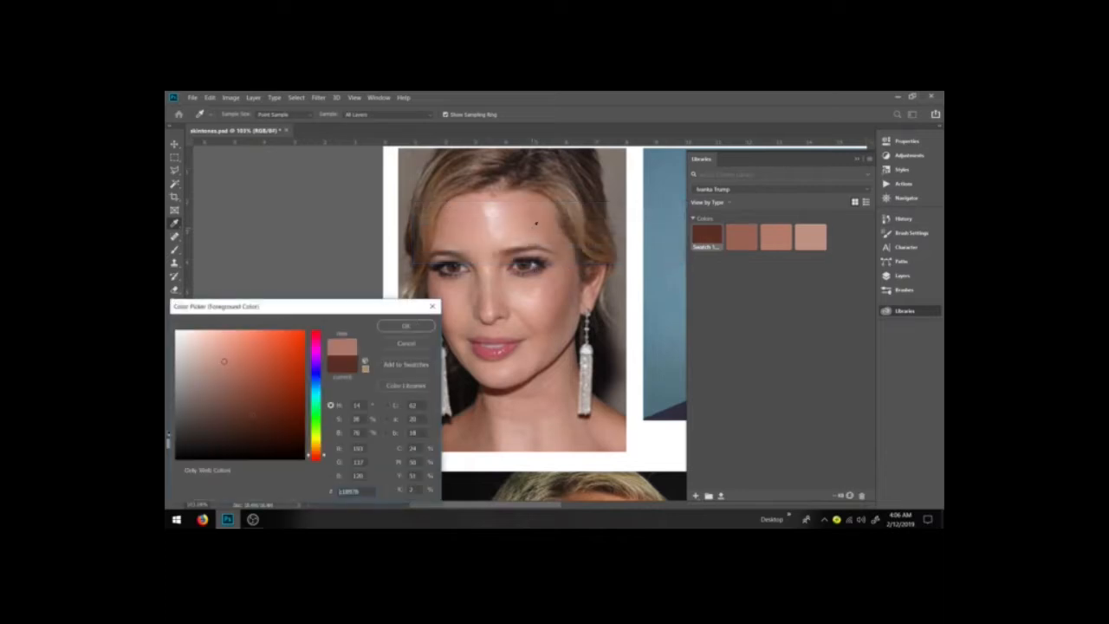
Add a light pinkish skin tone and a muted mauve-brown shade from the portrait as library swatches.
left_click(409, 365)
left_click(661, 231)
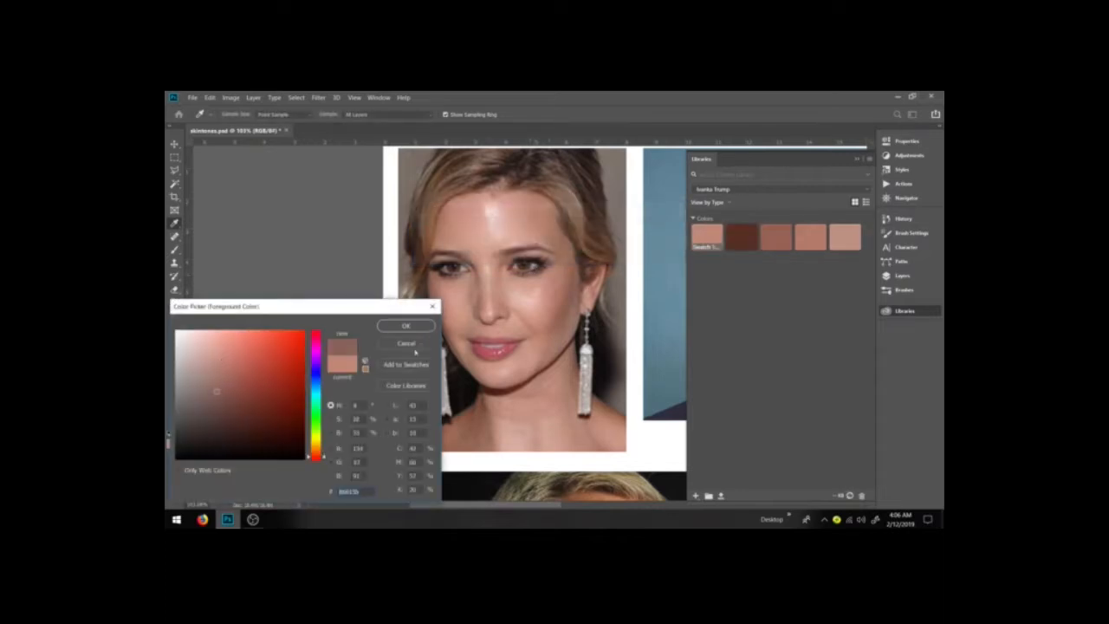
left_click(405, 364)
left_click(661, 230)
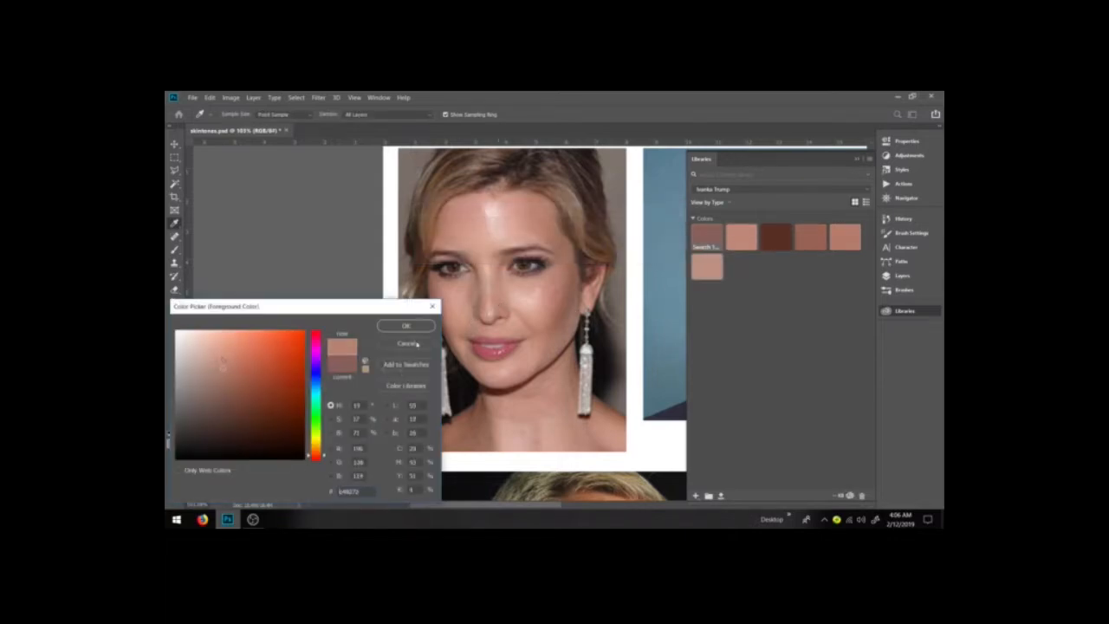
Add three more portrait tones to the library: a light peach, a medium brown and a soft pink.
left_click(403, 364)
left_click(658, 230)
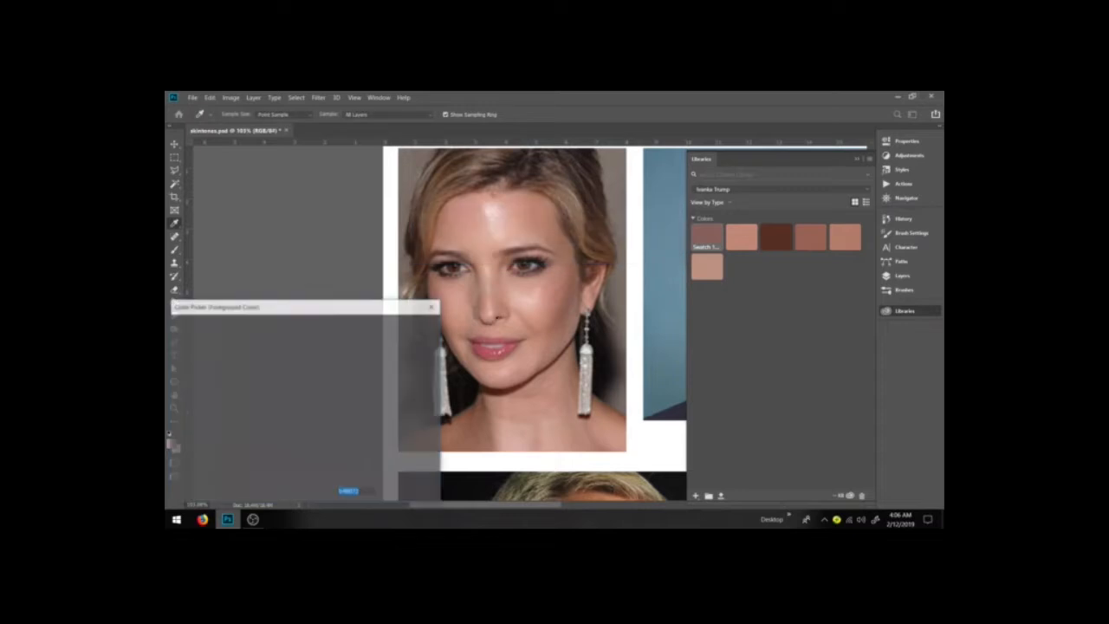
left_click(404, 363)
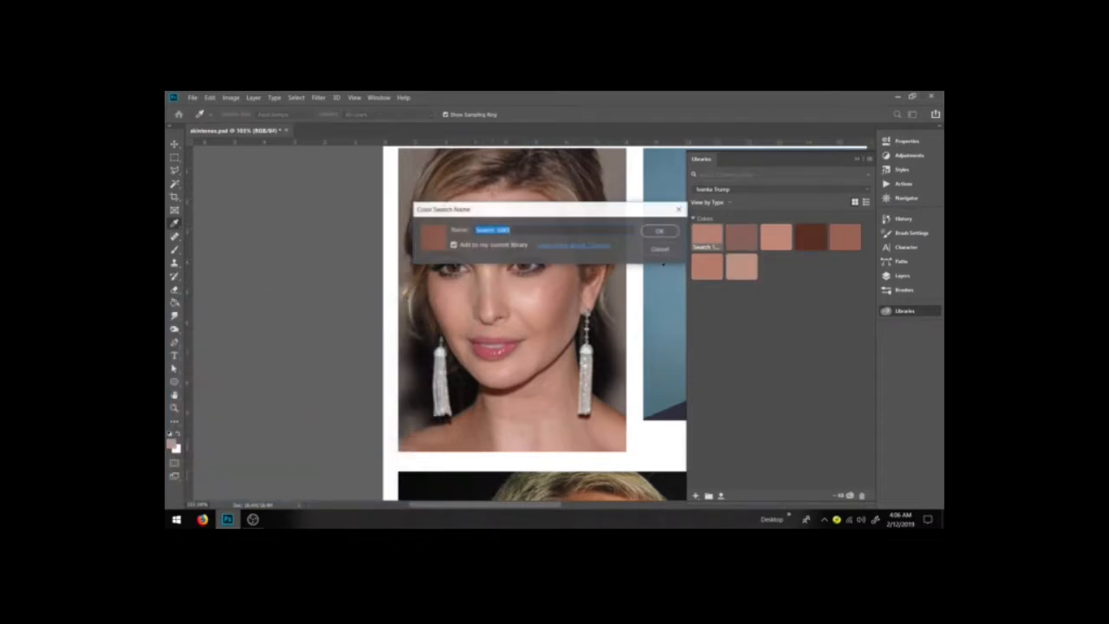
left_click(660, 231)
left_click(403, 364)
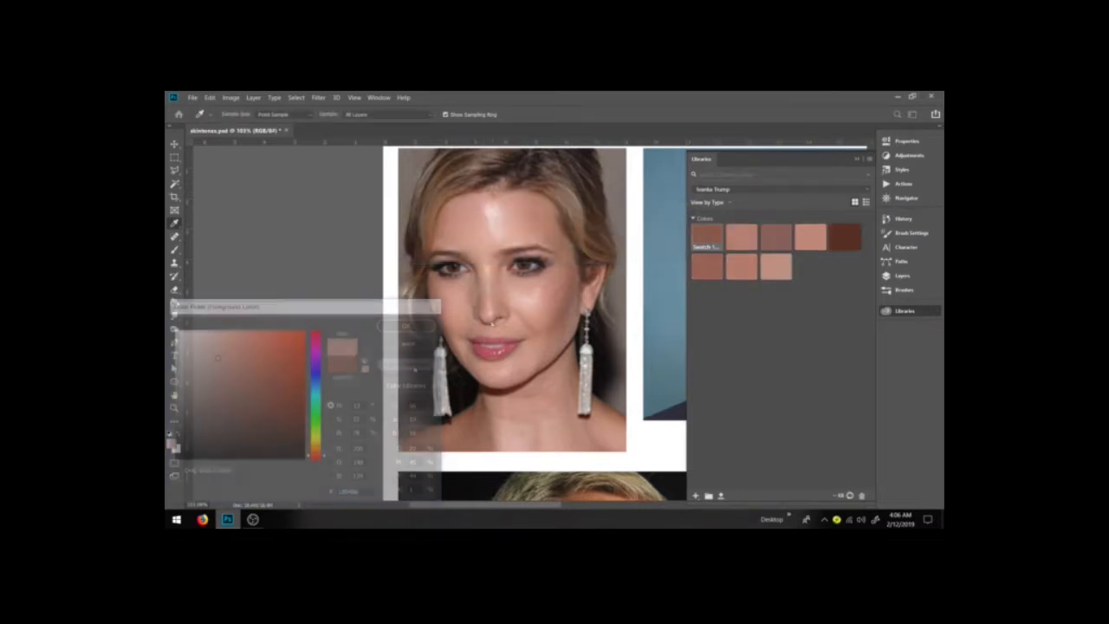
left_click(660, 230)
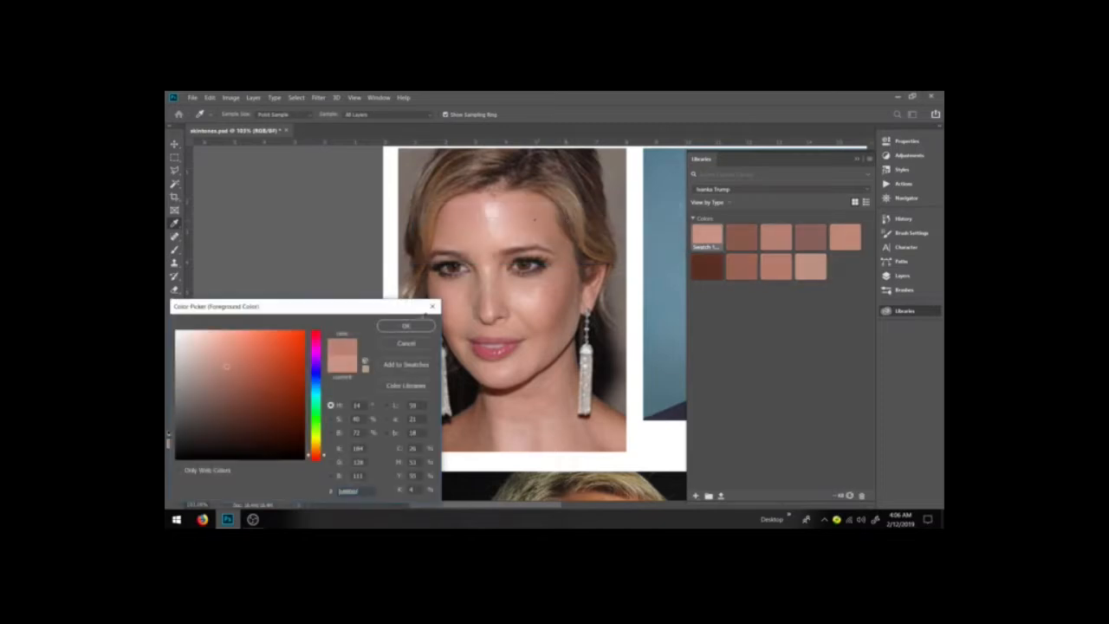
Add three further mid and light skin tones from the portrait, including forehead areas, as library swatches.
left_click(404, 363)
left_click(660, 230)
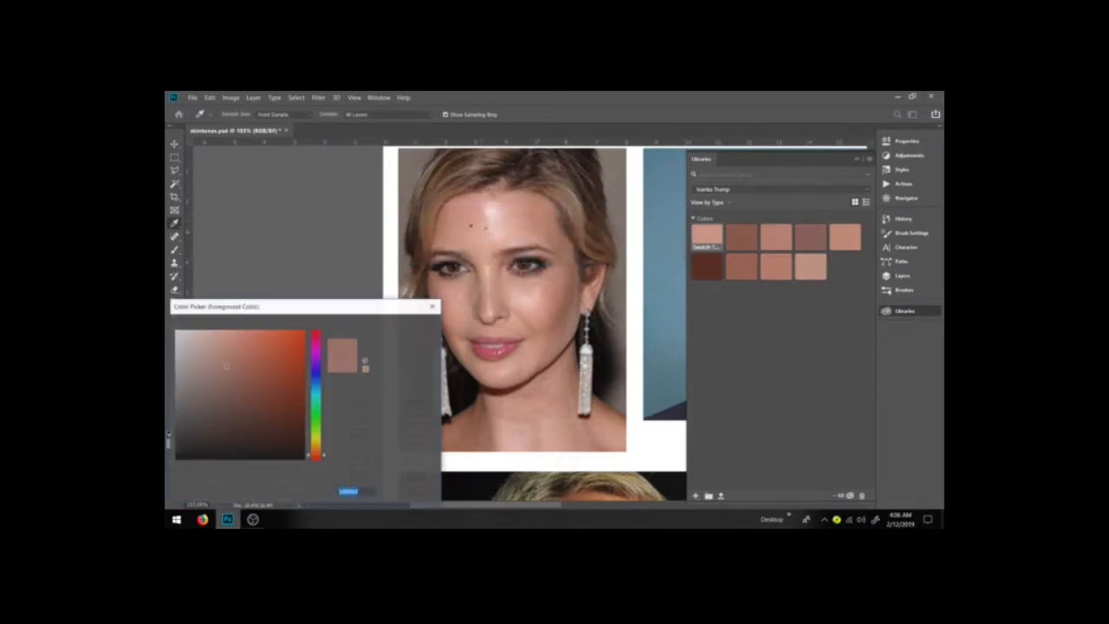
left_click(404, 364)
left_click(659, 230)
left_click(404, 364)
left_click(660, 230)
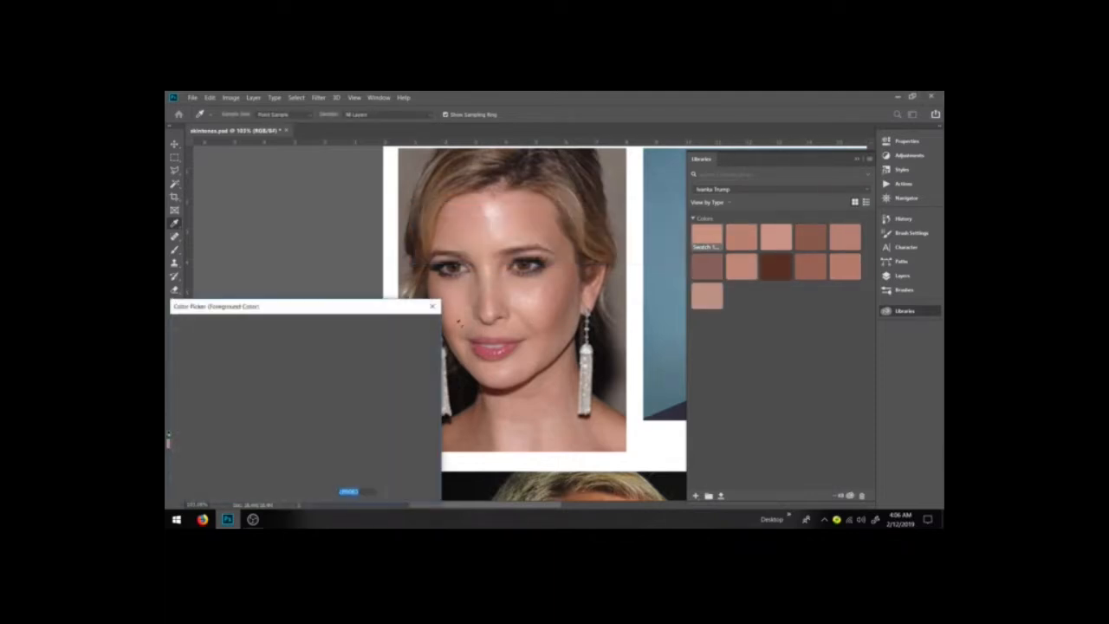
Add a cheek tone, the tan brown #9c6f5a and the forehead tone #b88572 to the library as swatches.
left_click(403, 364)
left_click(660, 230)
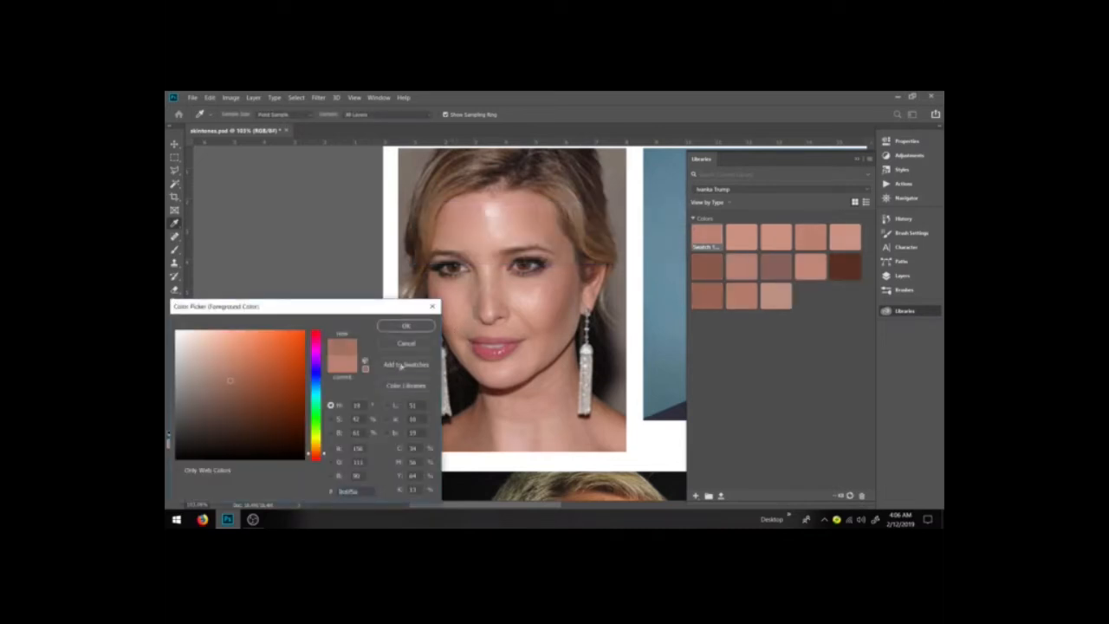
left_click(404, 364)
left_click(659, 230)
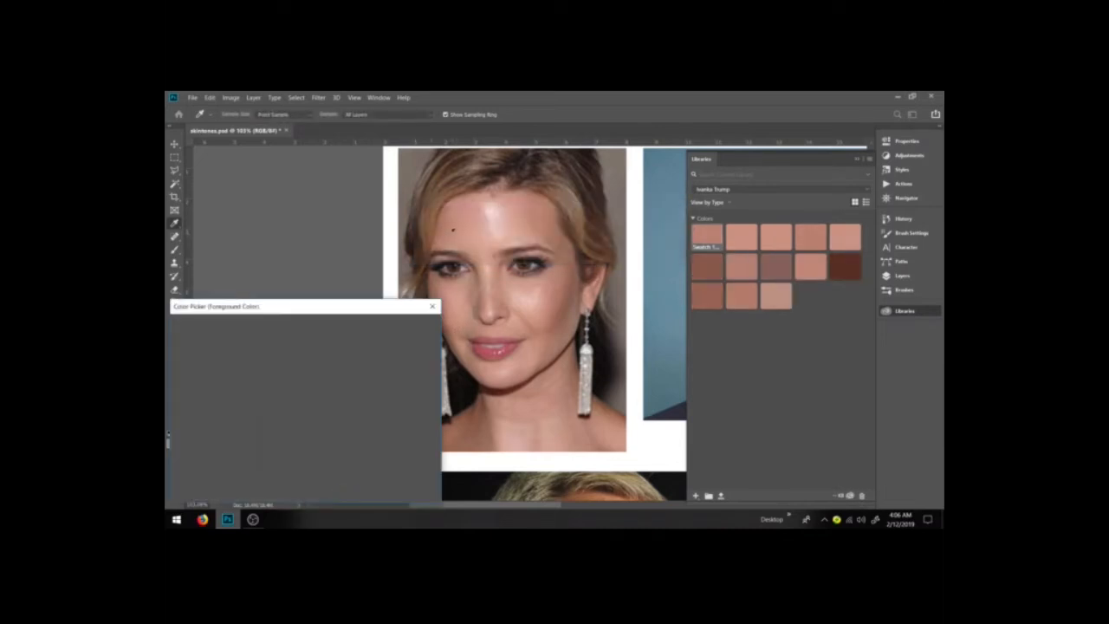
left_click(420, 365)
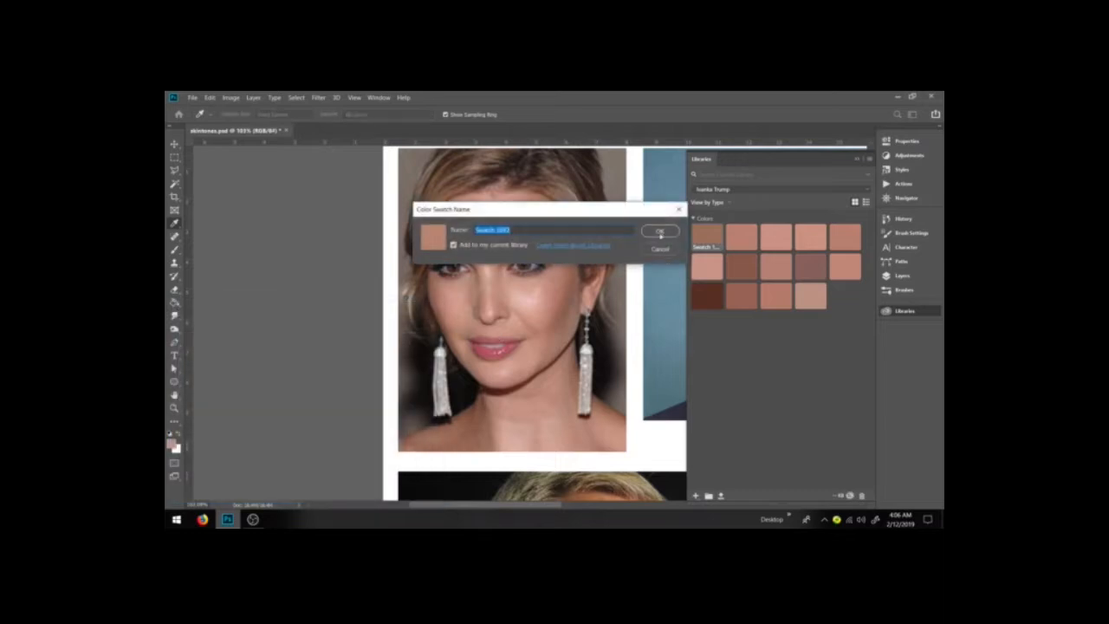
left_click(659, 230)
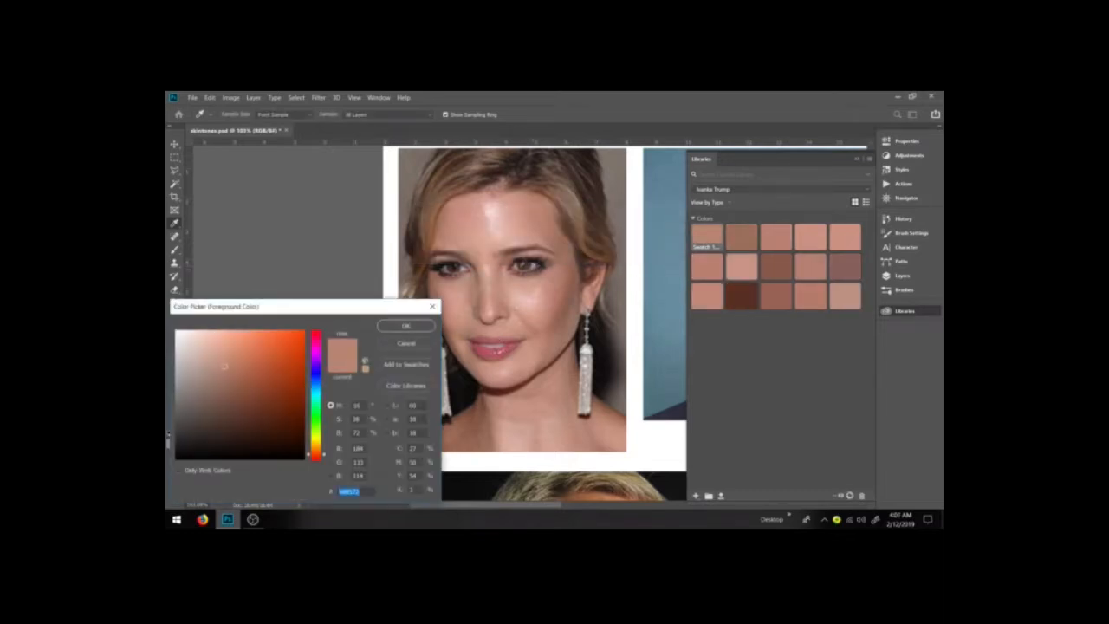
Add the light pink forehead highlight and a salmon skin tone from the portrait to the library as swatches.
left_click(493, 238)
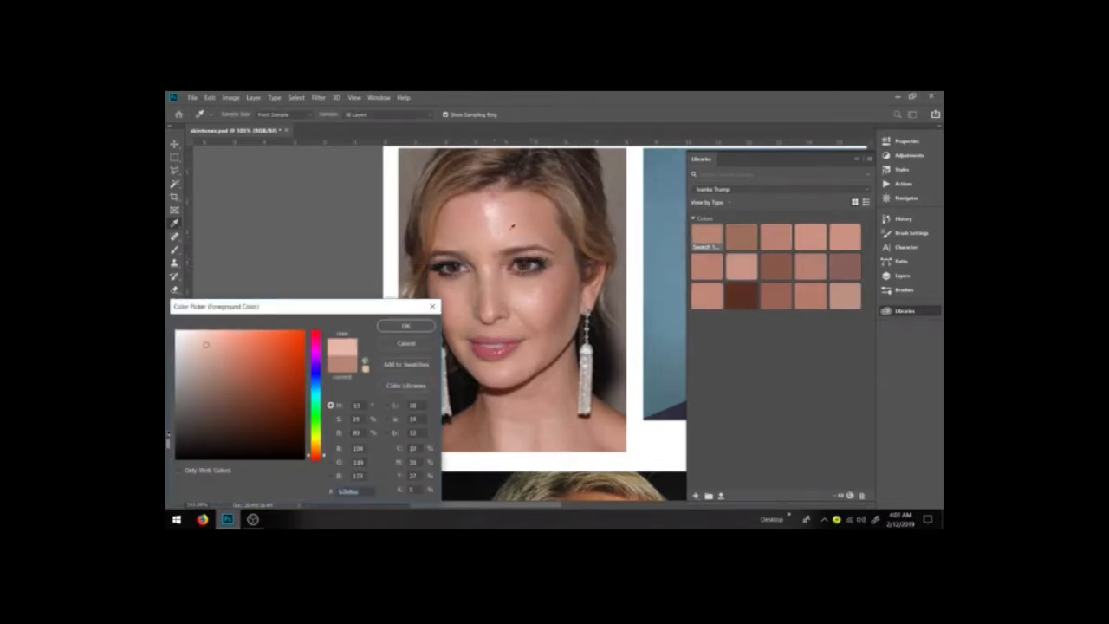
left_click(402, 365)
left_click(658, 231)
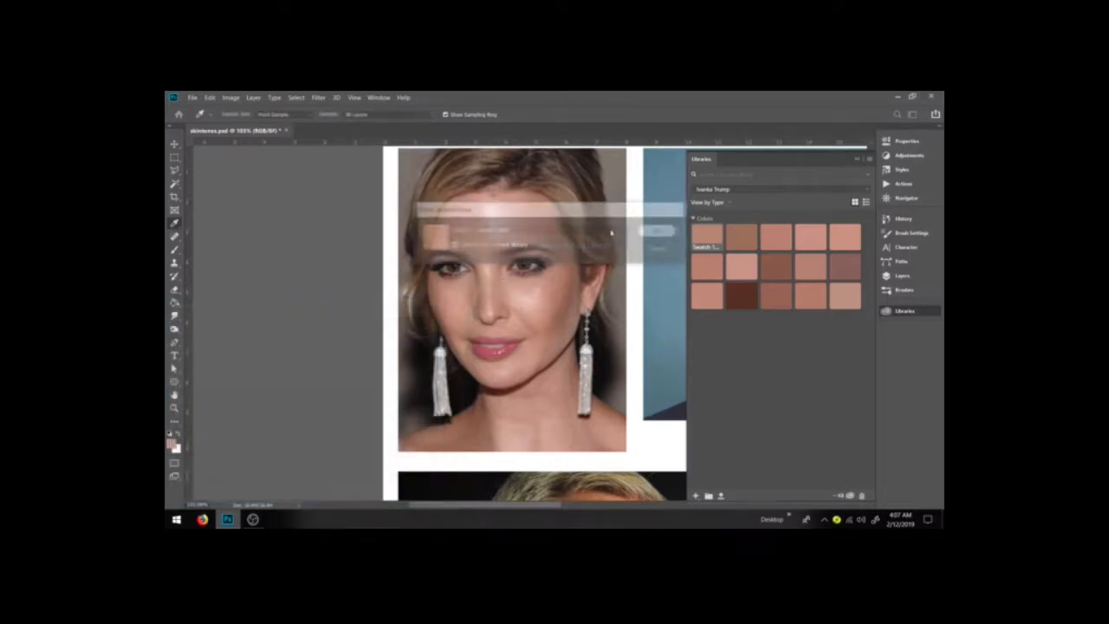
left_click(415, 367)
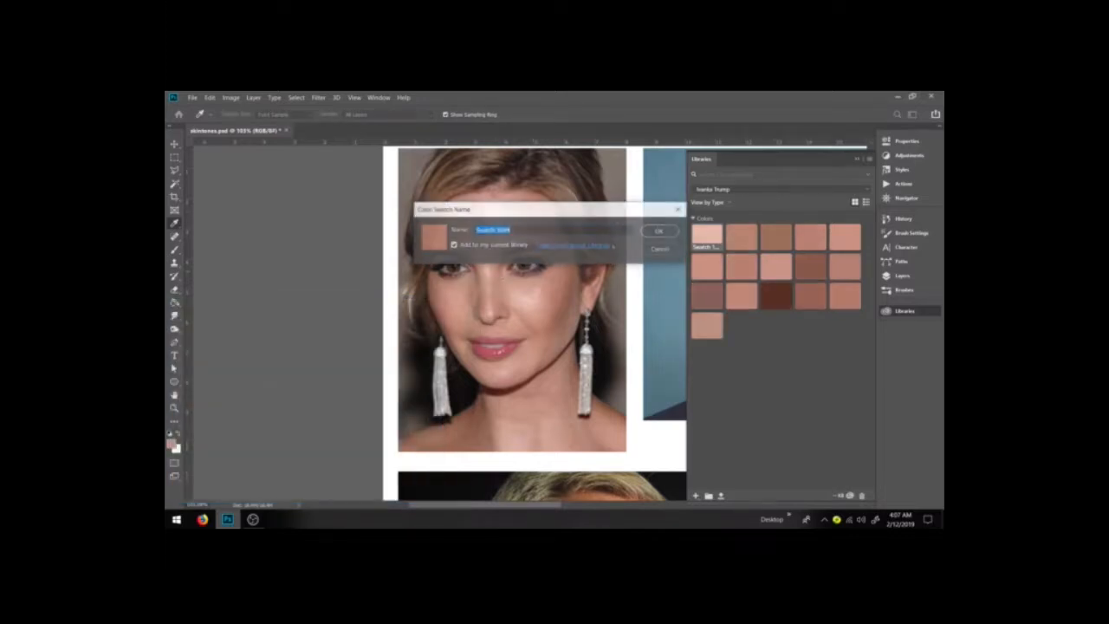
left_click(658, 230)
Add two brown tones and the pinkish tone #c08c7e from the portrait to the library, and close the color picker.
left_click(415, 362)
left_click(658, 231)
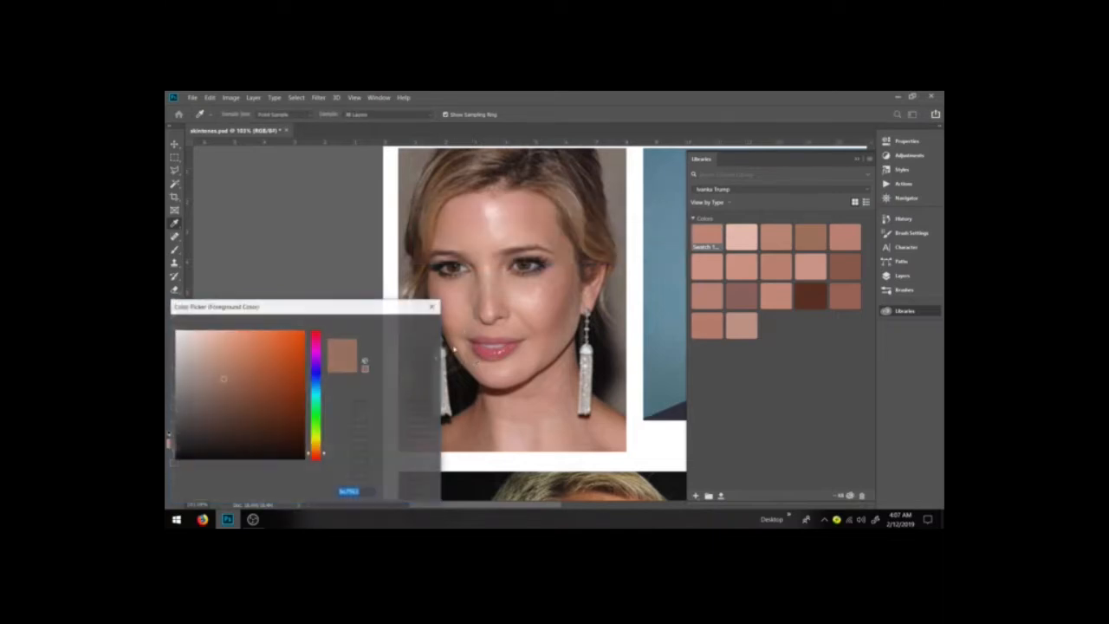
left_click(419, 362)
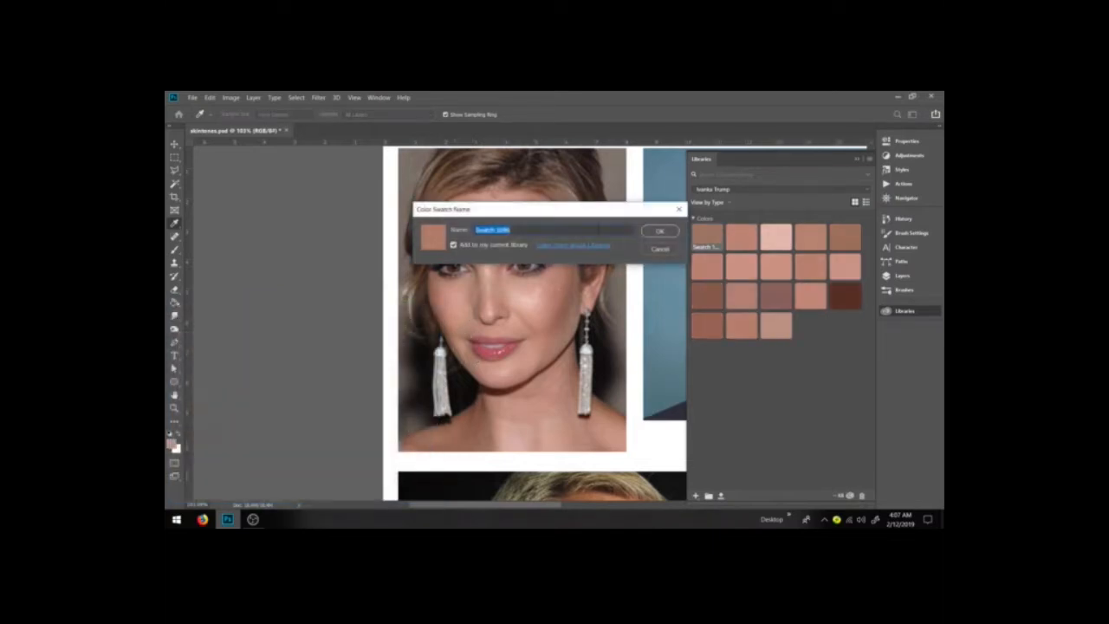
left_click(660, 231)
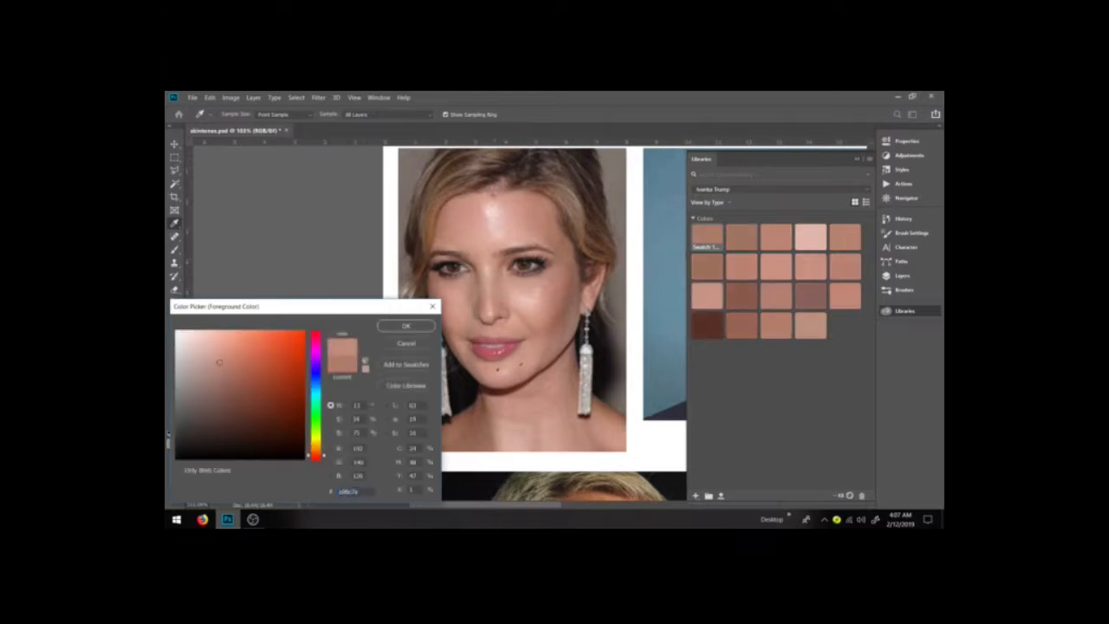
left_click(416, 363)
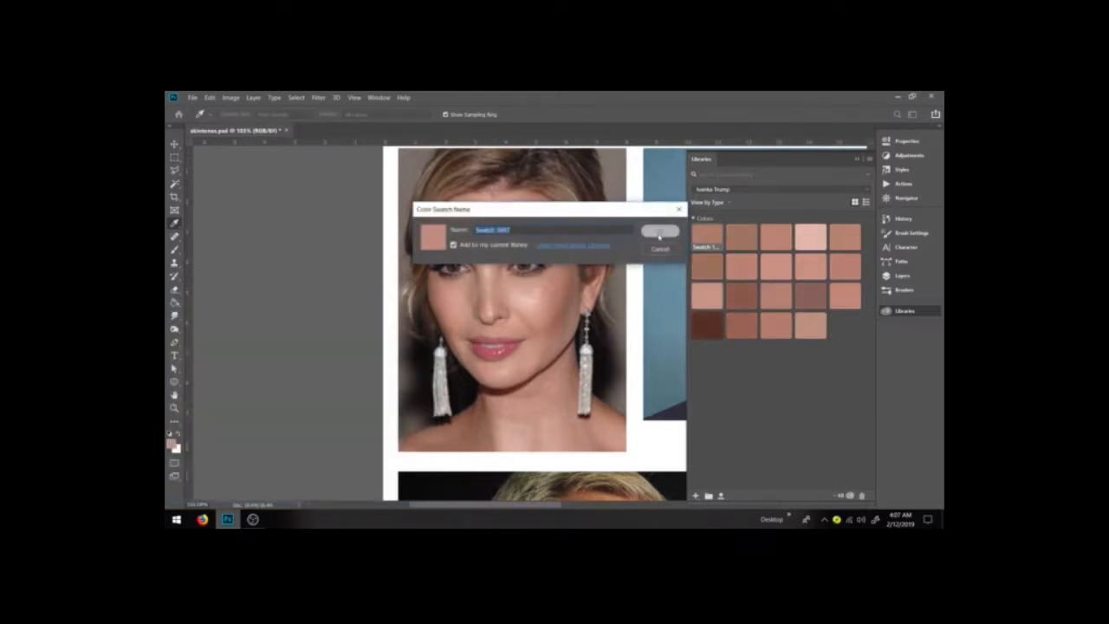
left_click(659, 231)
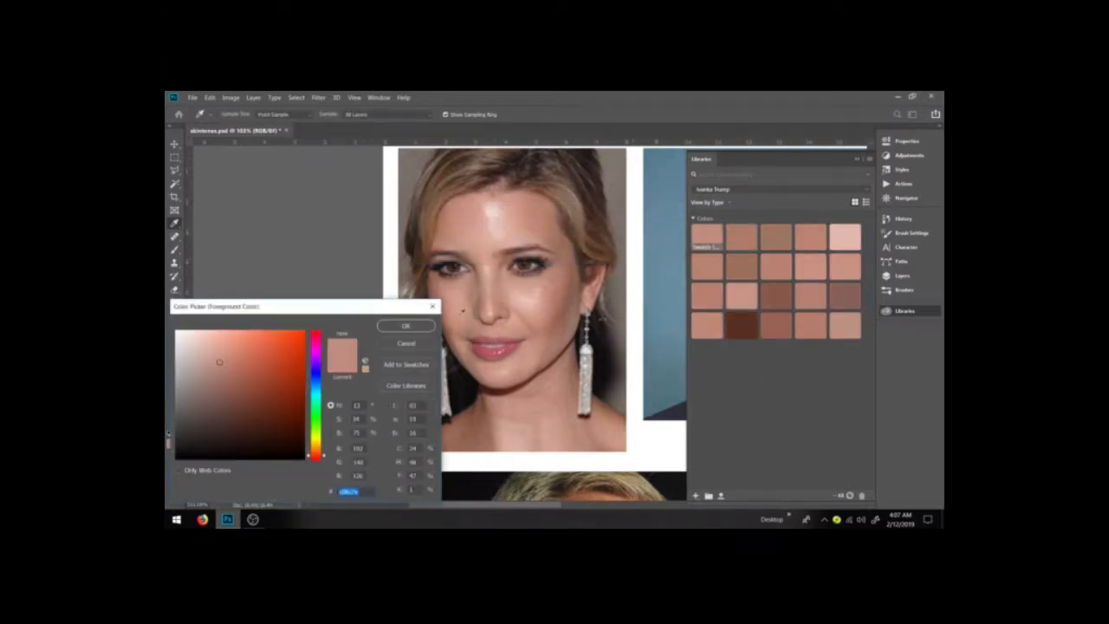
left_click(406, 344)
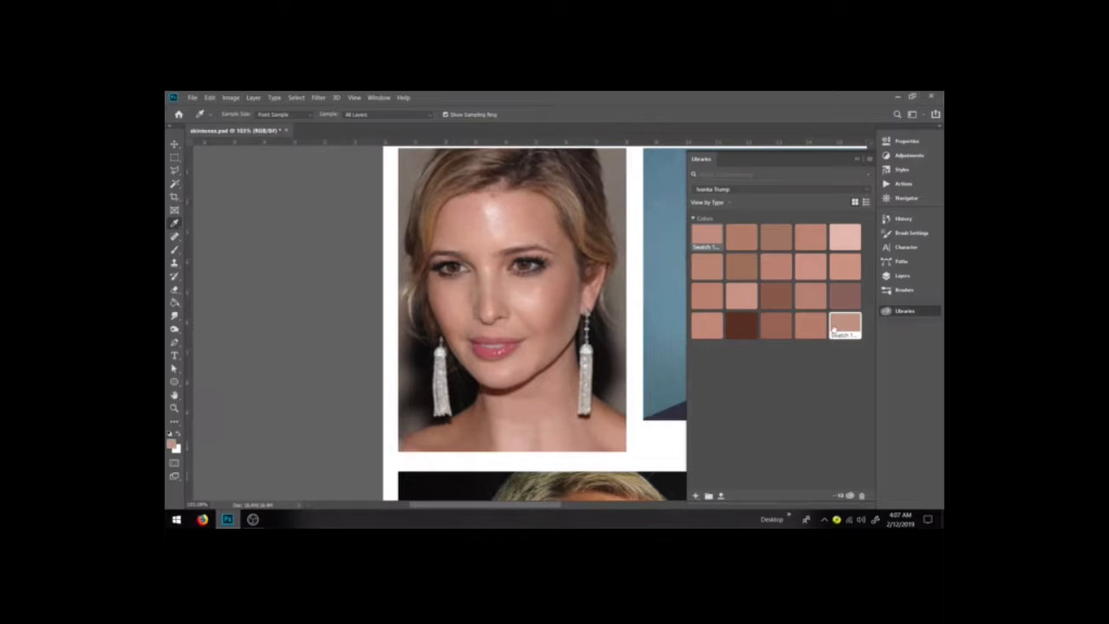
View the swatches in the Ivanka library for comparison and return to the Ivanka Trump library.
left_click(830, 188)
scroll(817, 272, "down", 3)
left_click(762, 293)
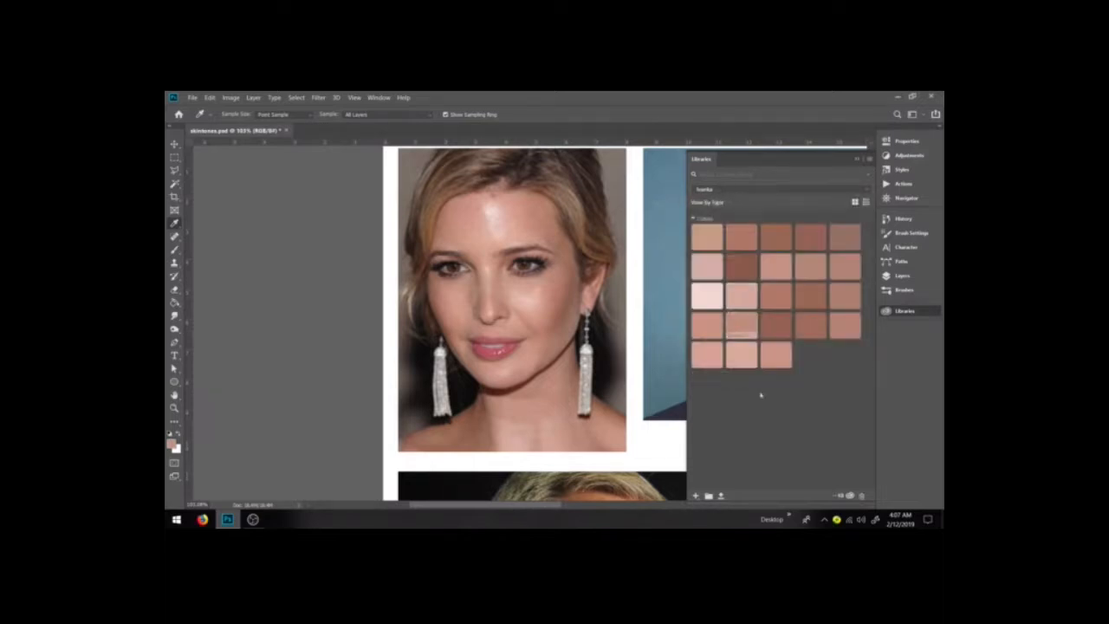
left_click(867, 189)
left_click(822, 210)
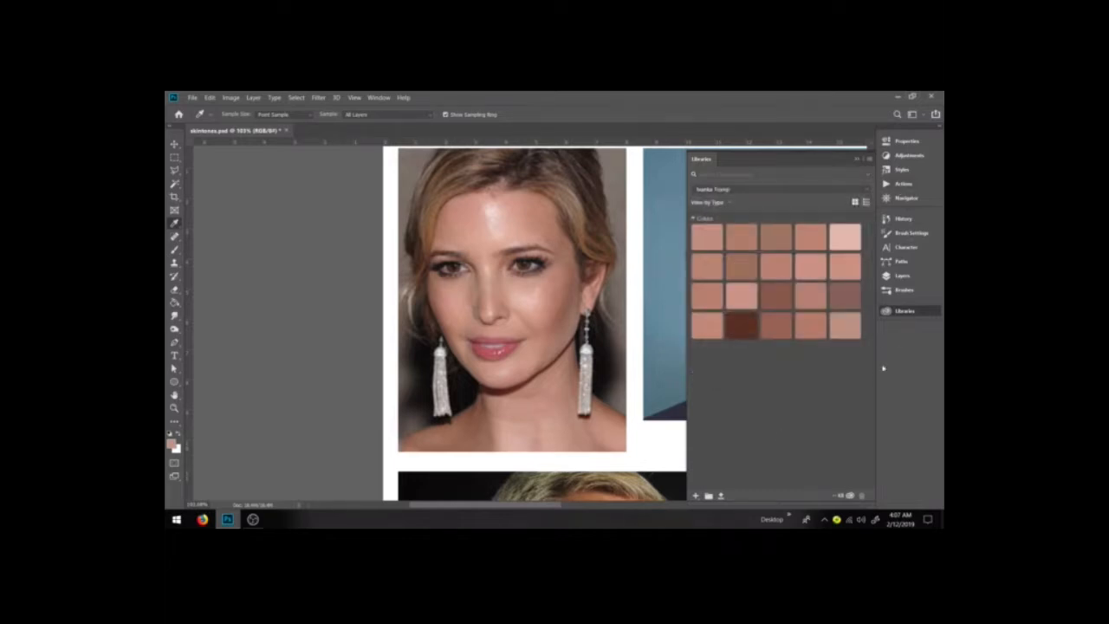
Bring the second portrait into view and display the Ted Cruz library beside it.
key("h")
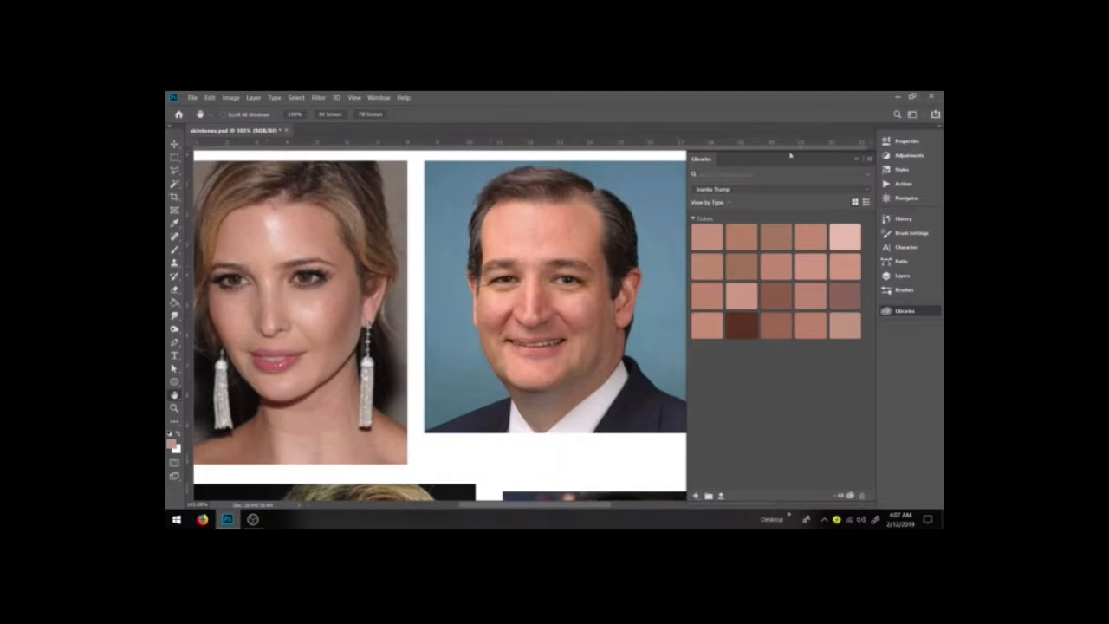
left_click(776, 192)
scroll(782, 273, "down", 3)
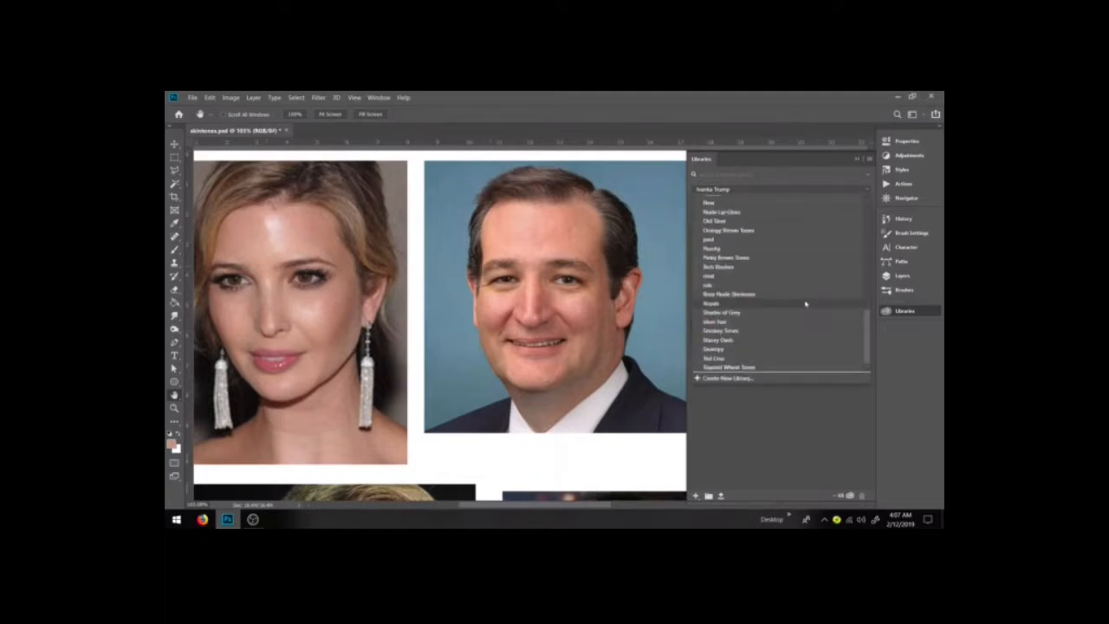
left_click(770, 355)
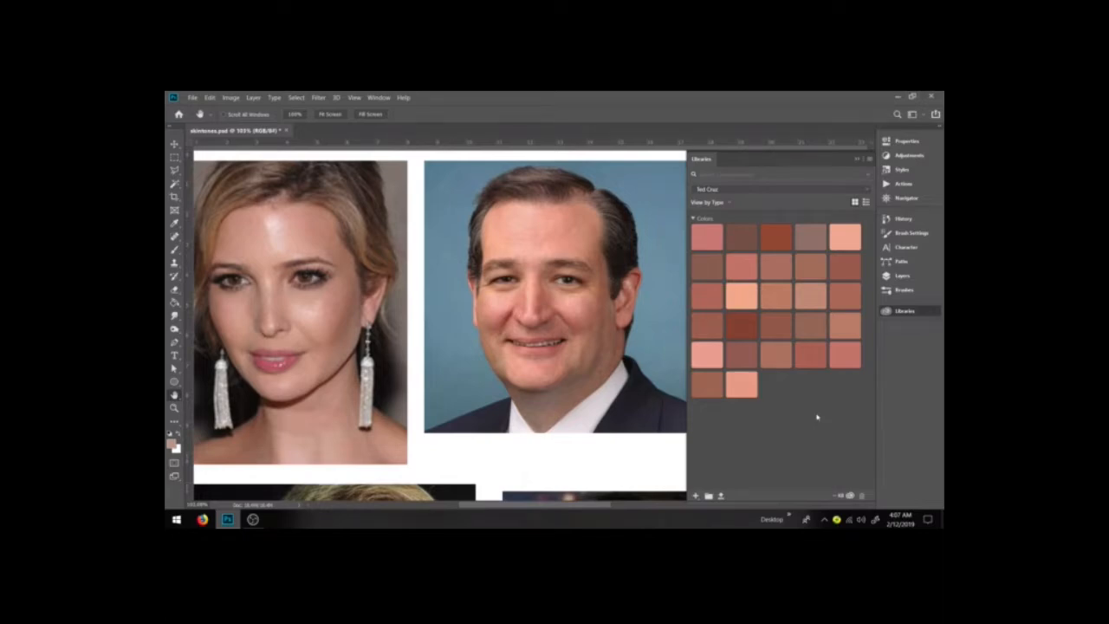
Show the portrait of the man with glasses together with the Chuck Grassley library.
left_click_drag(602, 367, 252, 362)
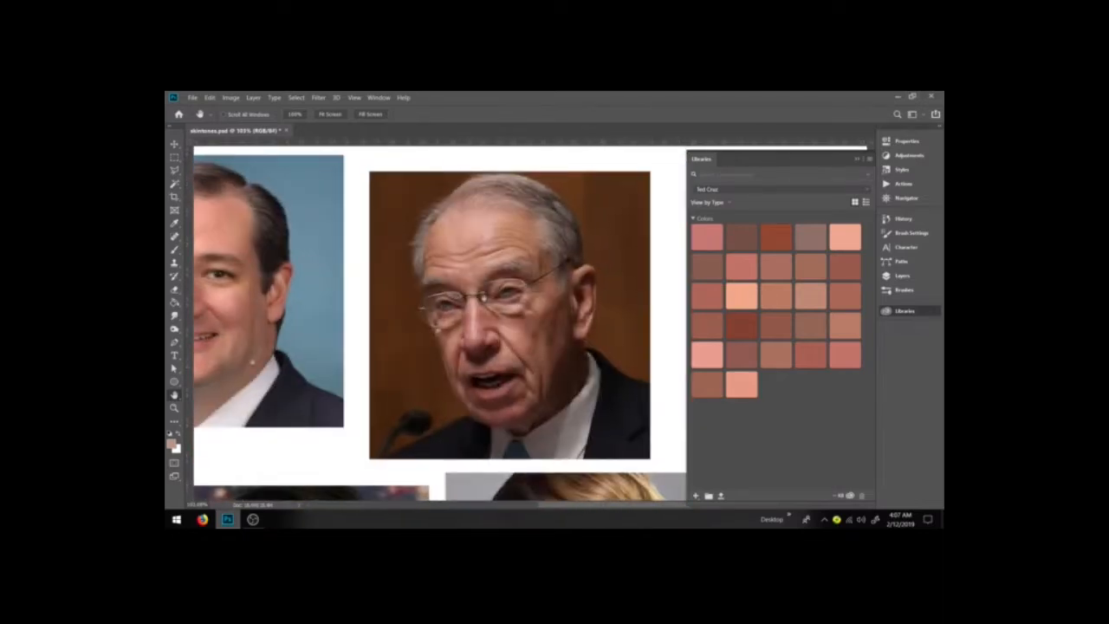
left_click(765, 191)
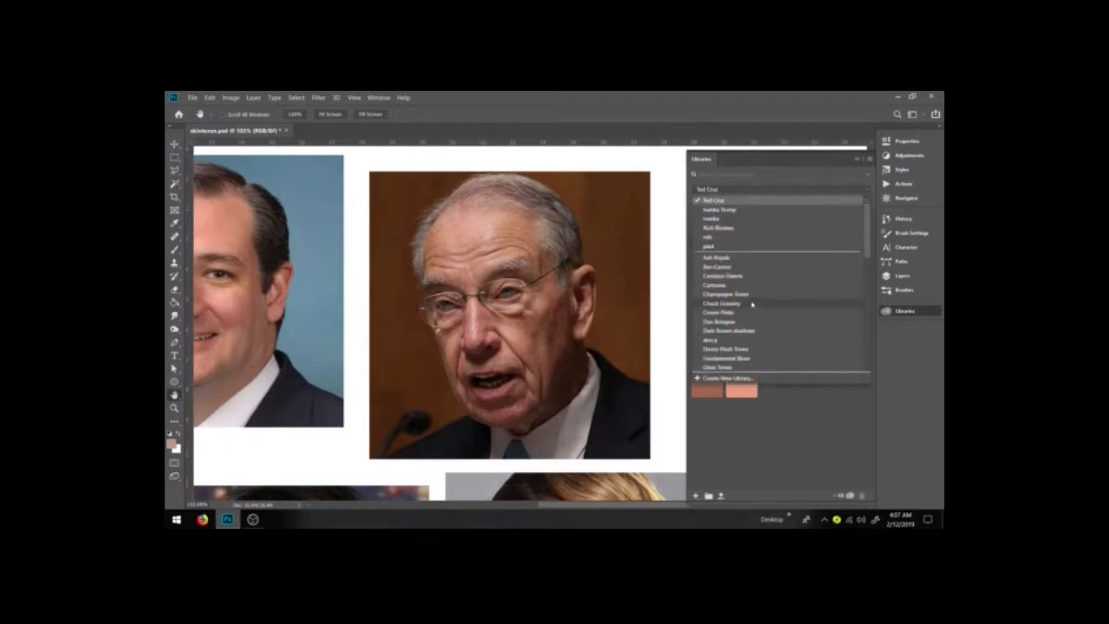
left_click(722, 303)
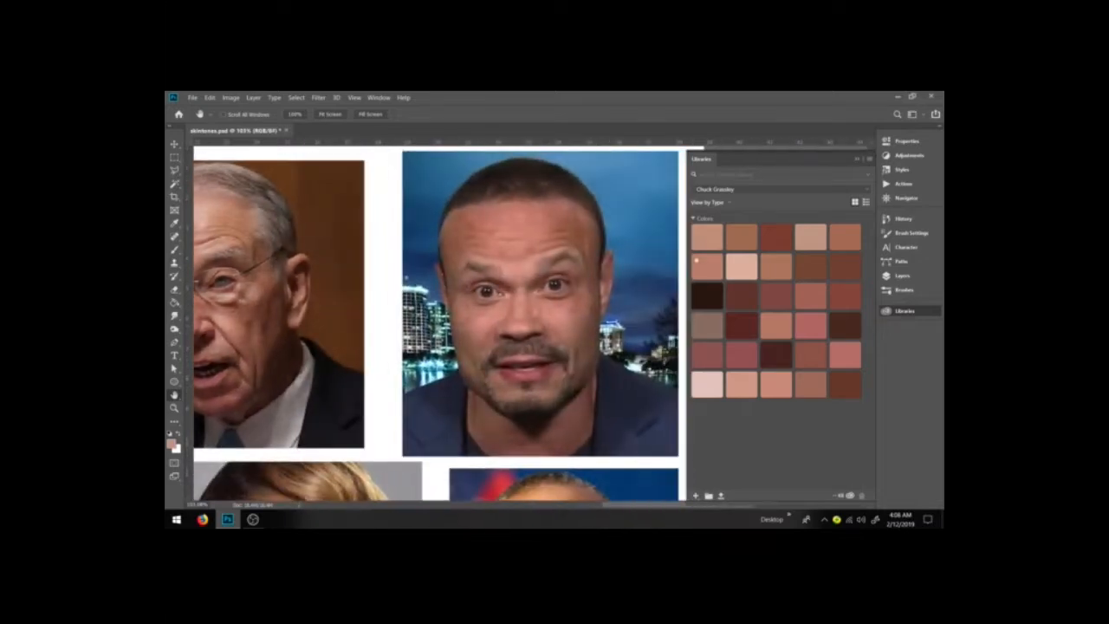
Switch to the Dan Bongino library to match the portrait with the city skyline background.
left_click(740, 194)
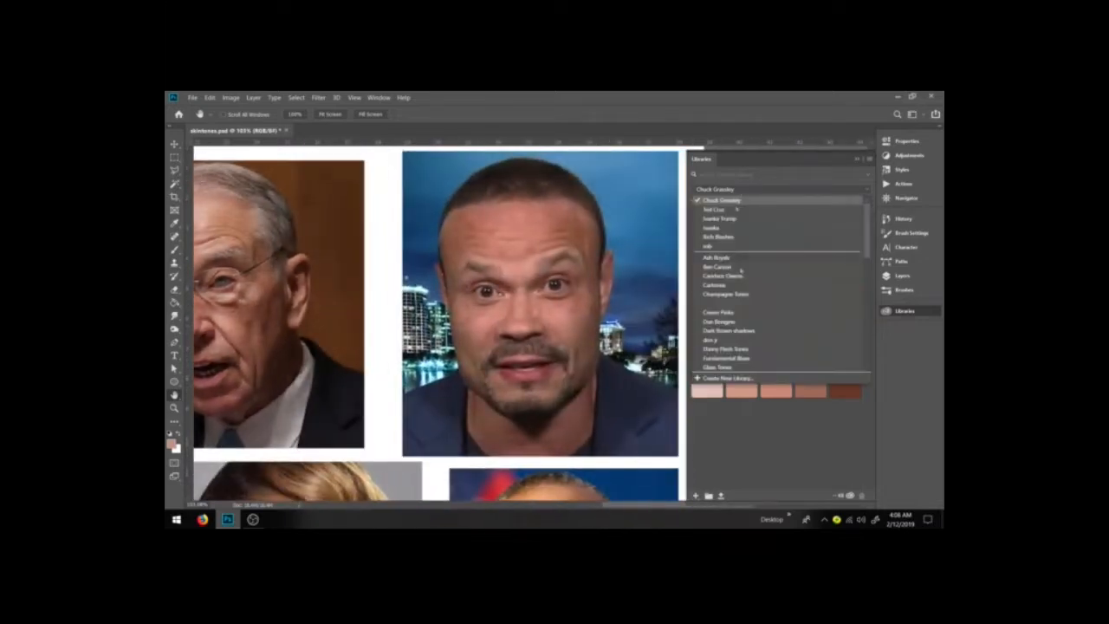
left_click(747, 322)
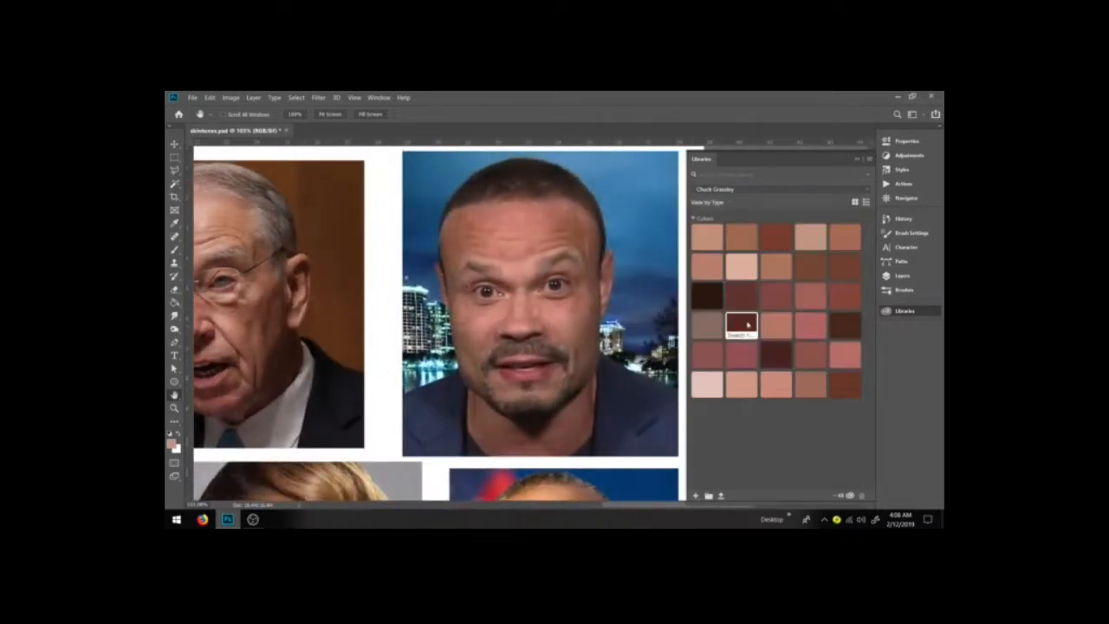
left_click(772, 187)
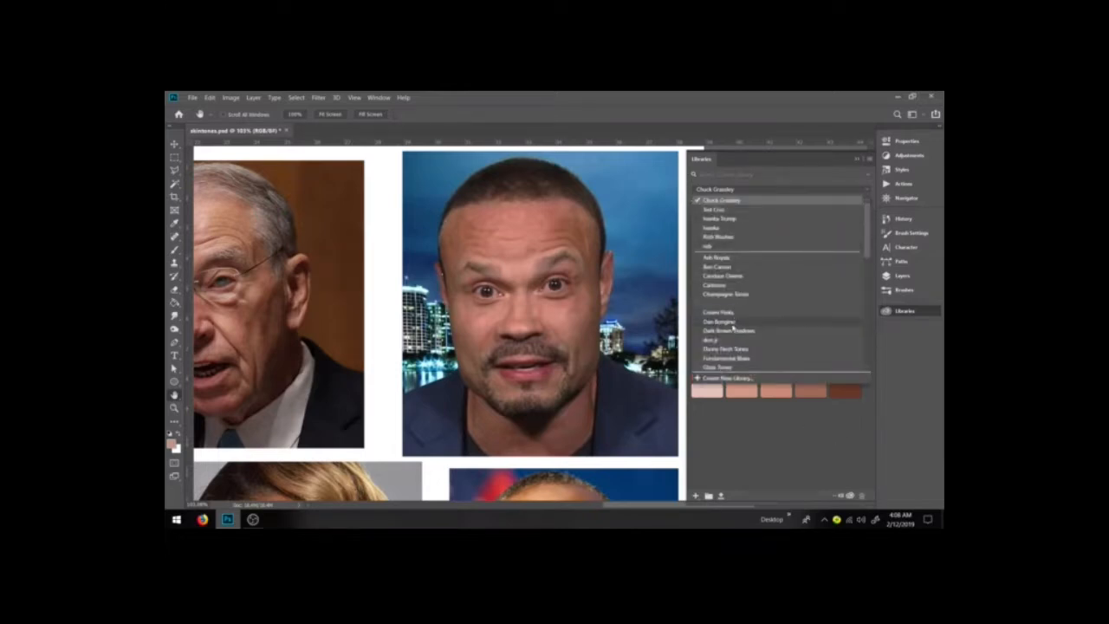
left_click(728, 322)
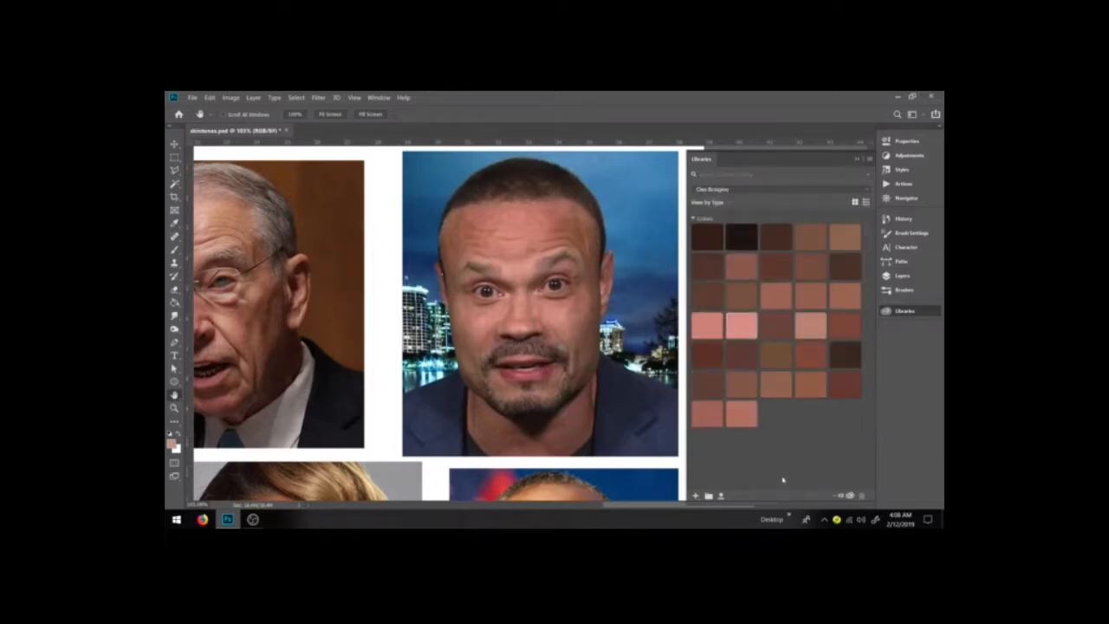
Sample the brown tone #7b5544 beside the mouth in the skyline portrait and add it to the Dan Bongino library.
key("i")
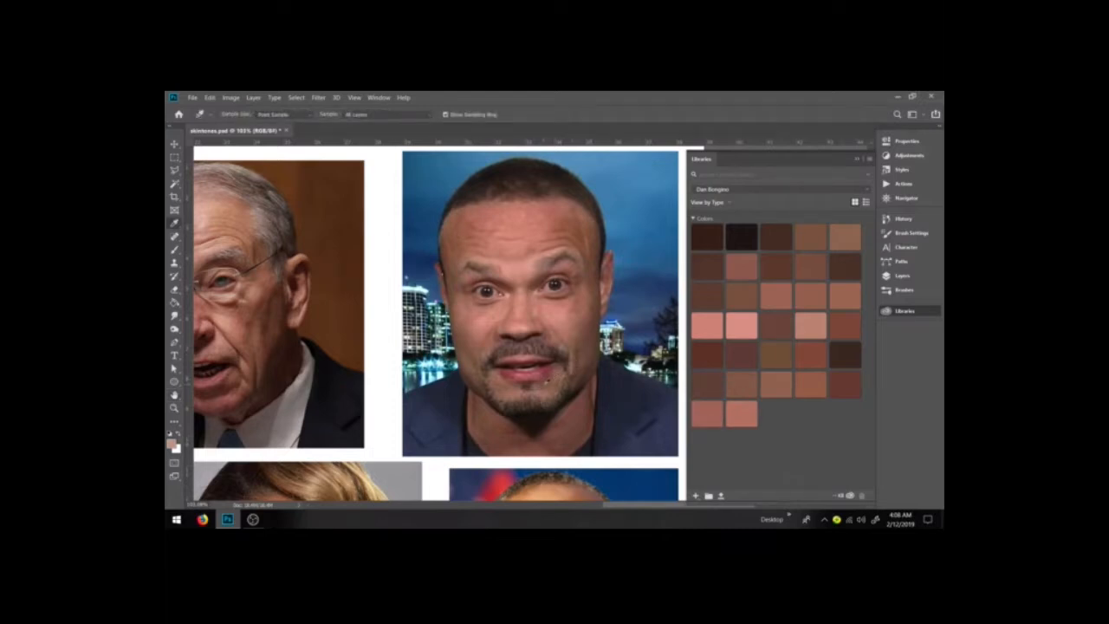
left_click(545, 381)
left_click(173, 441)
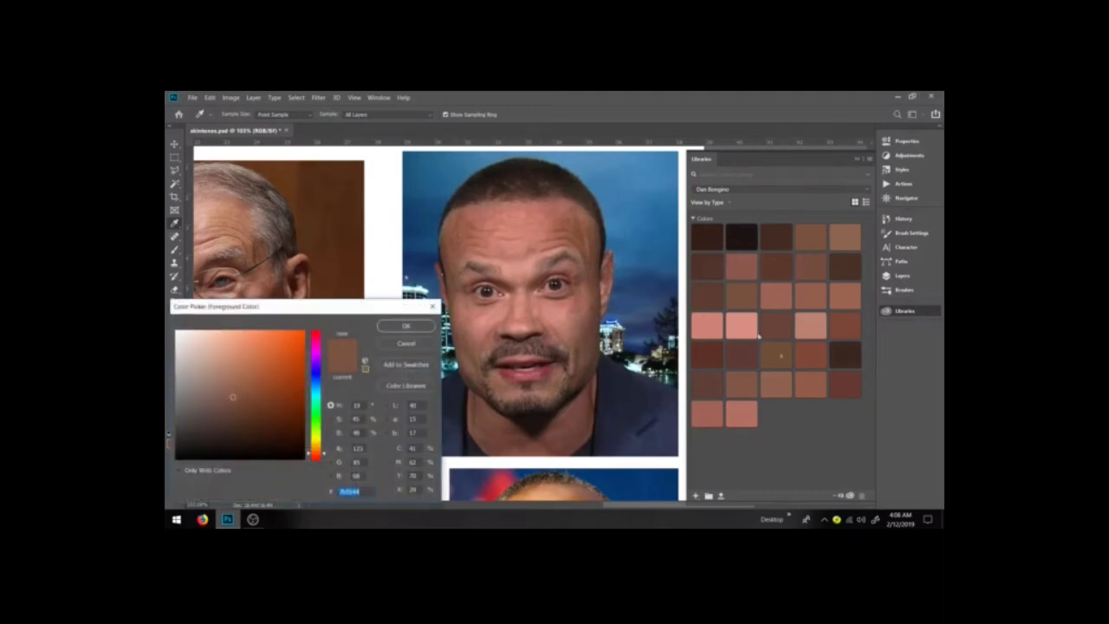
left_click(425, 366)
left_click(657, 232)
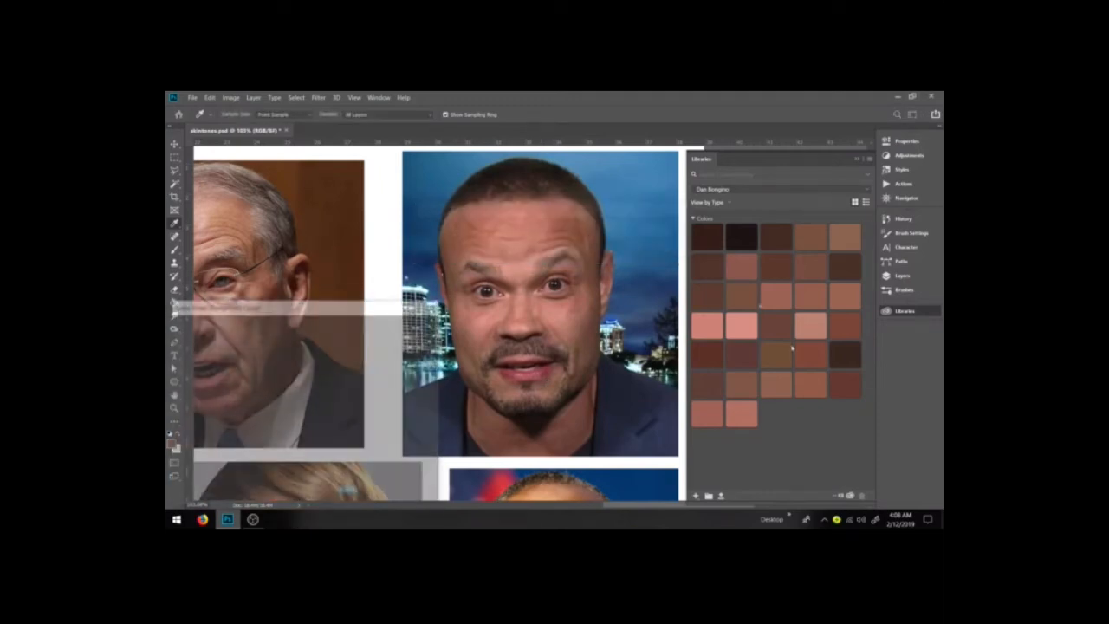
left_click(407, 343)
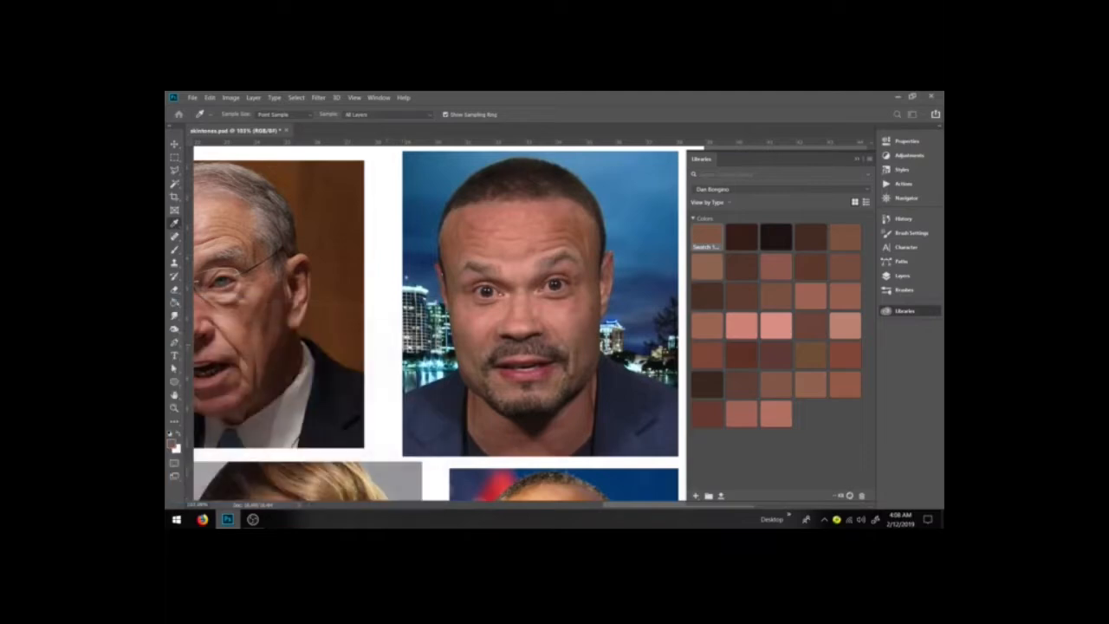
Go to the portrait below the first one and switch to the Lindsey Graham library.
key("space")
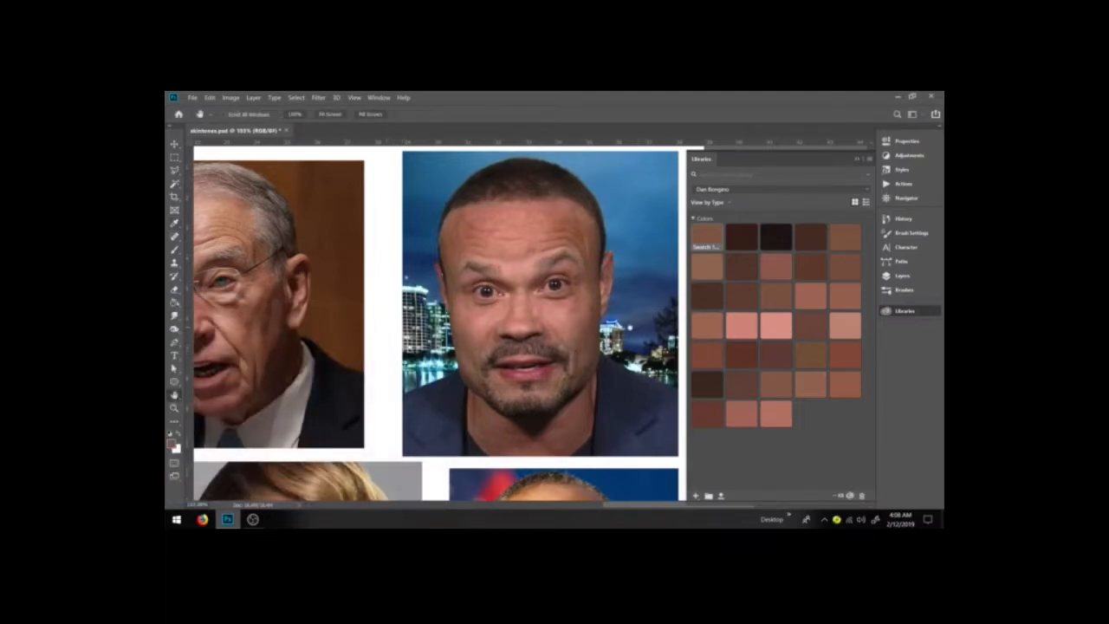
left_click_drag(630, 327, 596, 332)
left_click_drag(286, 346, 676, 273)
left_click_drag(422, 294, 348, 191)
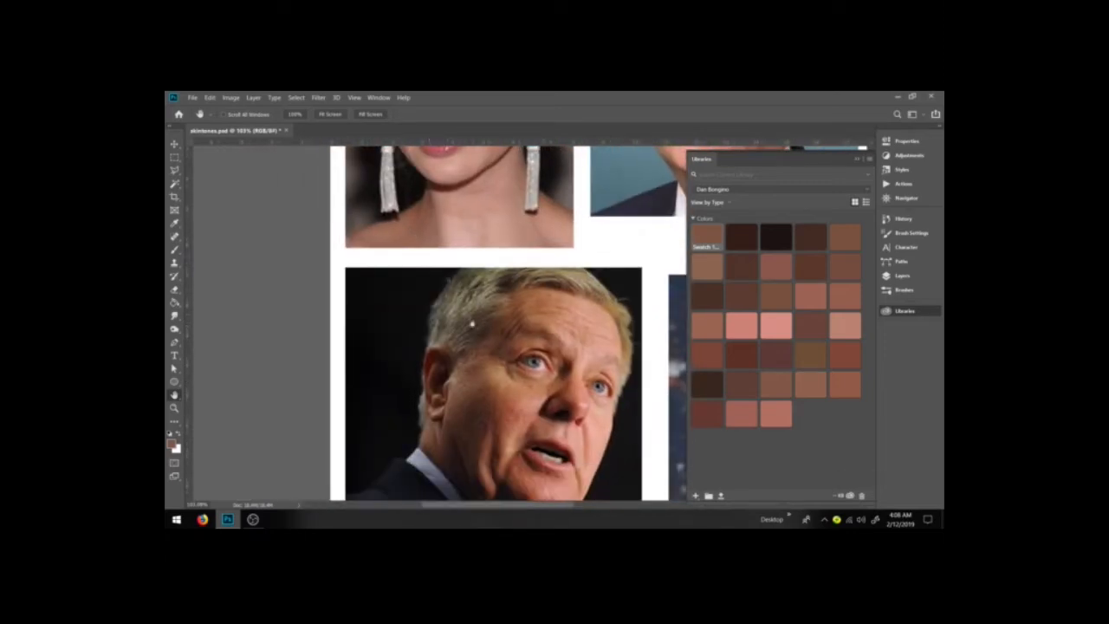
left_click_drag(464, 357, 464, 270)
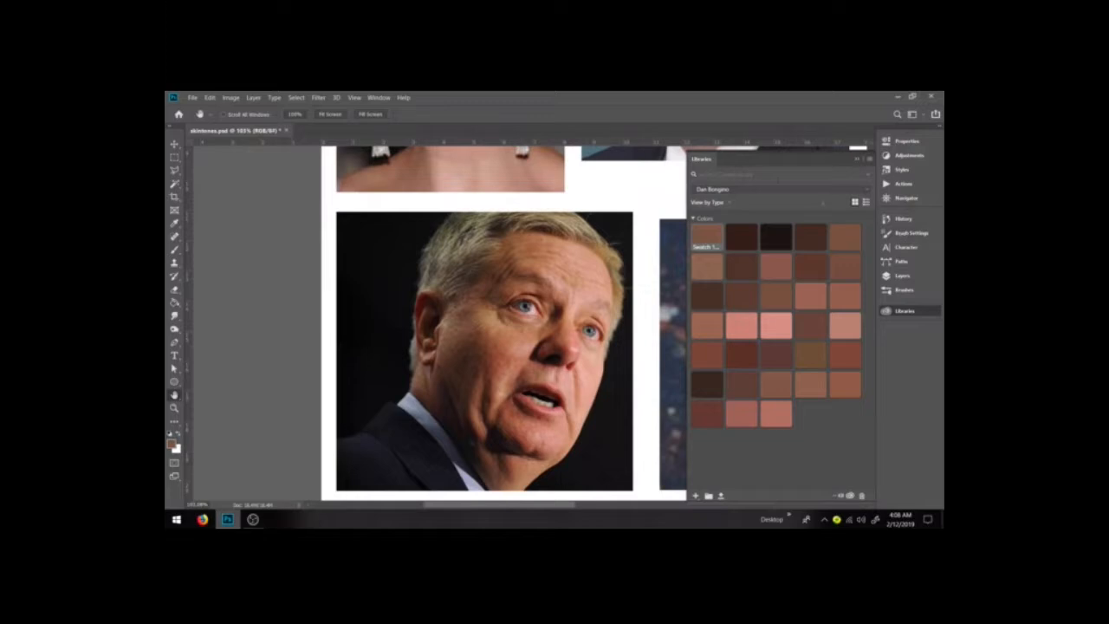
left_click(784, 190)
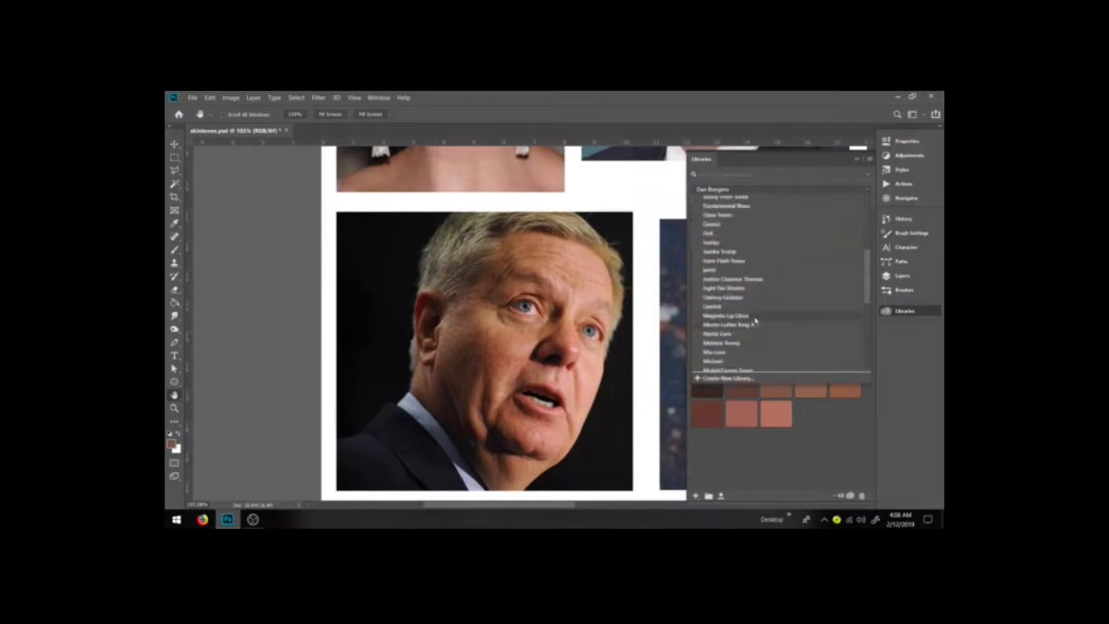
left_click(748, 298)
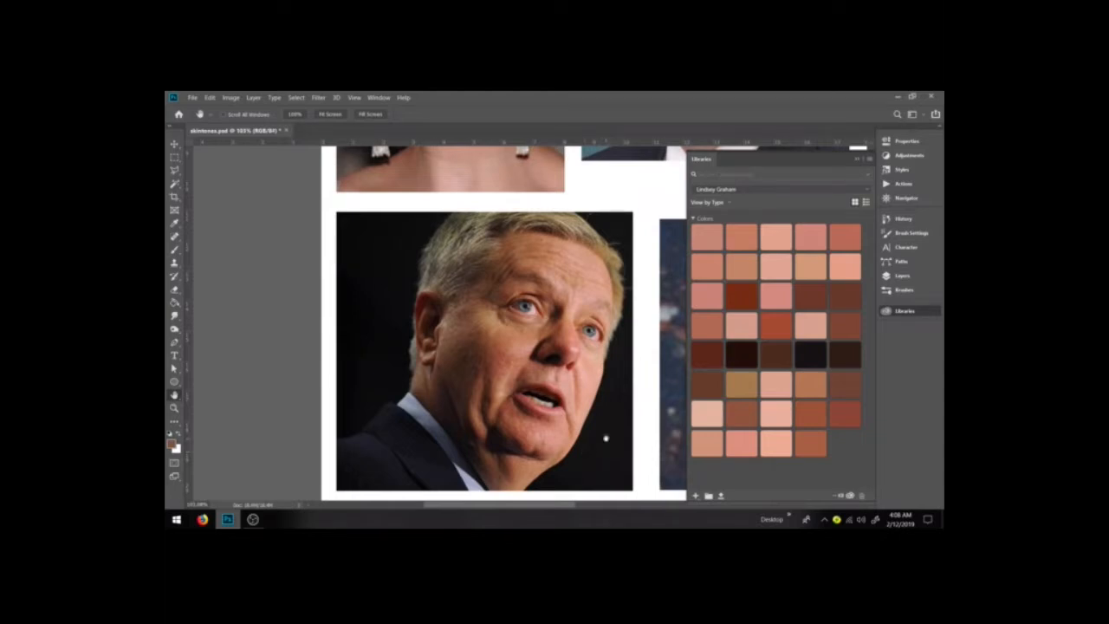
Sample the tan tone #b48861 beneath the eye in the portrait and add it to the Lindsey Graham library.
key("i")
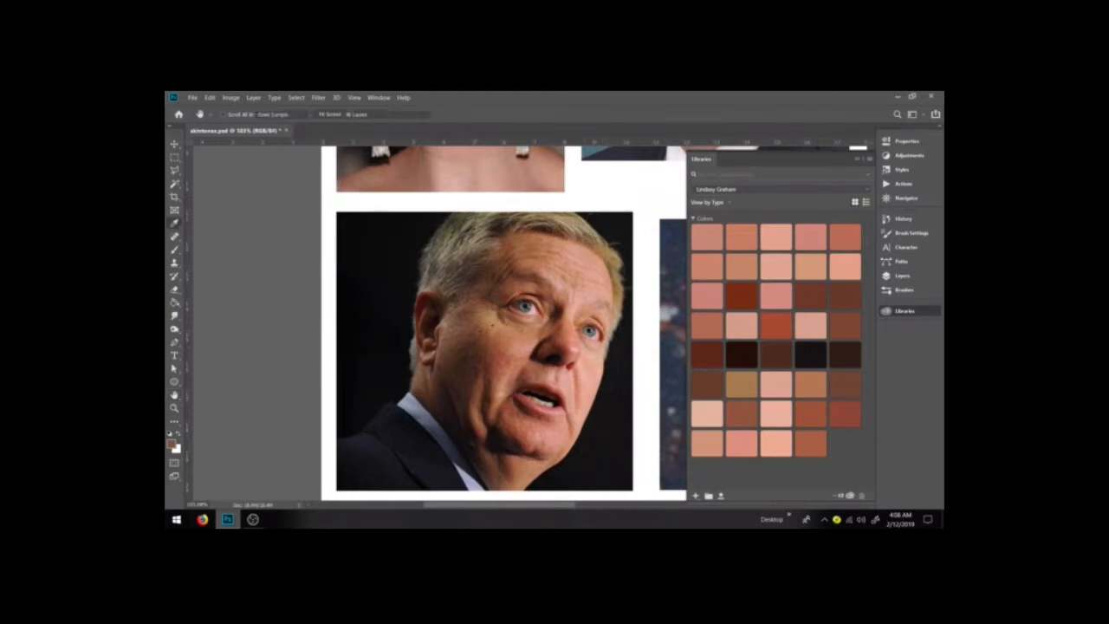
left_click(494, 317)
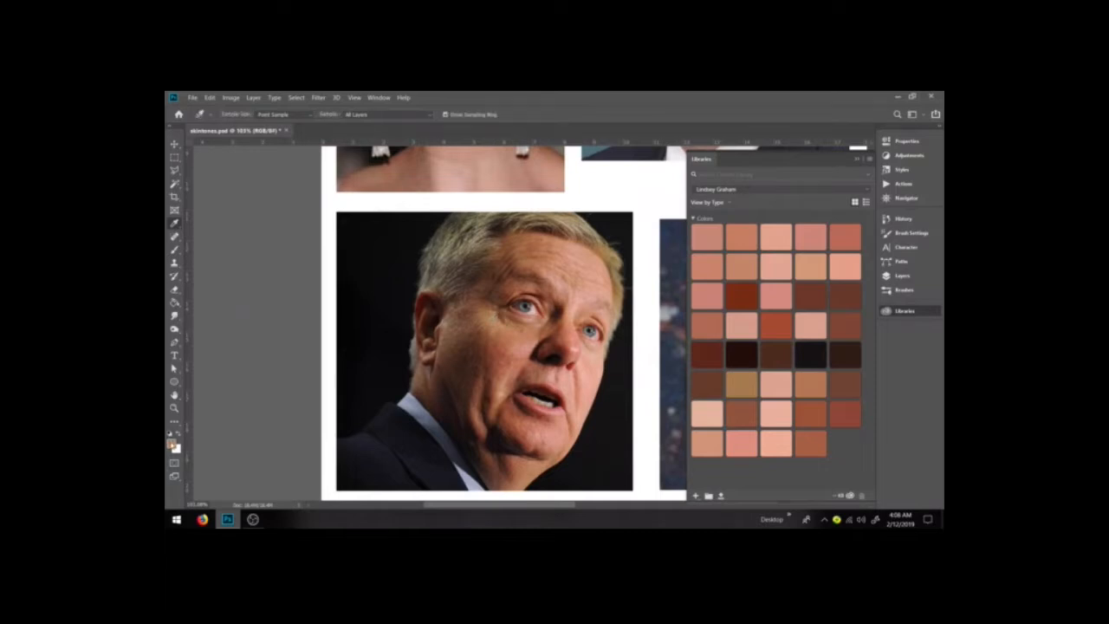
left_click(173, 443)
left_click(387, 365)
left_click(651, 230)
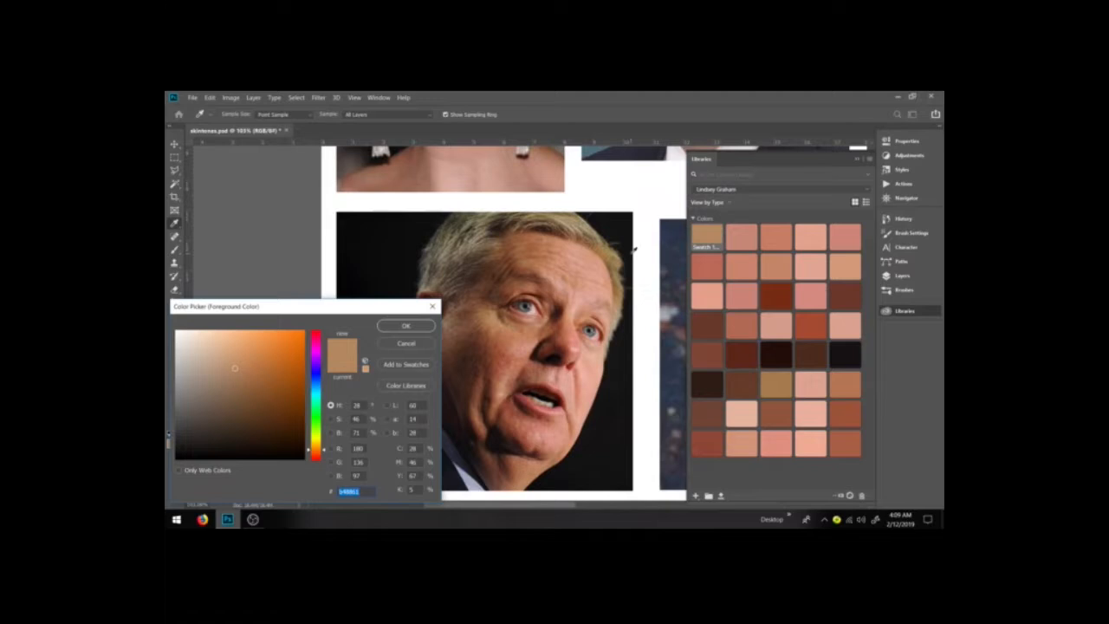
left_click(432, 306)
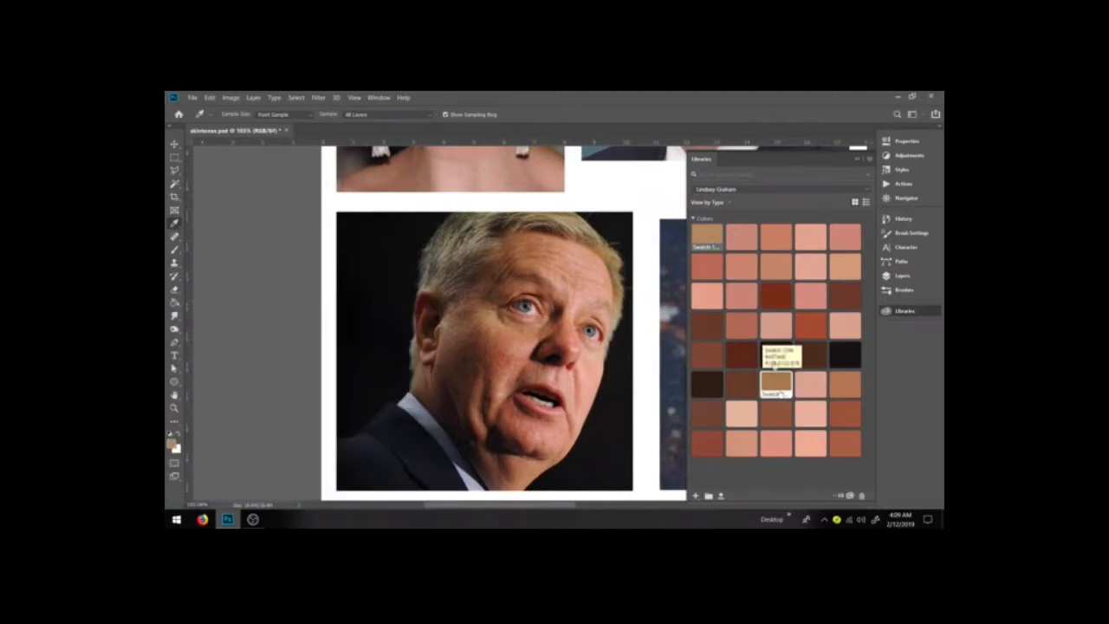
Replace the newest tan swatch in the Lindsey Graham library with the reddish-brown tone #9f6652 sampled between the portrait's nose and mouth.
right_click(712, 234)
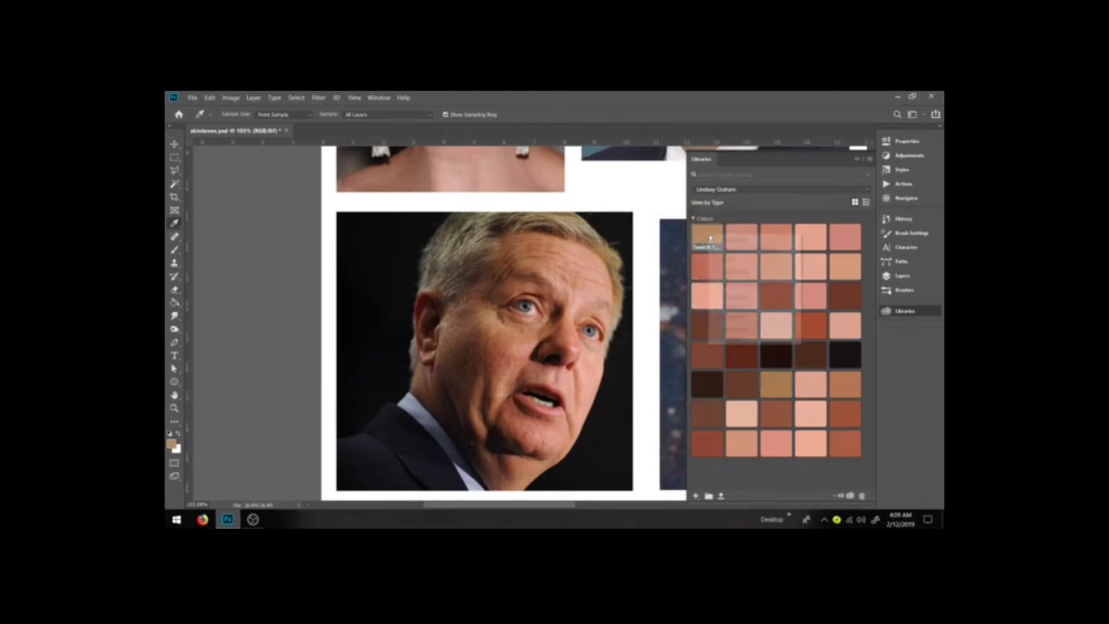
left_click(733, 338)
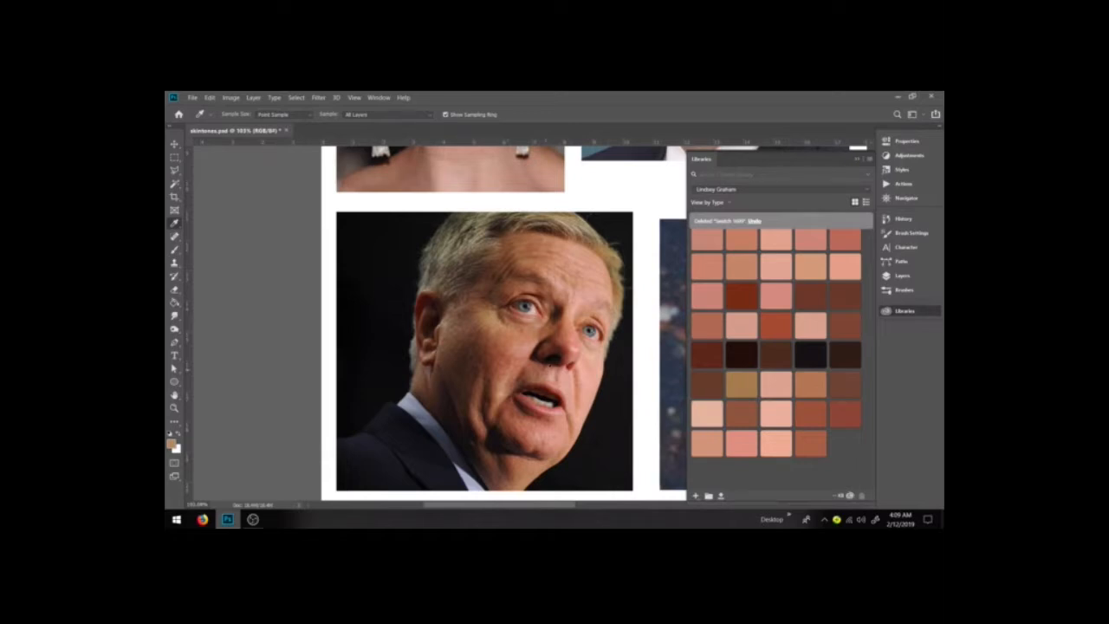
left_click(171, 443)
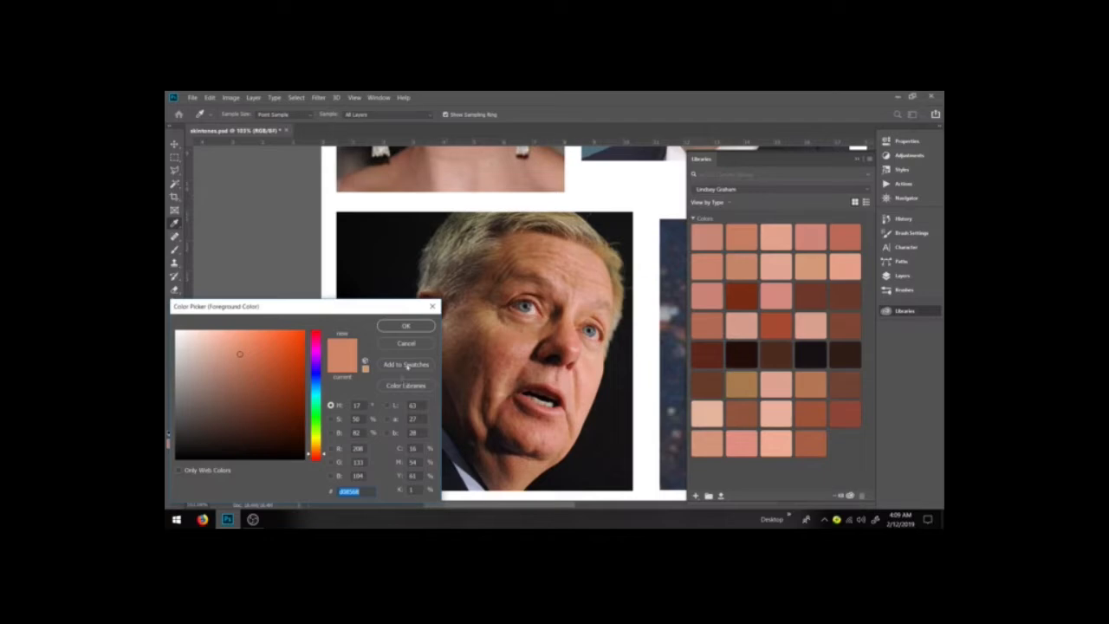
left_click(544, 372)
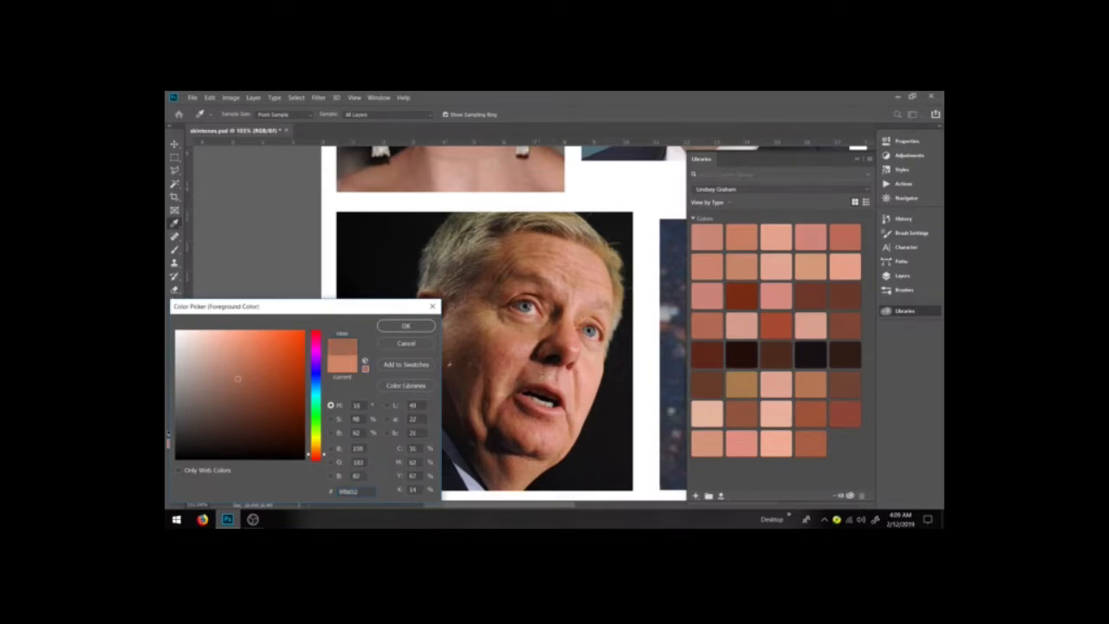
left_click(398, 365)
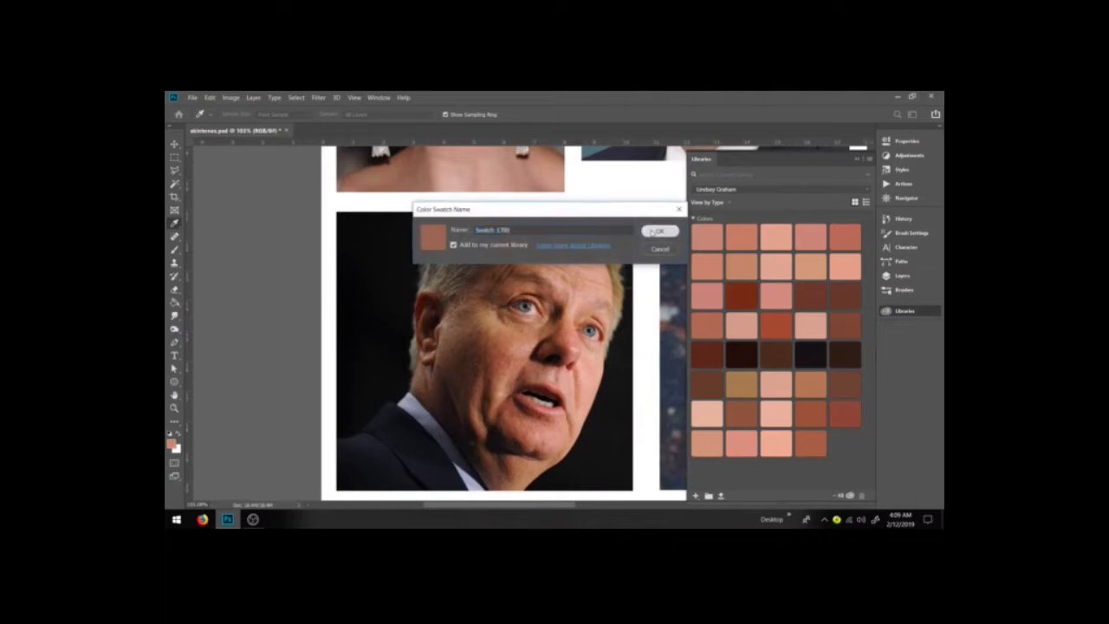
left_click(651, 232)
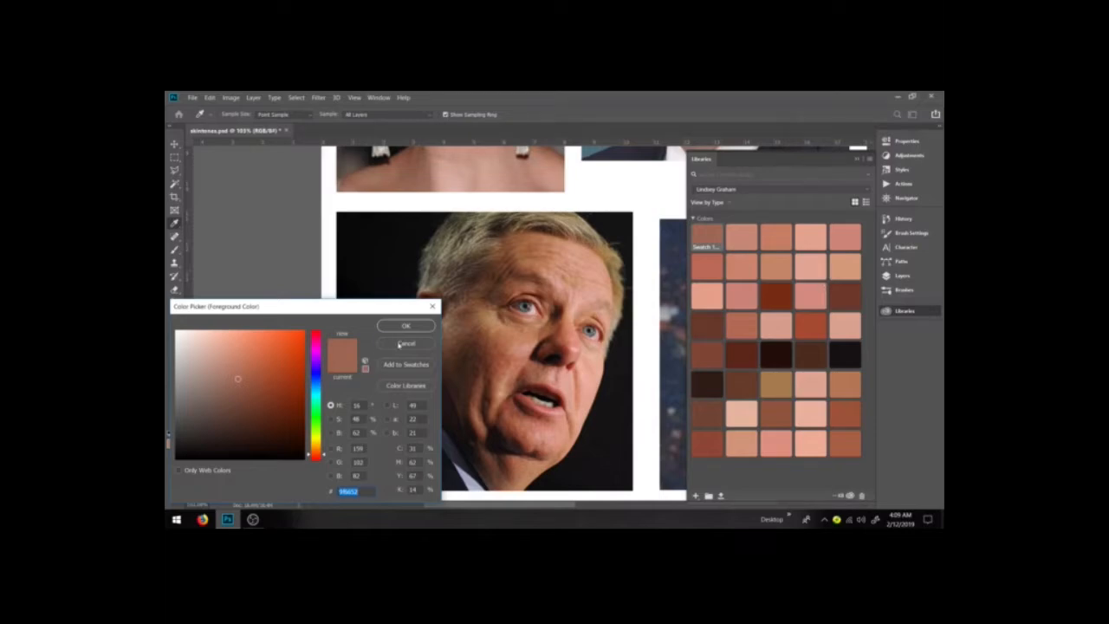
left_click(399, 345)
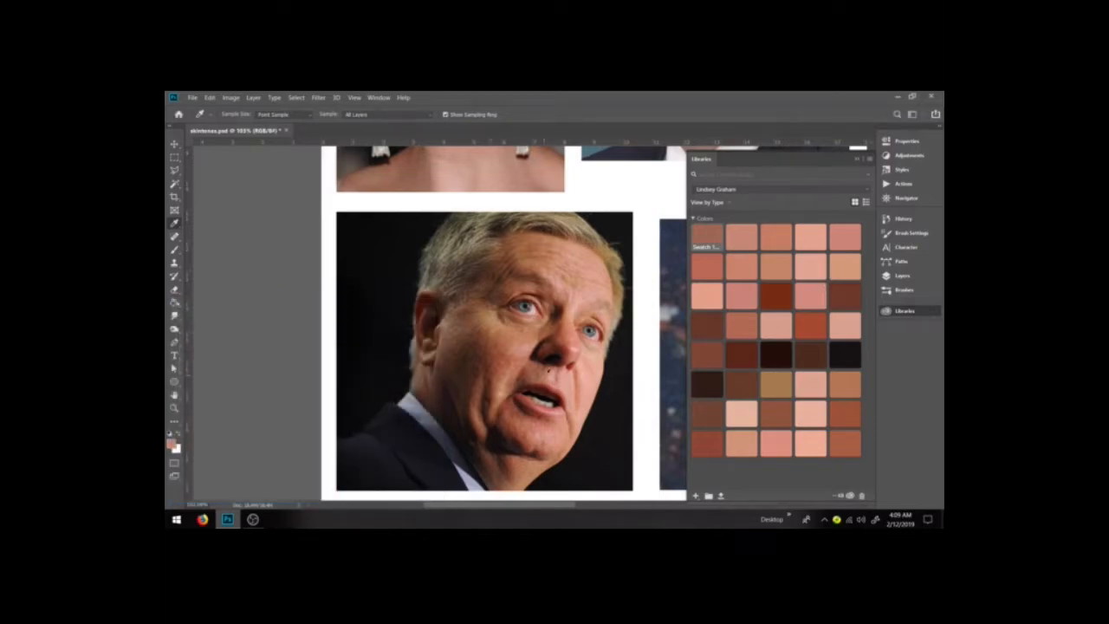
Go to the neighbouring portrait of the long-haired woman and switch to the Melania Trump library.
key("h")
left_click_drag(559, 371, 268, 352)
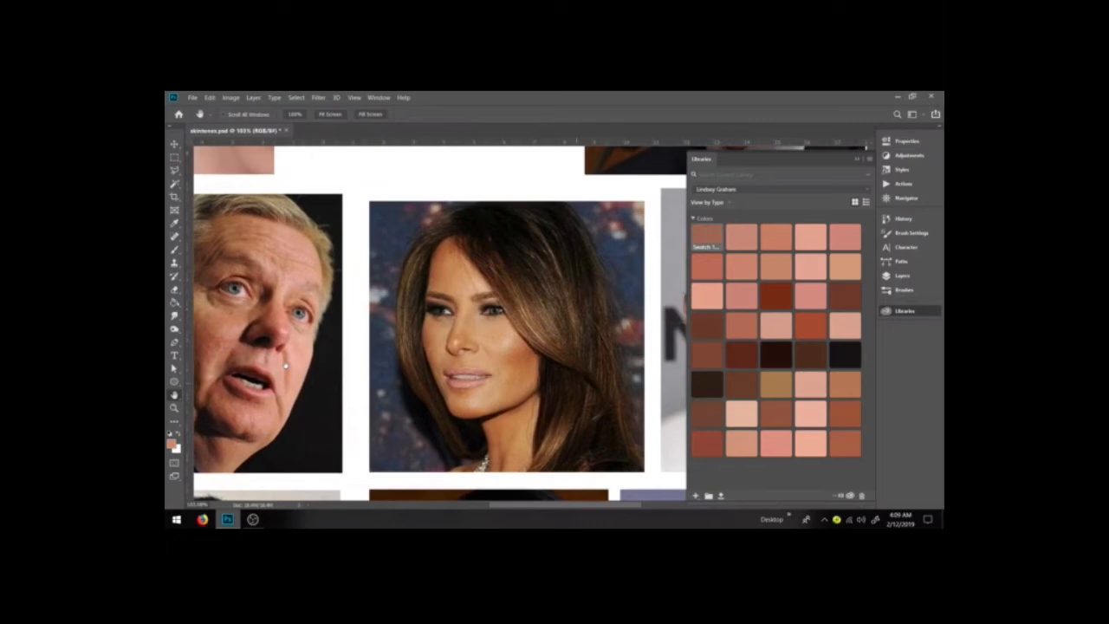
left_click(727, 191)
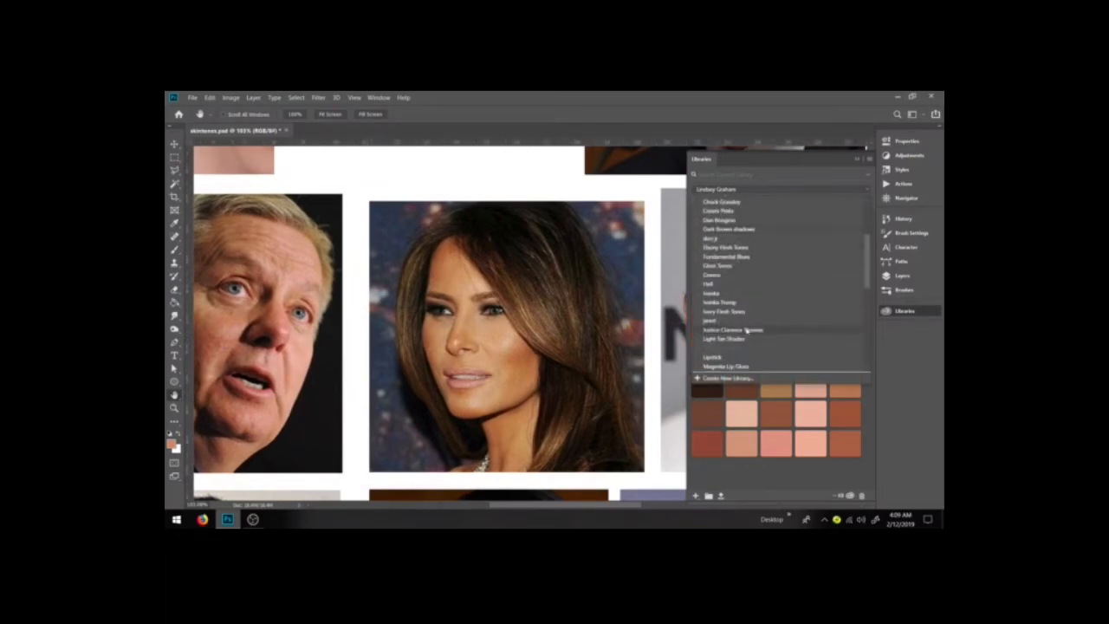
scroll(747, 330, "down", 3)
scroll(748, 330, "up", 6)
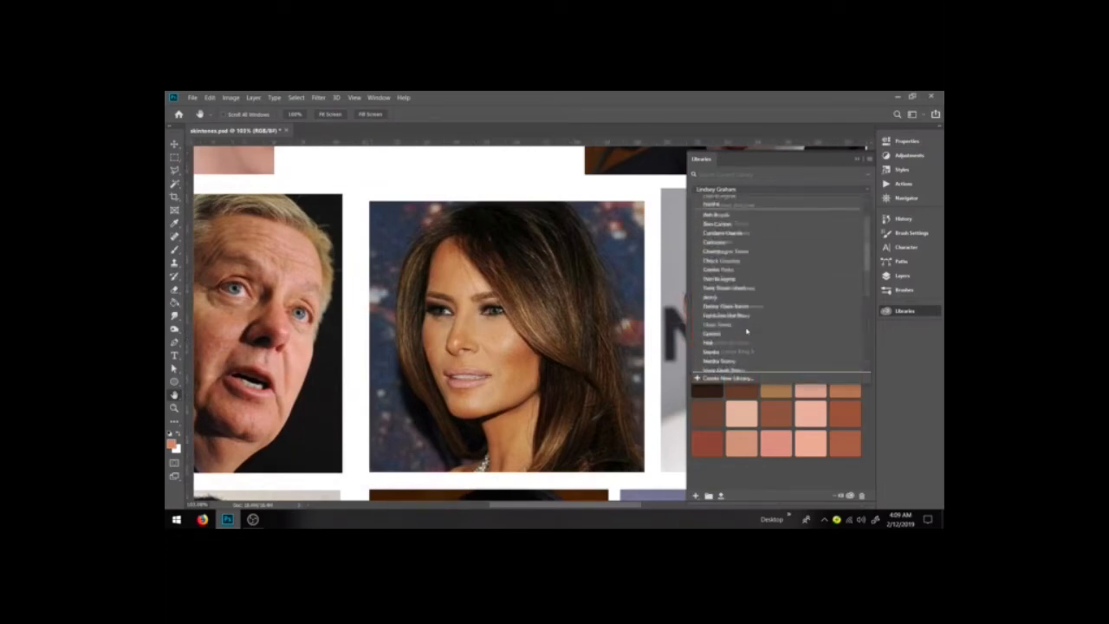
scroll(747, 330, "down", 5)
scroll(747, 330, "up", 3)
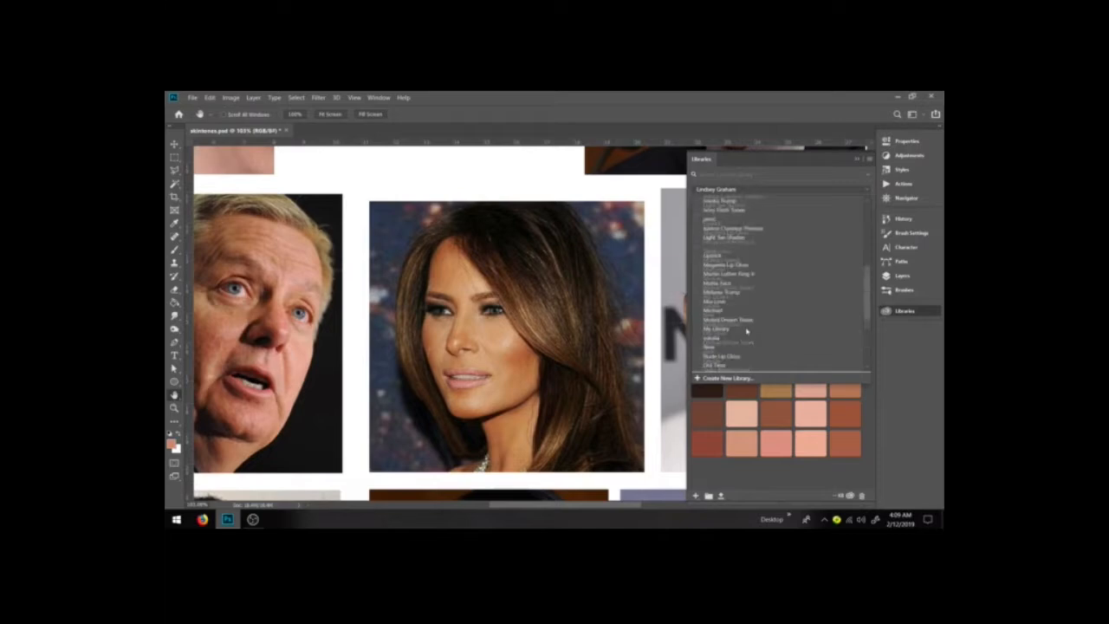
left_click(736, 295)
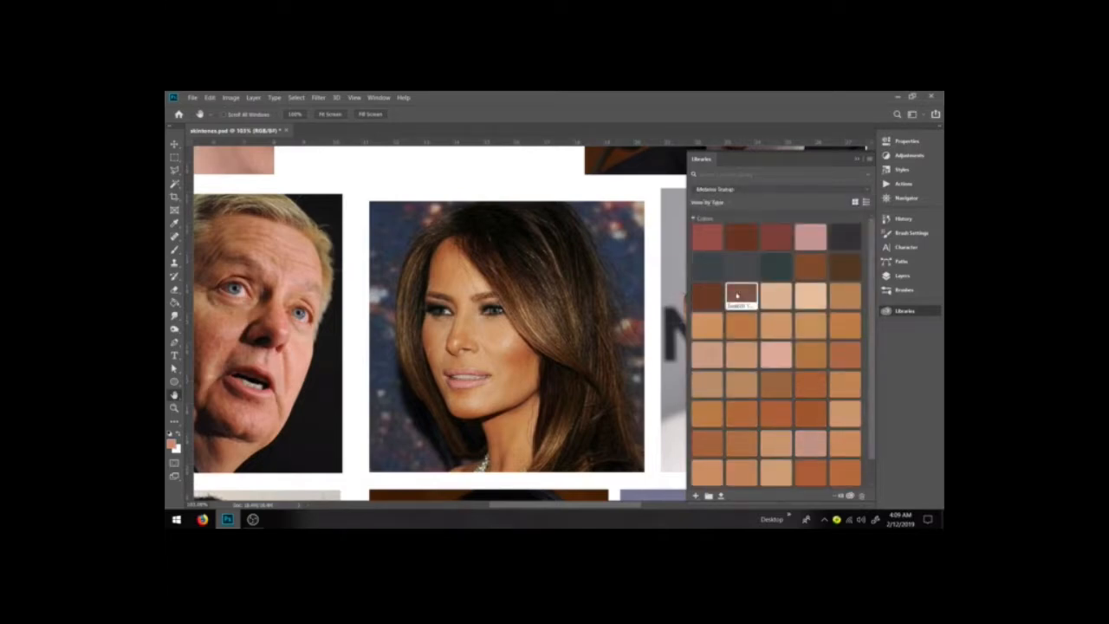
Examine the lip, eye and skin-tone swatches in the Melania Trump library against the portrait.
scroll(745, 358, "down", 1)
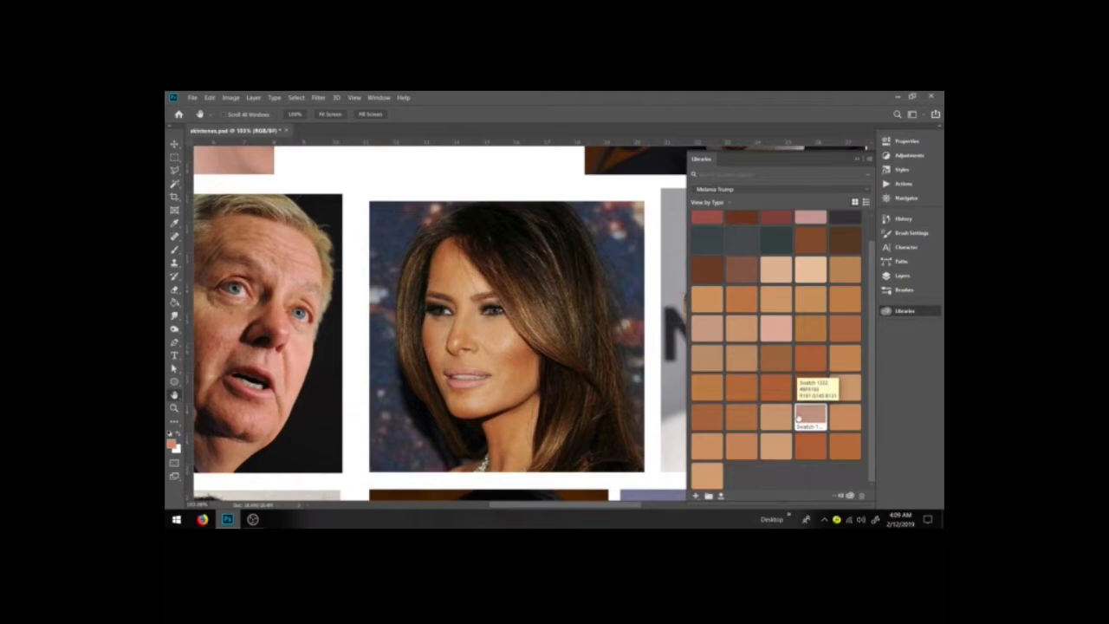
scroll(805, 411, "up", 2)
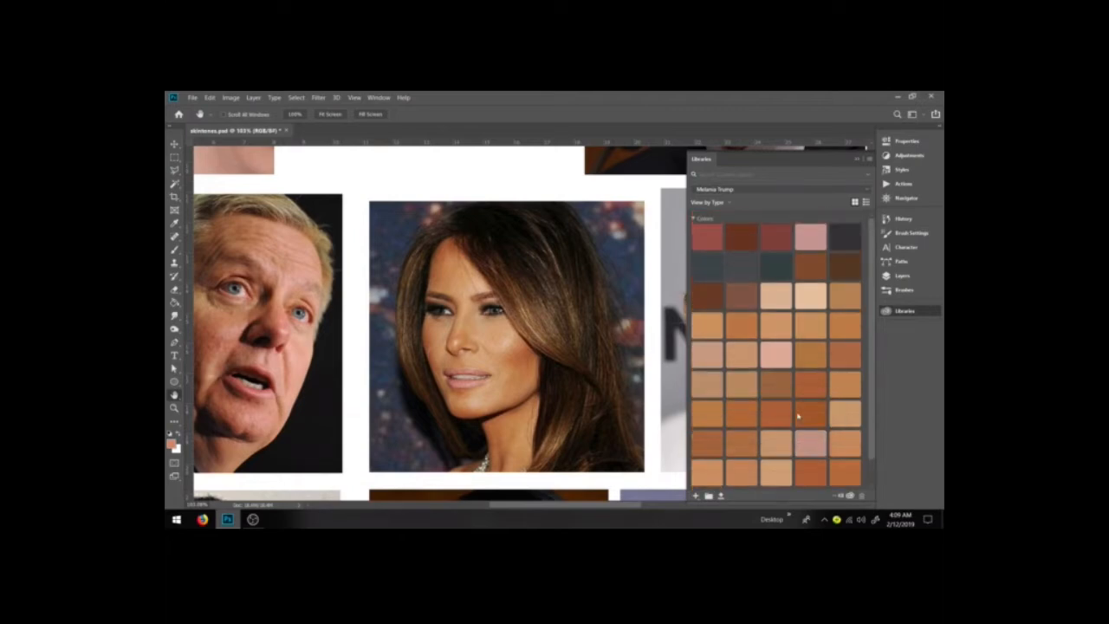
left_click(706, 236)
left_click(811, 236, "shift")
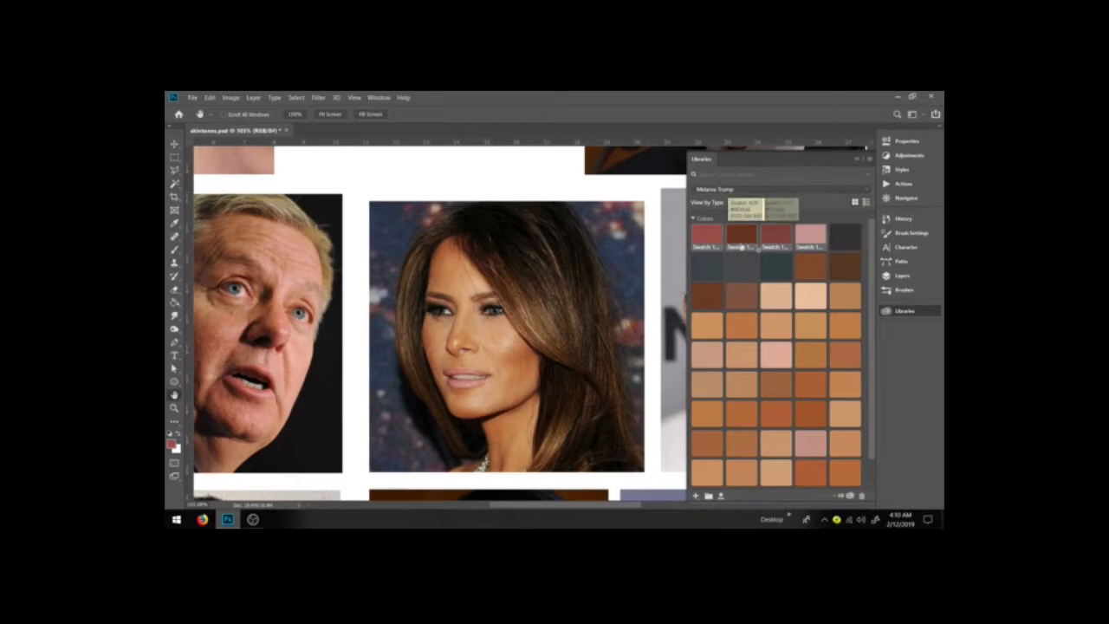
left_click(870, 161)
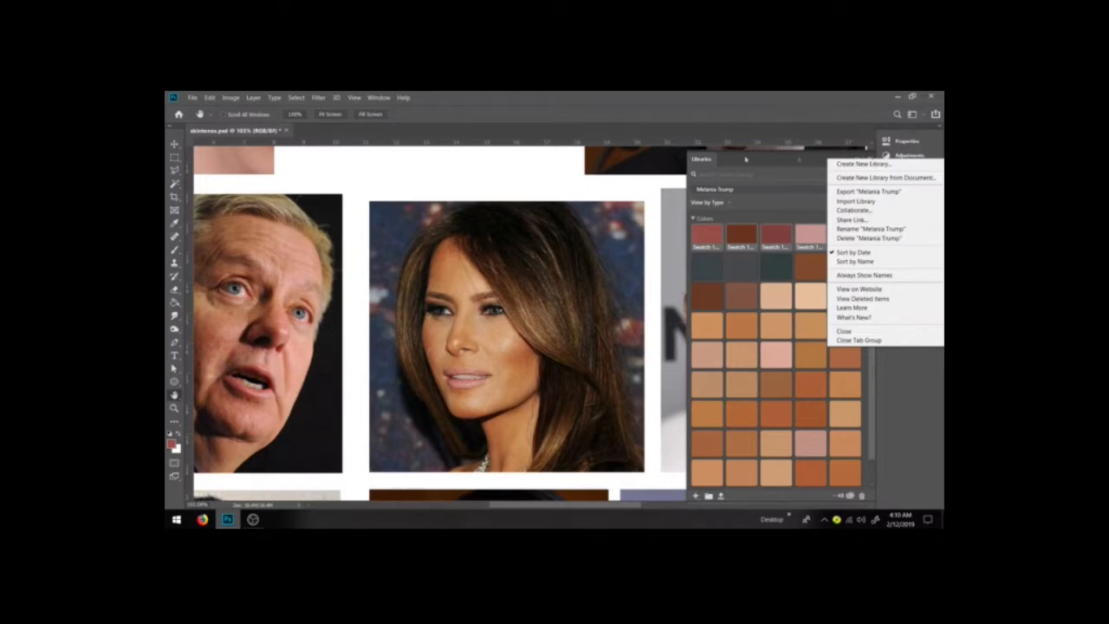
left_click(703, 160)
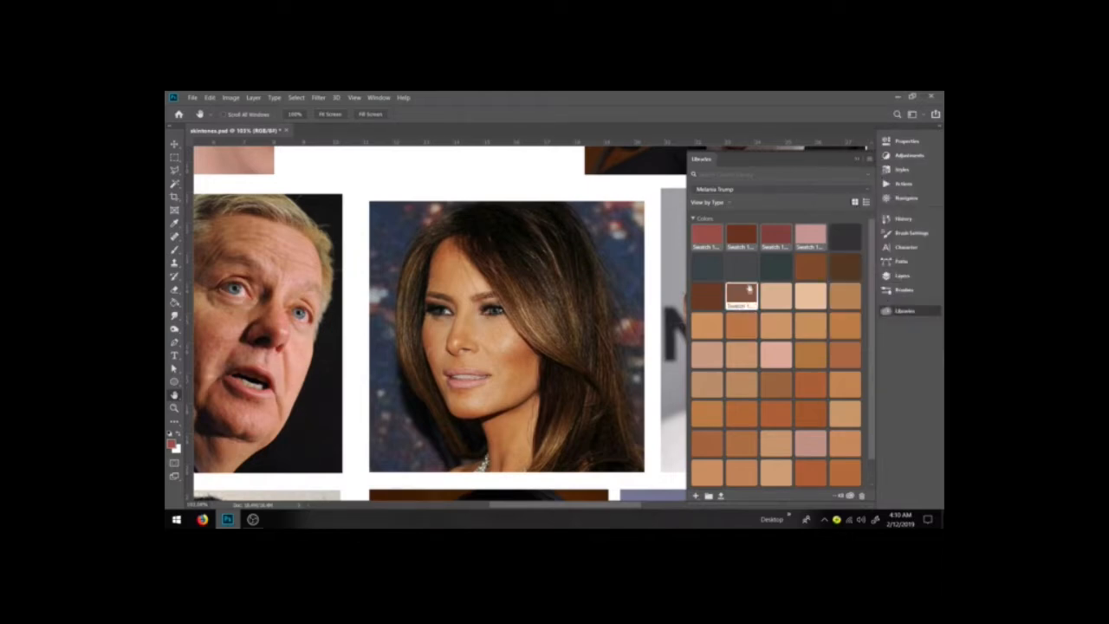
left_click_drag(703, 265, 707, 206)
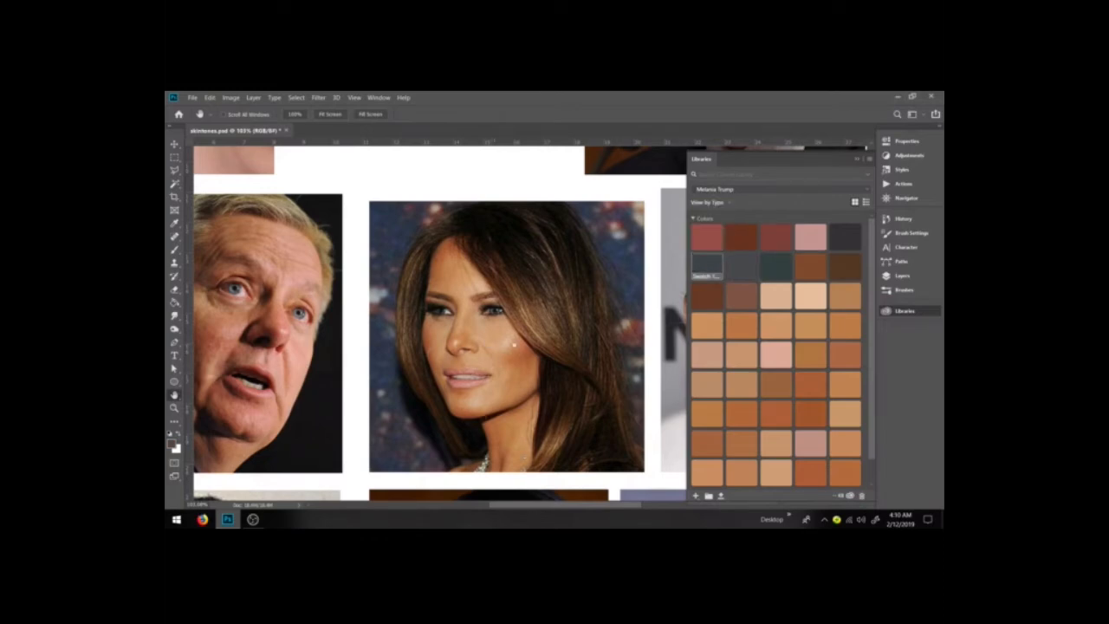
scroll(771, 390, "down", 1)
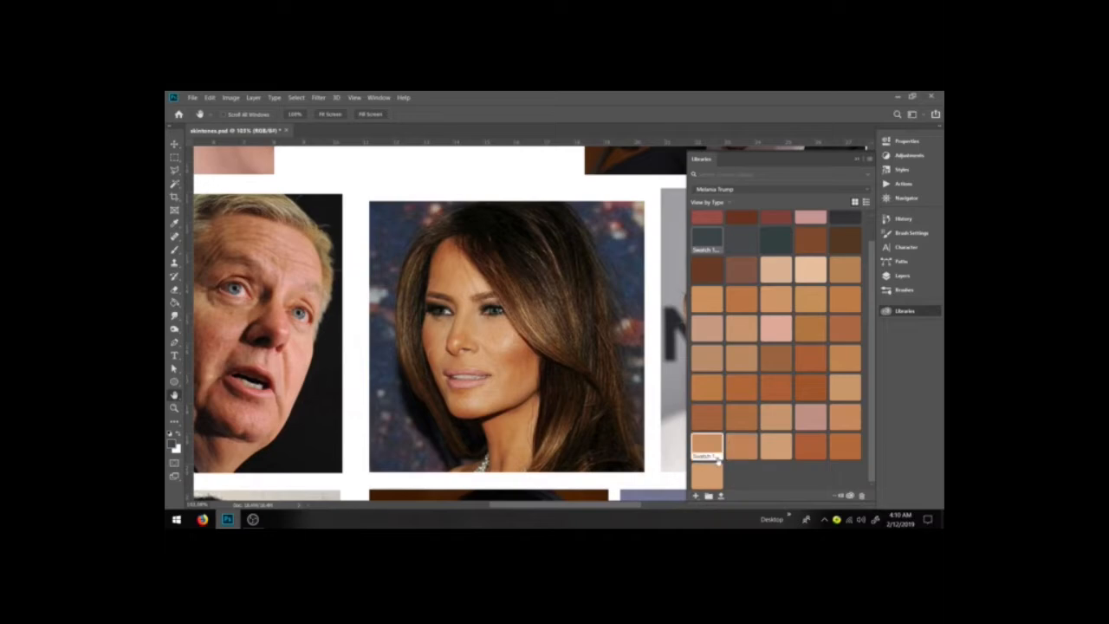
left_click_drag(717, 463, 784, 308)
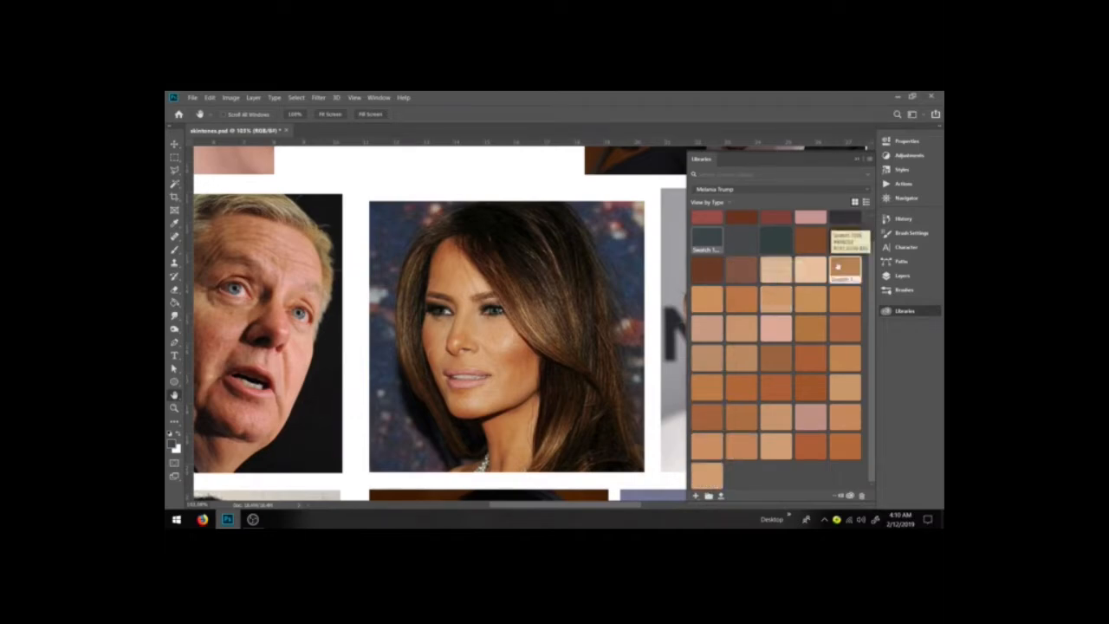
Export the Melania Trump library to the Desktop as a .cclibs file named Melania Trump.
left_click(869, 159)
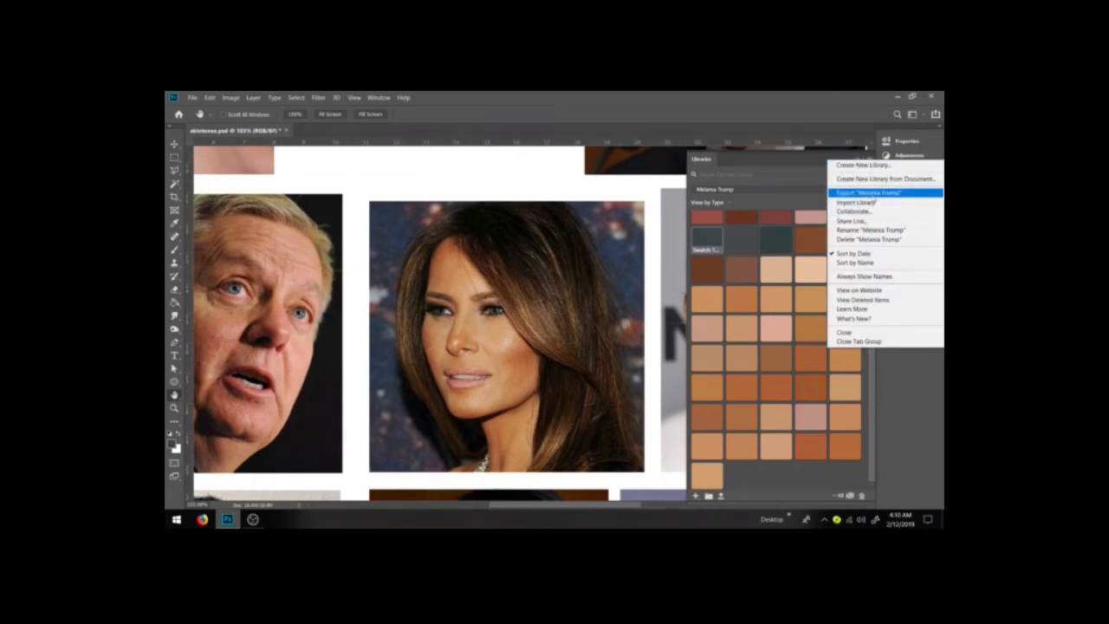
left_click(873, 196)
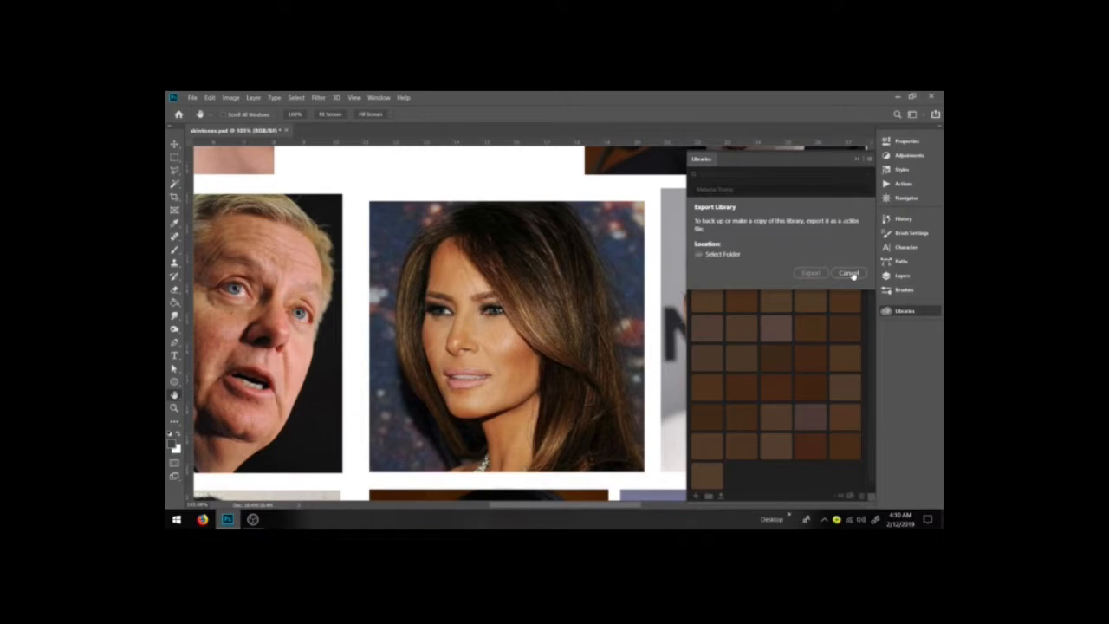
left_click(722, 255)
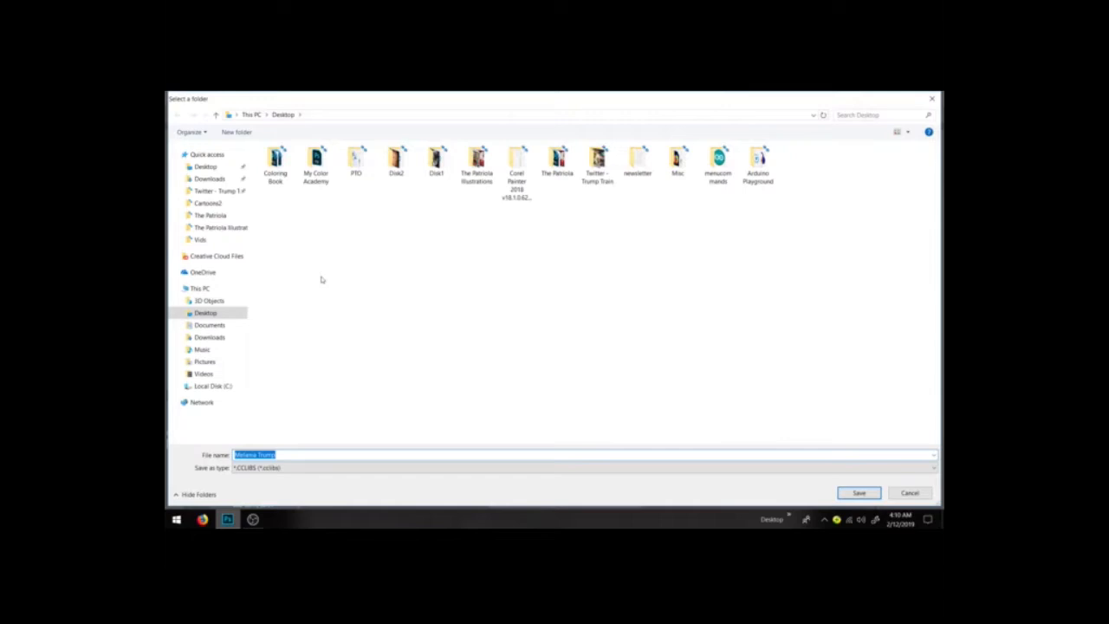
left_click(861, 493)
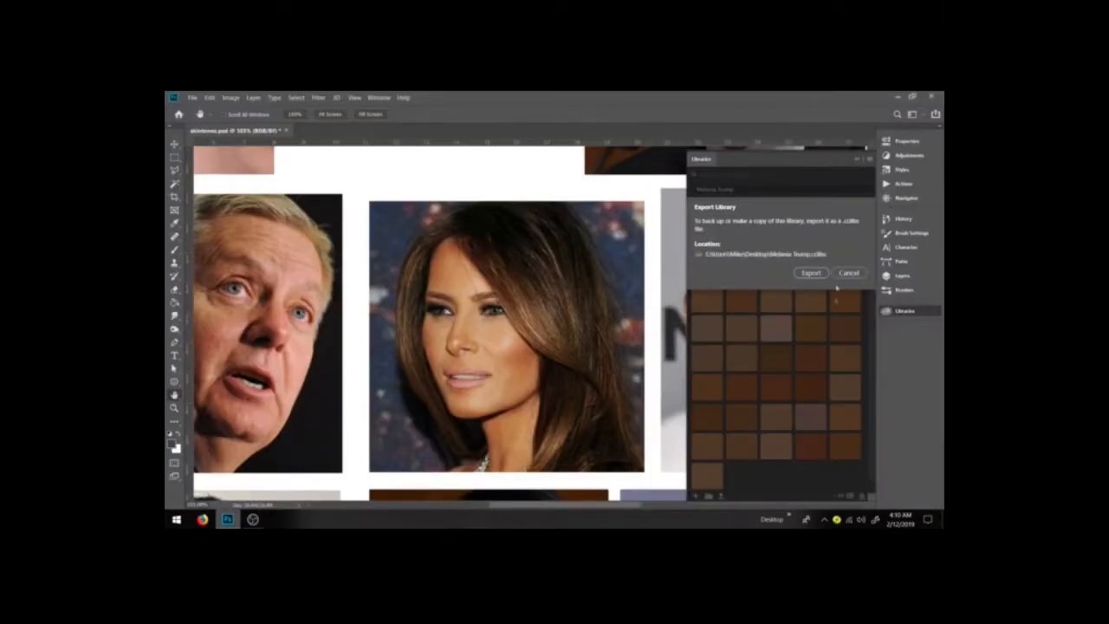
left_click(809, 273)
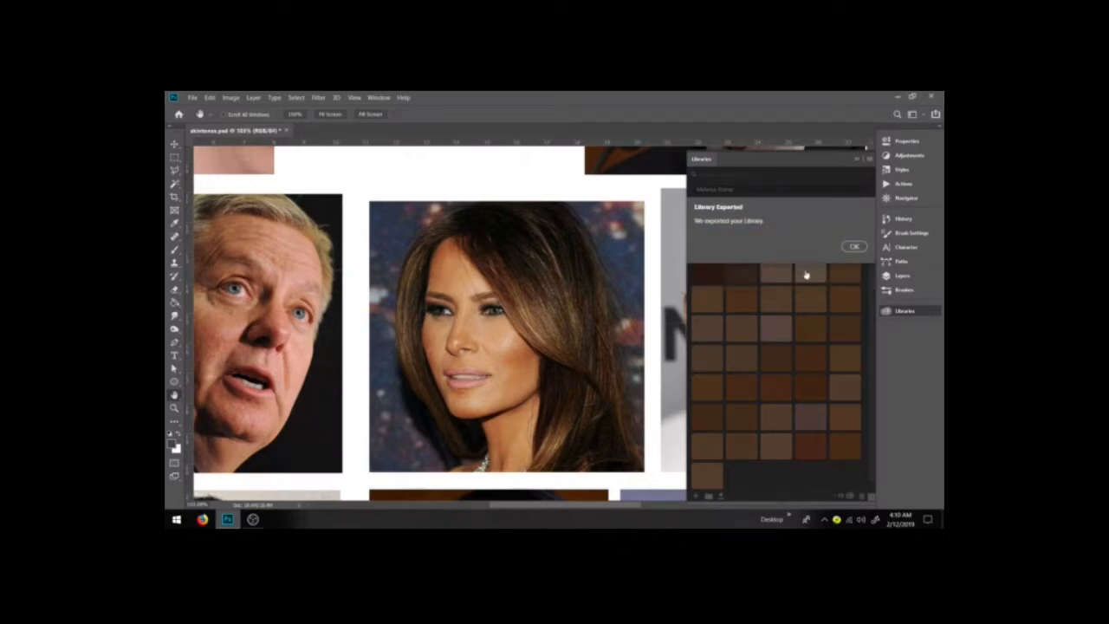
left_click(854, 248)
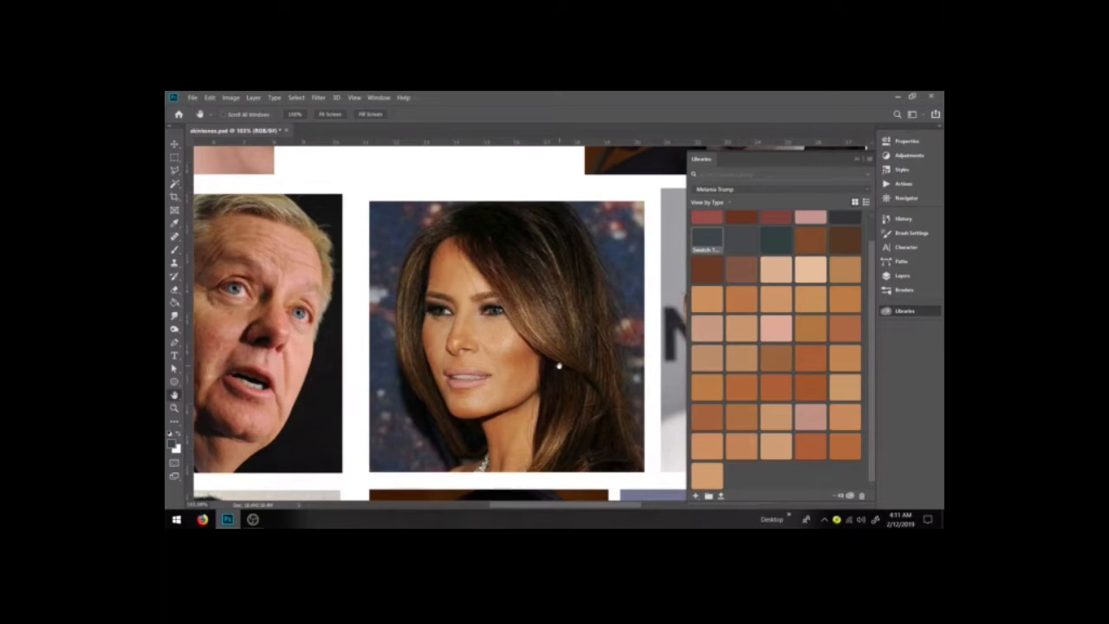
Go to the next portrait, the woman with hoop earrings, and switch to the Stacey Dash library.
left_click_drag(559, 381, 290, 369)
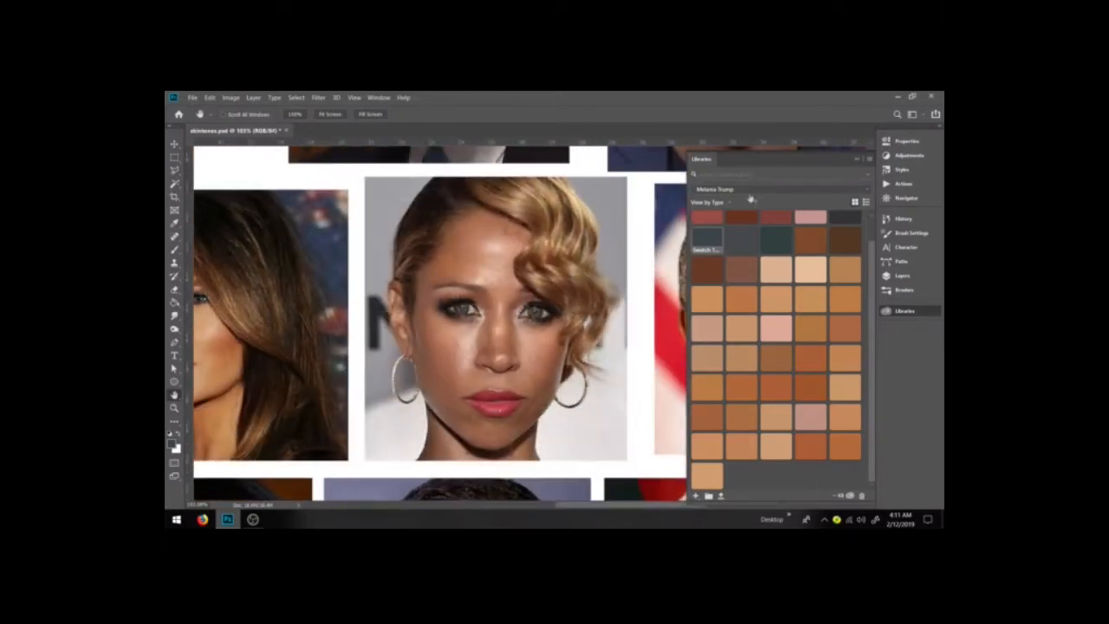
left_click(750, 190)
scroll(745, 225, "down", 5)
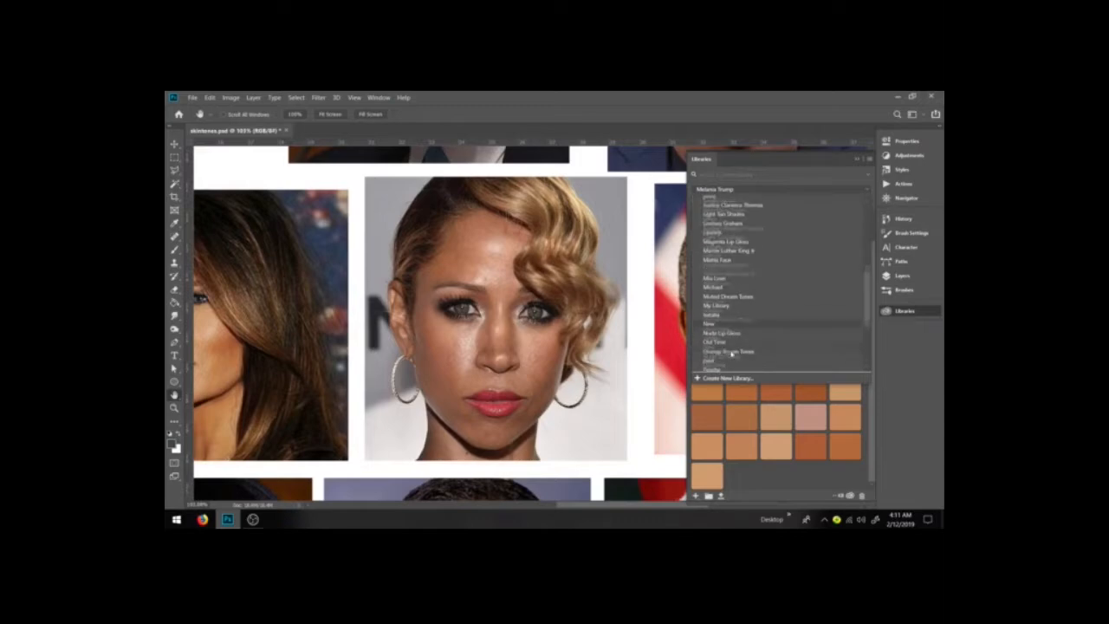
left_click(733, 343)
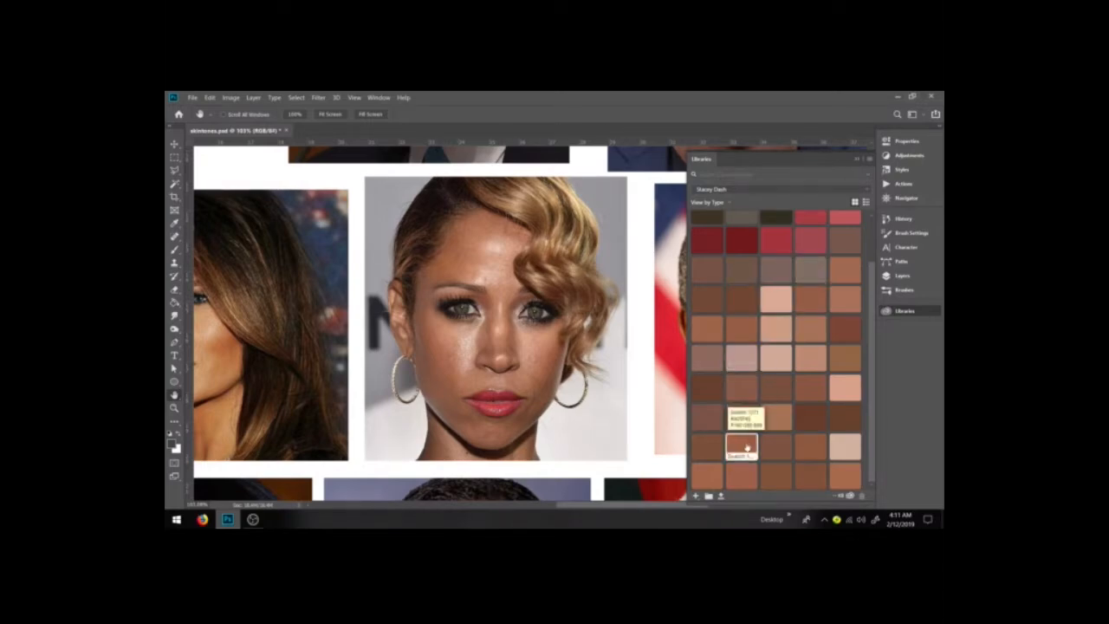
Delete five near-duplicate brown swatches from the Stacey Dash library.
right_click(745, 327)
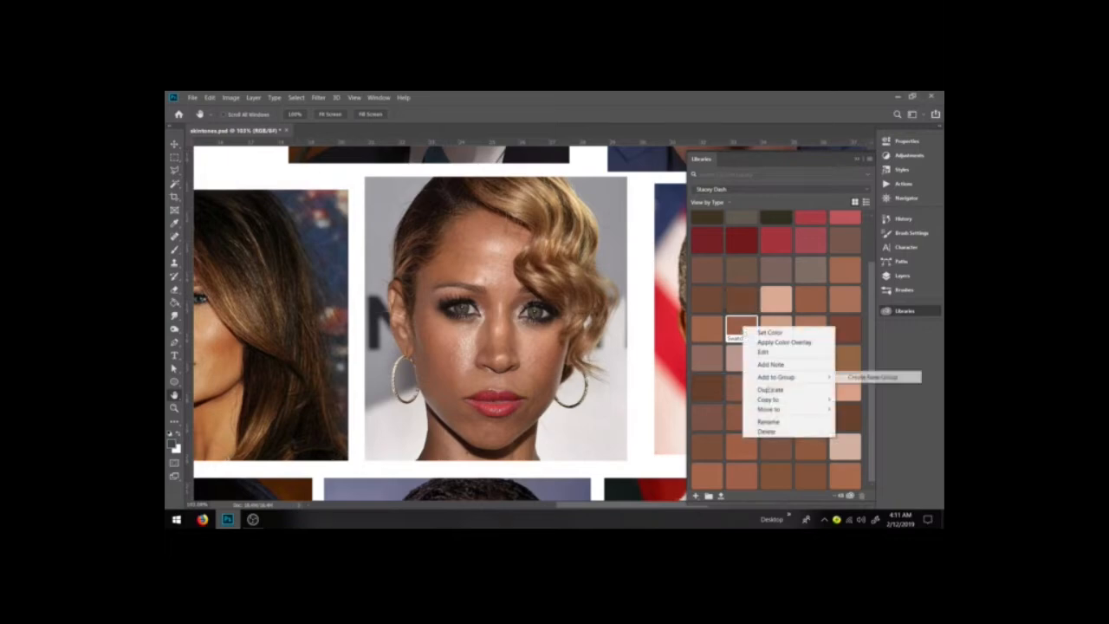
left_click(765, 432)
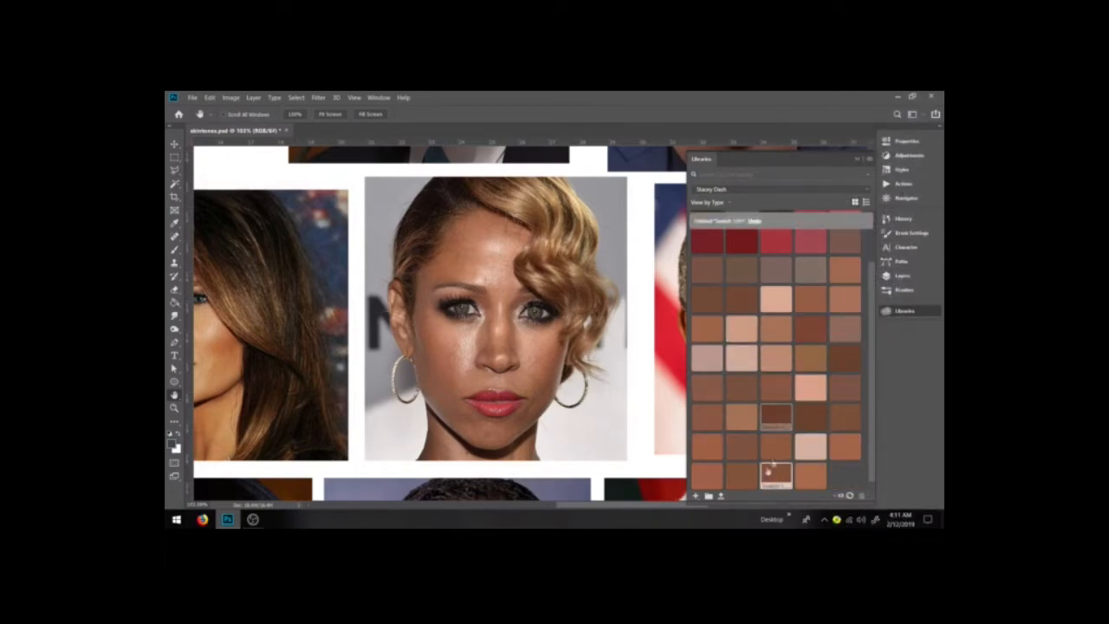
right_click(711, 454)
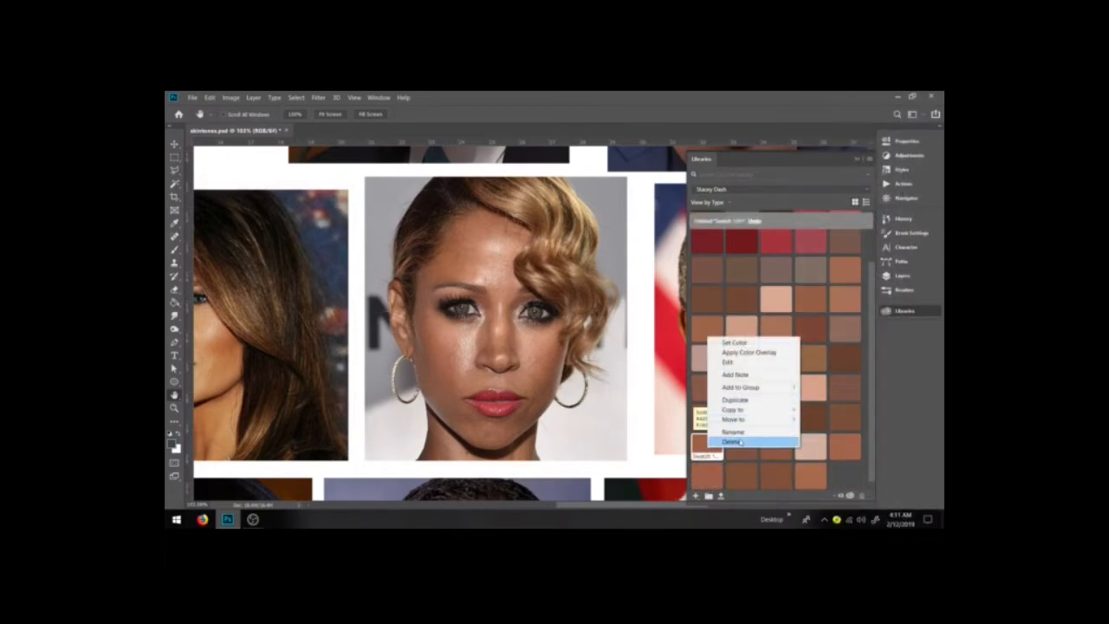
left_click(738, 440)
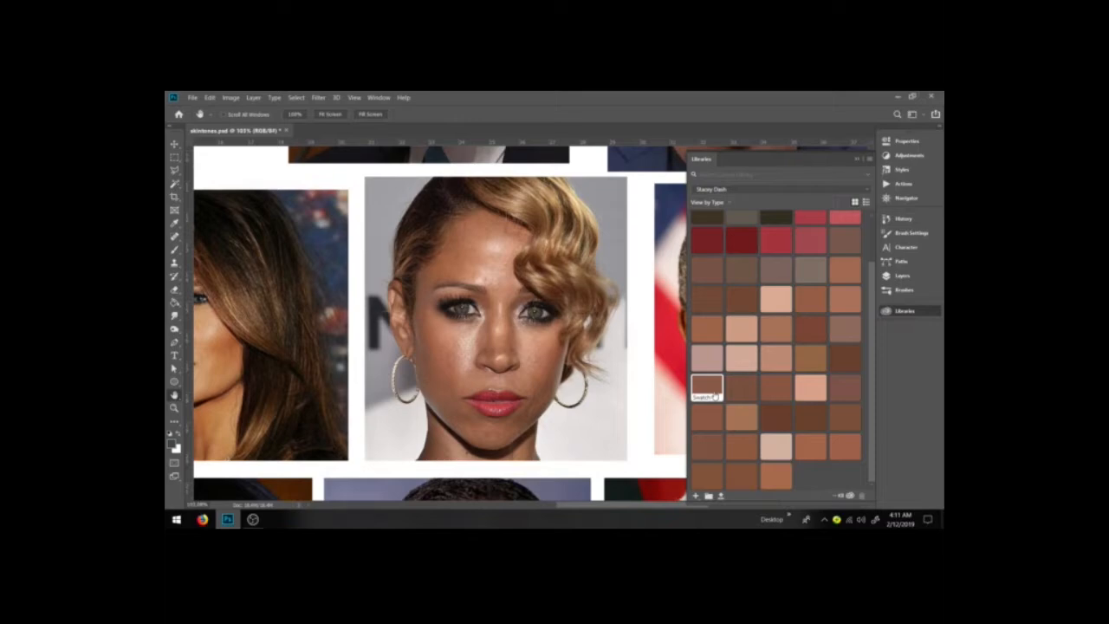
right_click(708, 417)
left_click(734, 411)
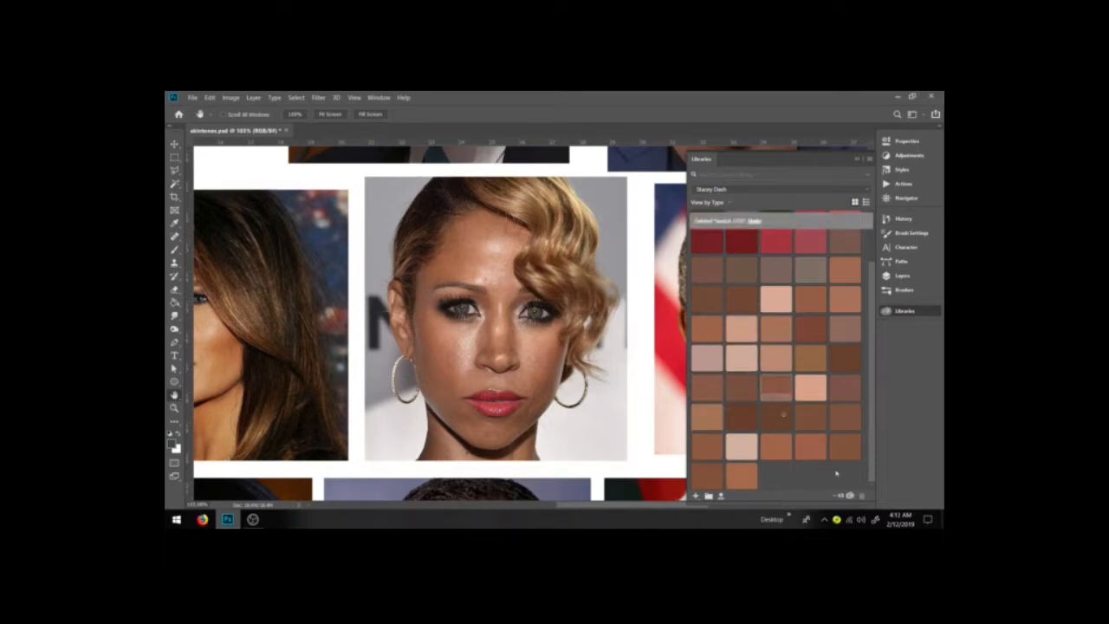
right_click(851, 390)
left_click(872, 492)
right_click(741, 270)
left_click(762, 372)
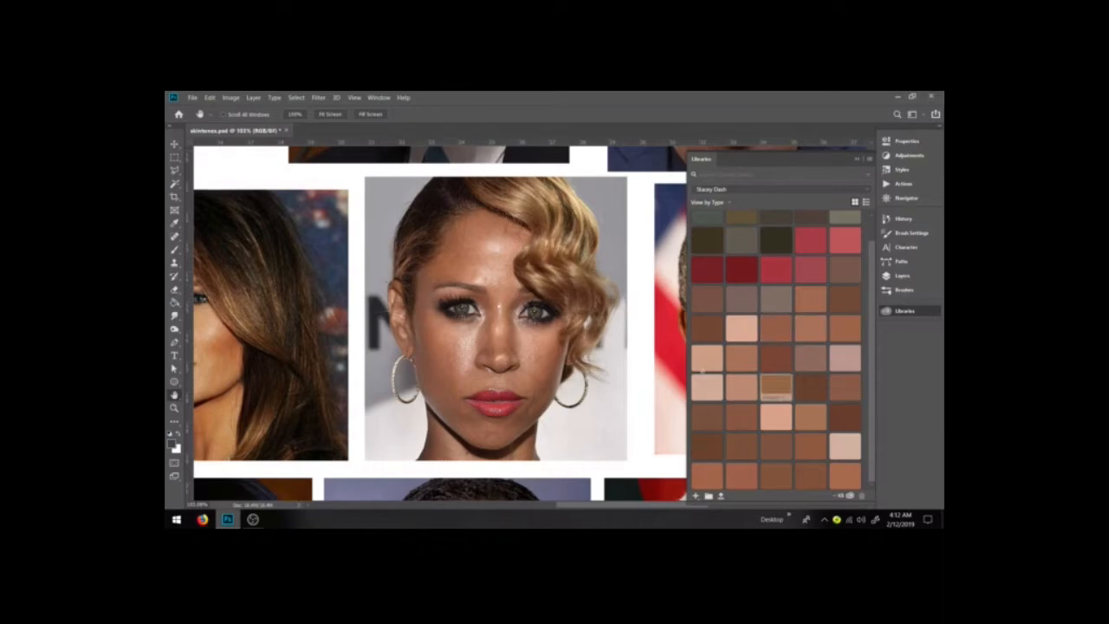
Go to the next portrait, the smiling man with the goatee, and switch to the Ben Carson library.
left_click_drag(531, 366, 323, 360)
left_click_drag(323, 360, 261, 352)
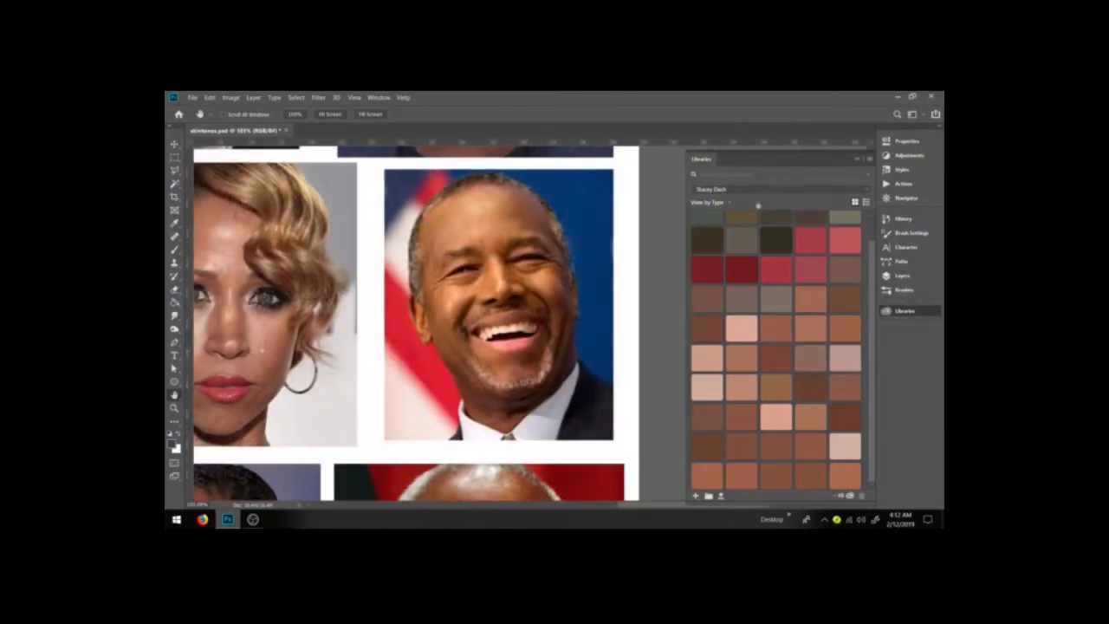
left_click(742, 192)
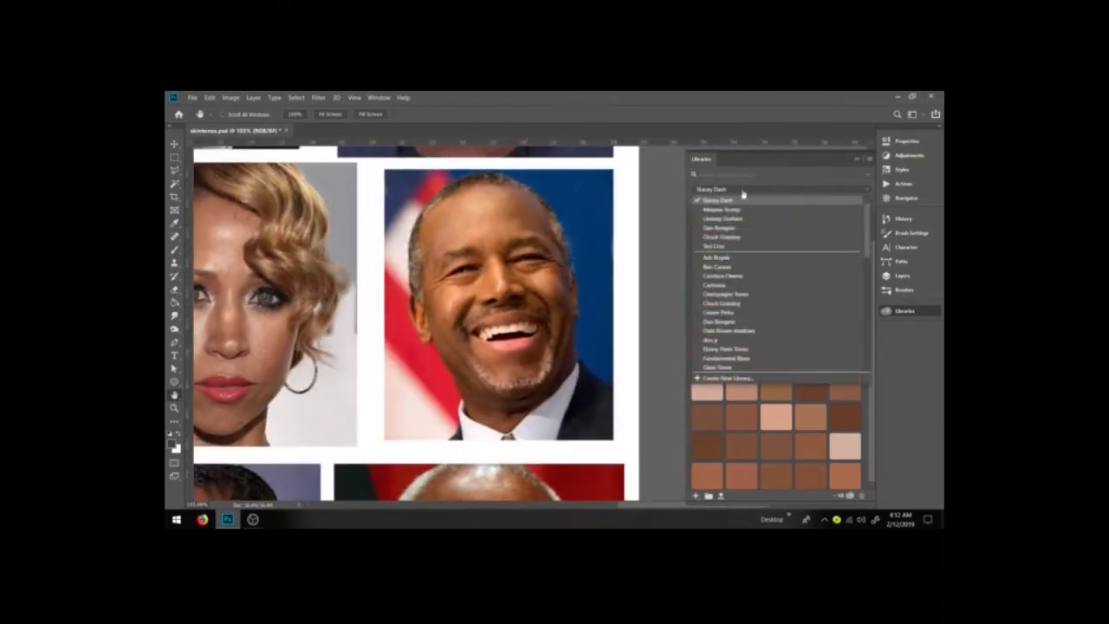
left_click(719, 267)
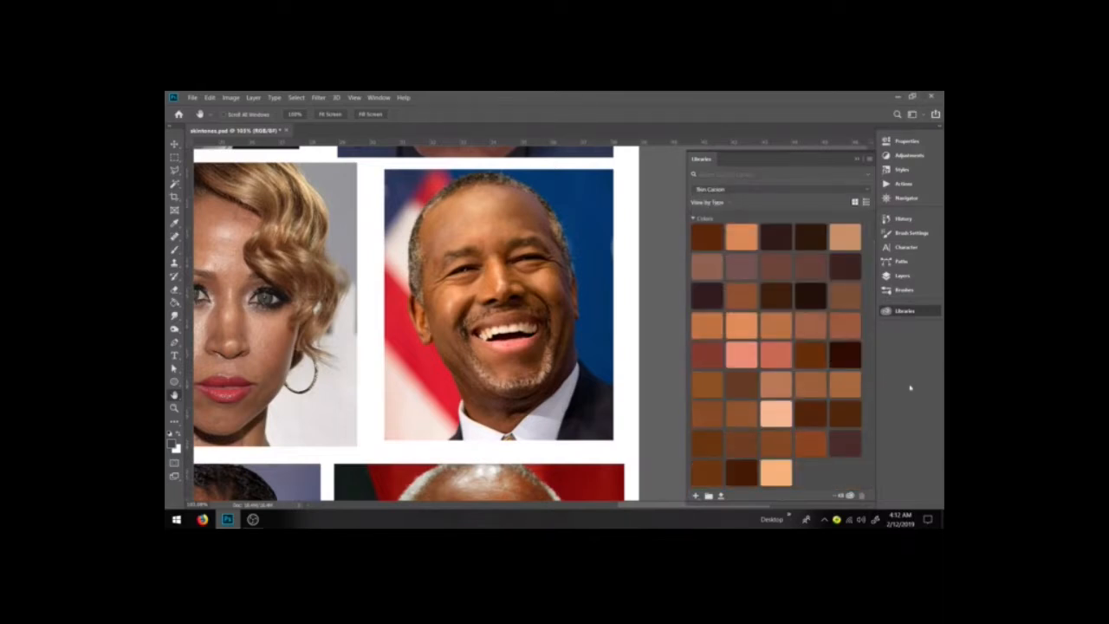
Sample a dark brown from the portrait, adjust it to about H 21, S 70, B 35, and add it to the Ben Carson library.
key("i")
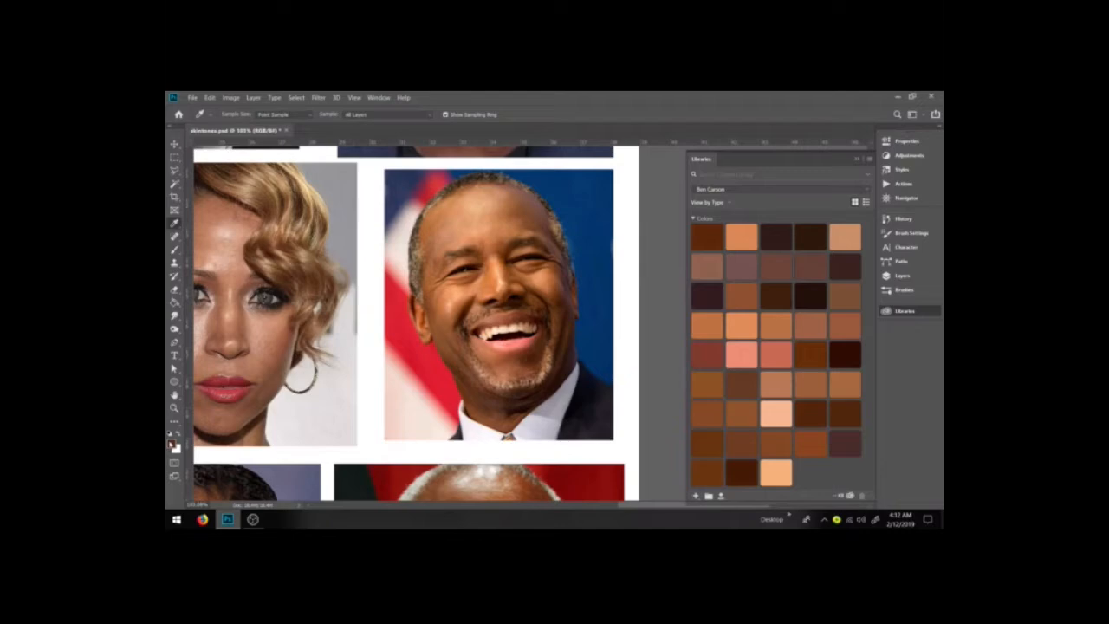
left_click(171, 442)
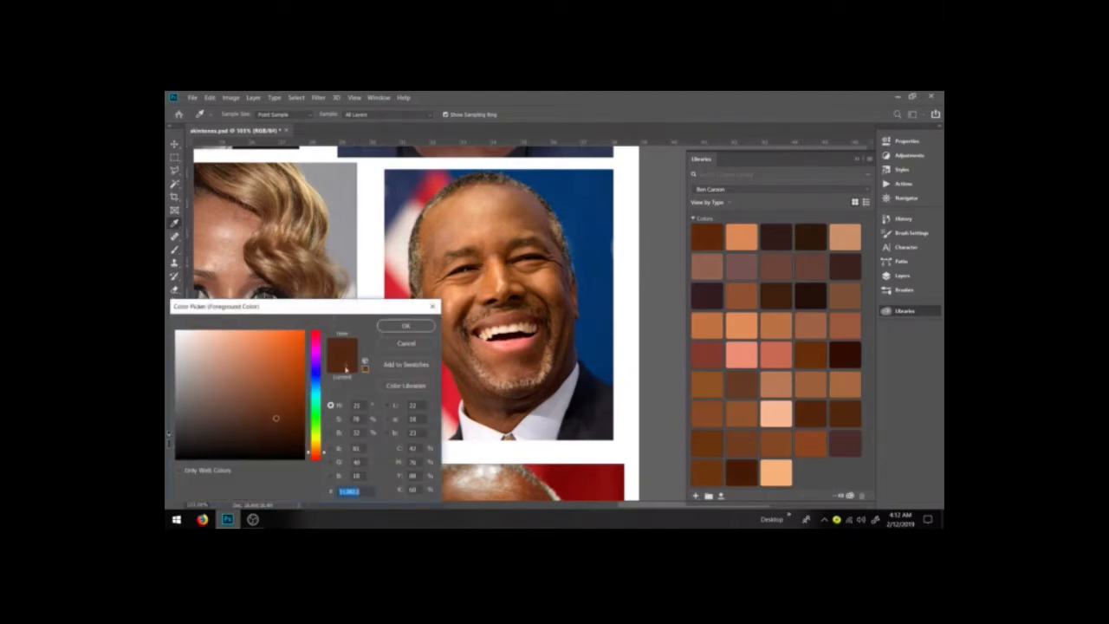
left_click_drag(333, 309, 451, 305)
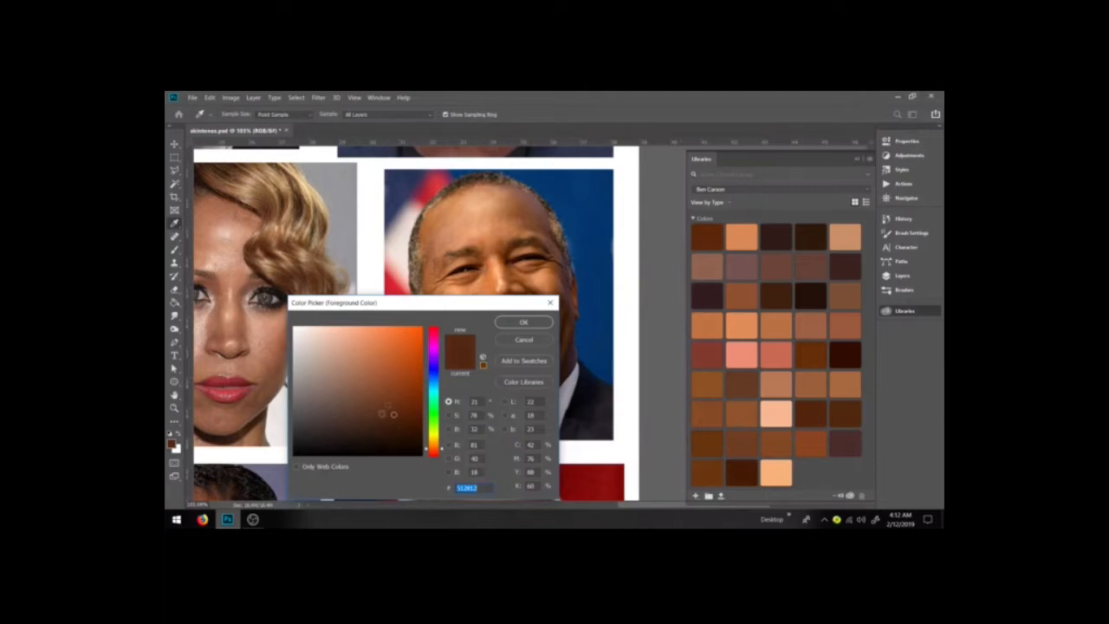
left_click_drag(388, 414, 392, 416)
left_click(383, 411)
left_click(532, 361)
left_click(669, 231)
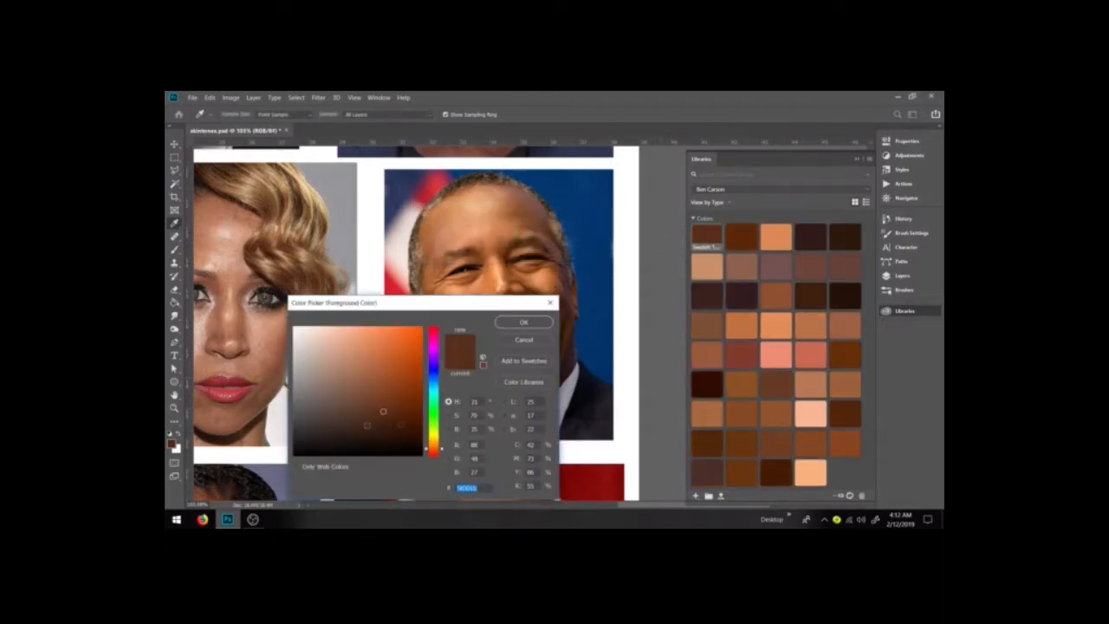
Explore brighter and more saturated variations of the sampled skin colours in the Color Picker.
mouse_move(383, 412)
left_mouse_down()
mouse_move(382, 364)
mouse_move(313, 400)
mouse_move(334, 422)
mouse_move(316, 433)
mouse_move(394, 432)
mouse_move(396, 370)
left_mouse_up()
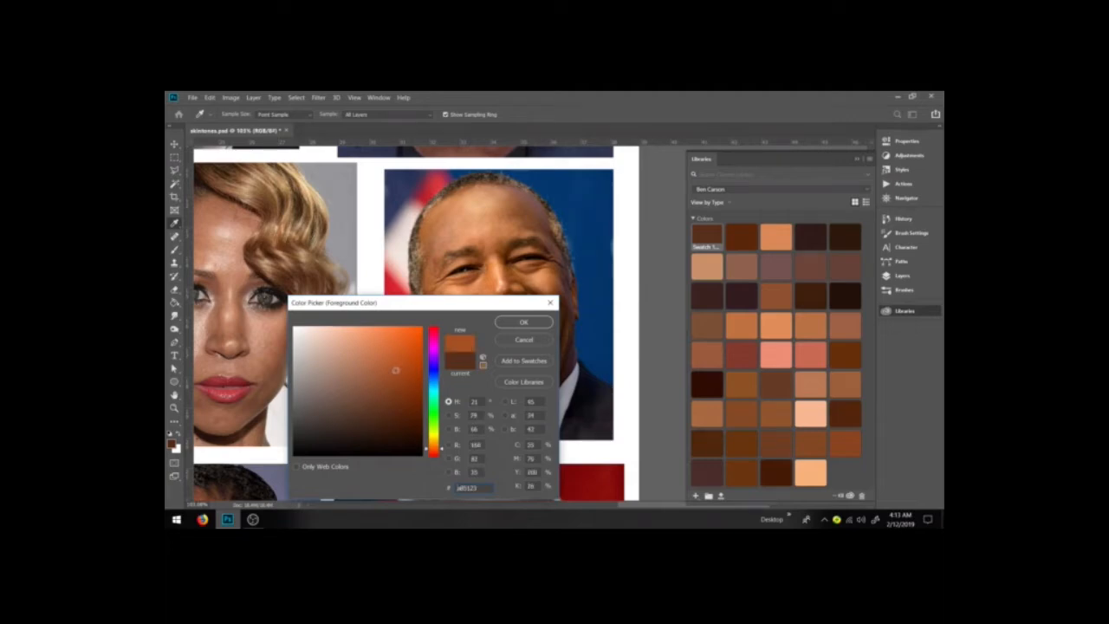
left_click_drag(395, 414, 389, 399)
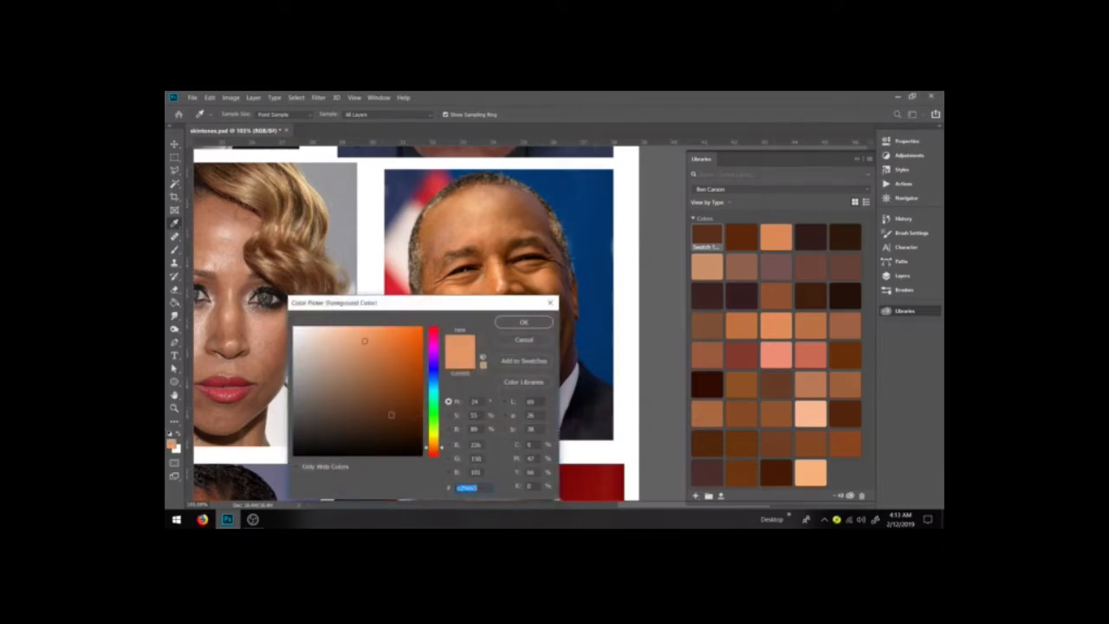
left_click_drag(364, 341, 379, 335)
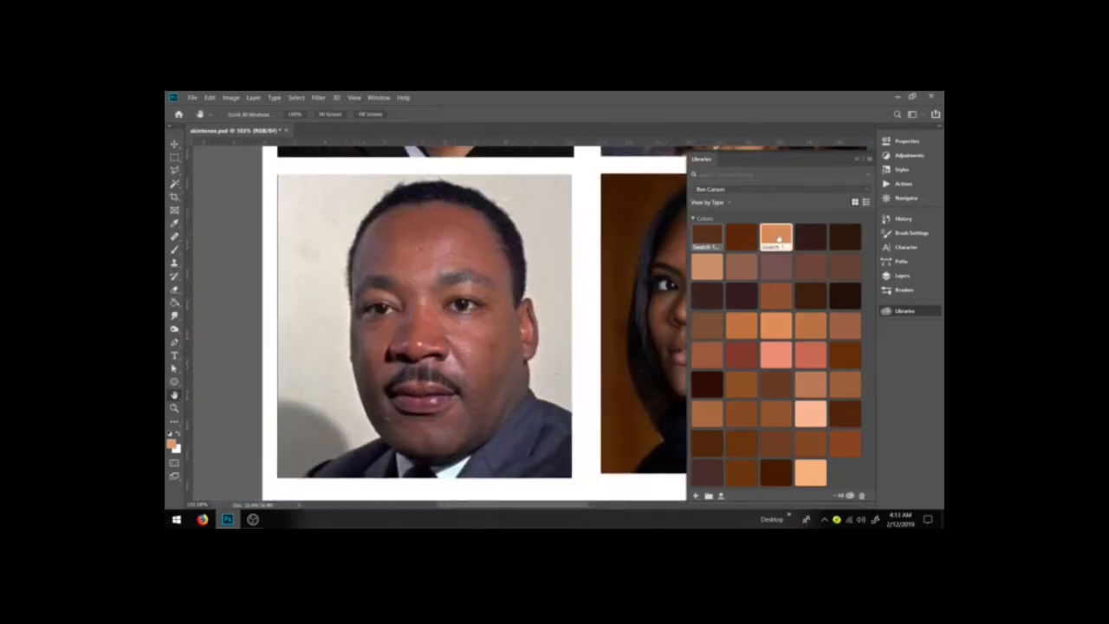
Switch to the Martin Luther King Jr library for the portrait of the man with the moustache.
left_click(762, 189)
scroll(782, 309, "down", 5)
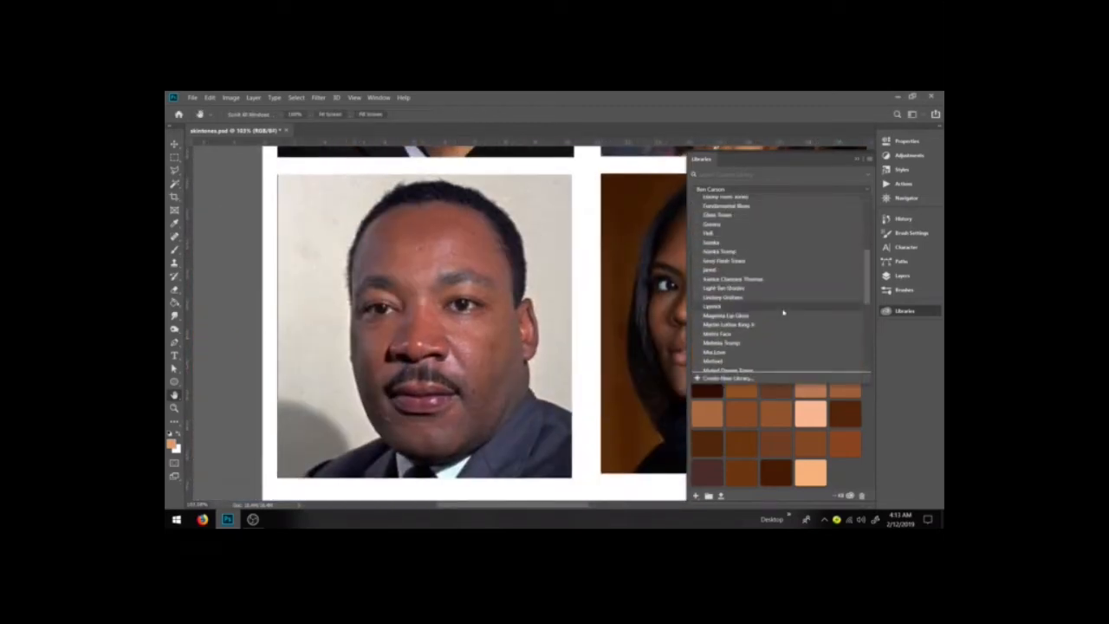
left_click(728, 324)
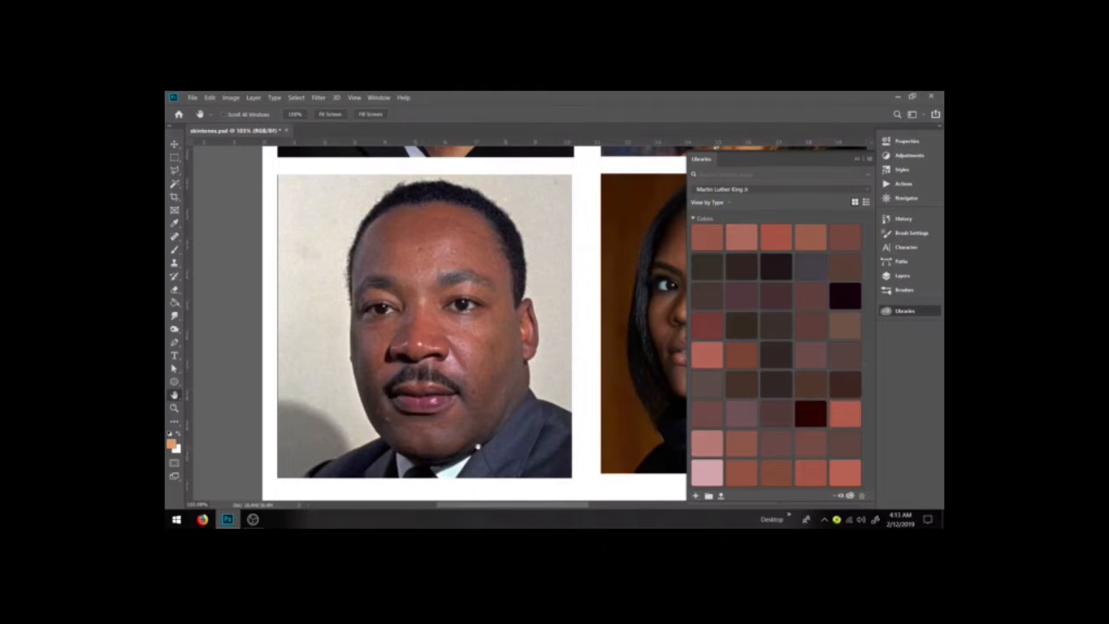
Sample skin colours from the man's cheek, forehead and jaw to compare them with the library's swatches.
key("i")
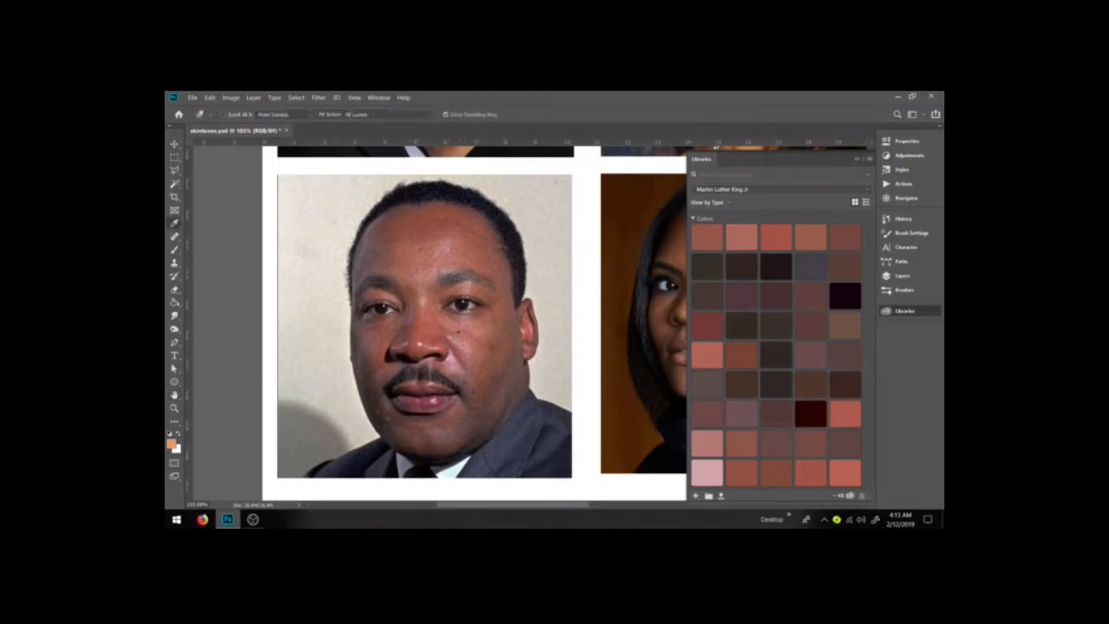
left_click(476, 384)
left_click(397, 265)
left_click(462, 218)
left_click(372, 373)
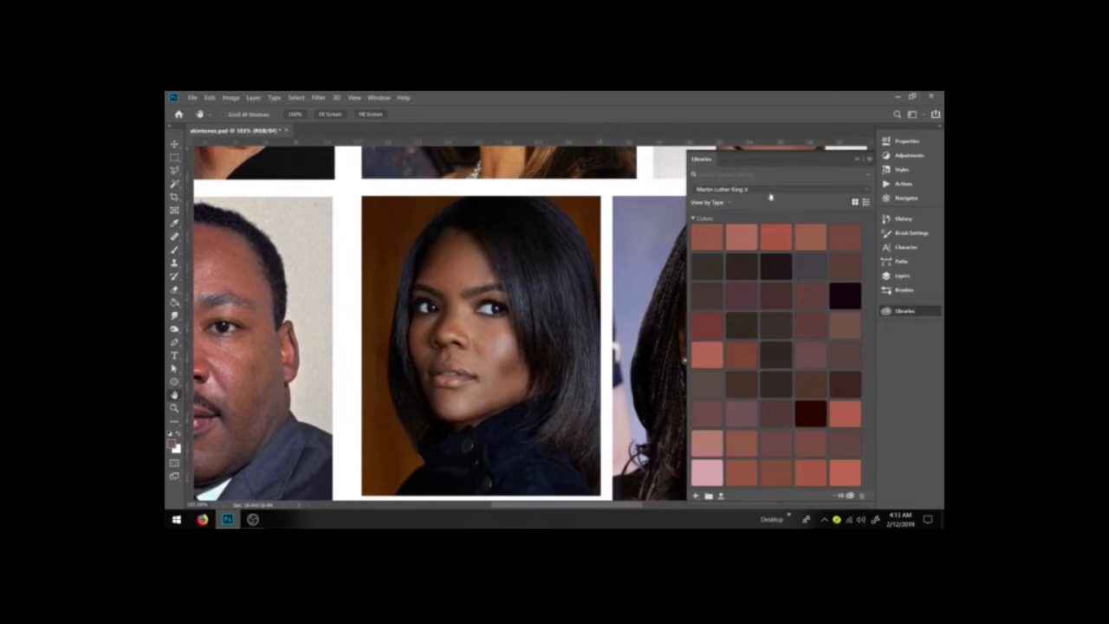
Switch to the Candace Owens library and add a medium brown sampled from her portrait as a swatch.
left_click(770, 190)
left_click(755, 275)
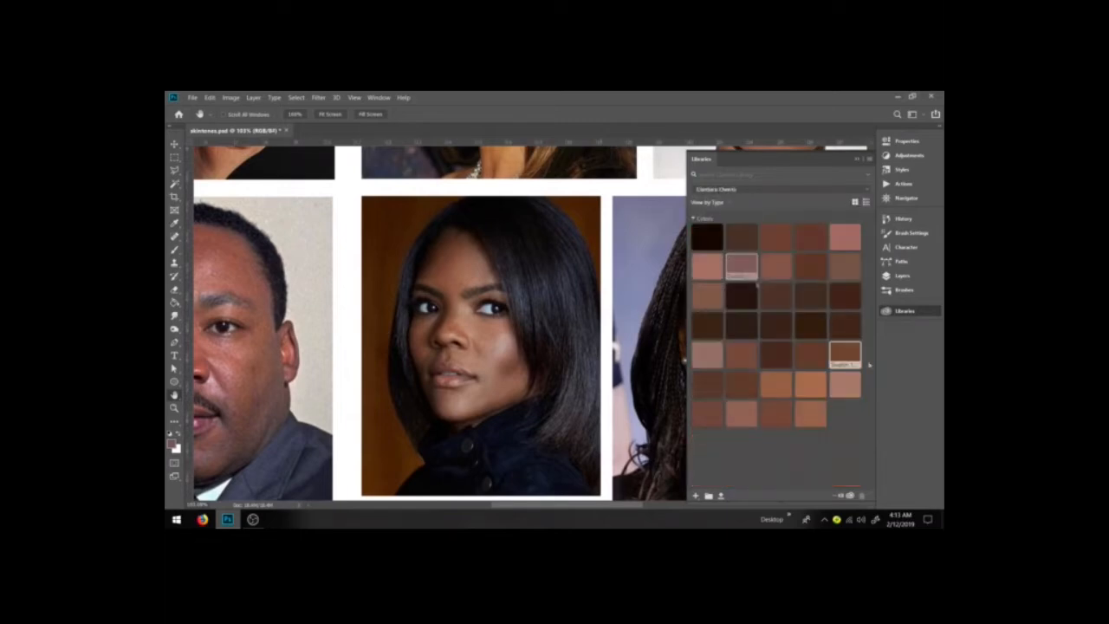
key("i")
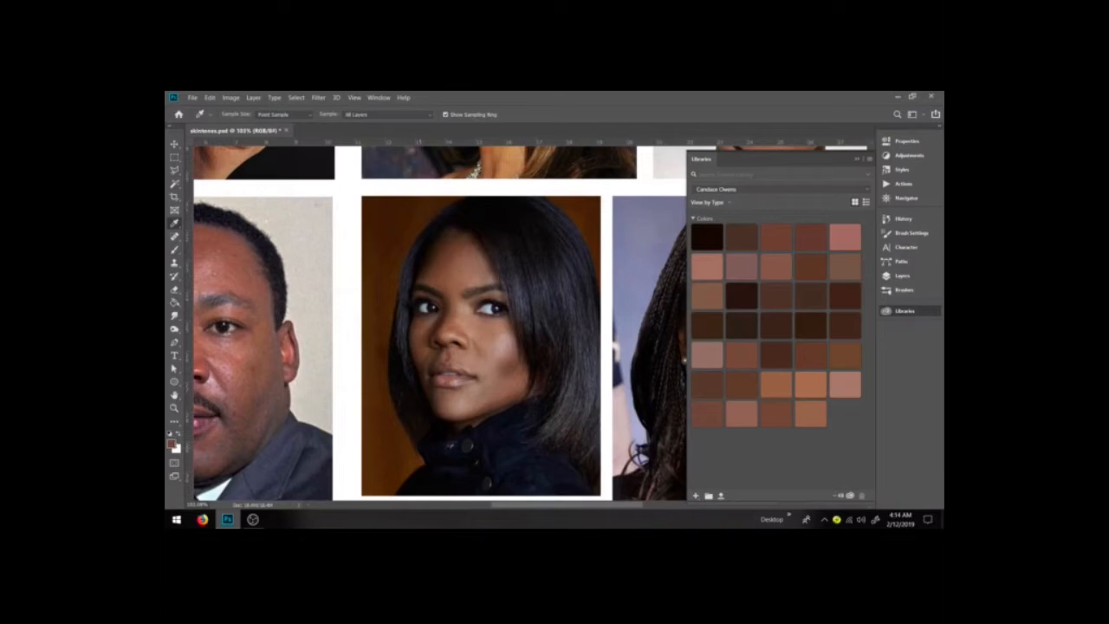
left_click(173, 444)
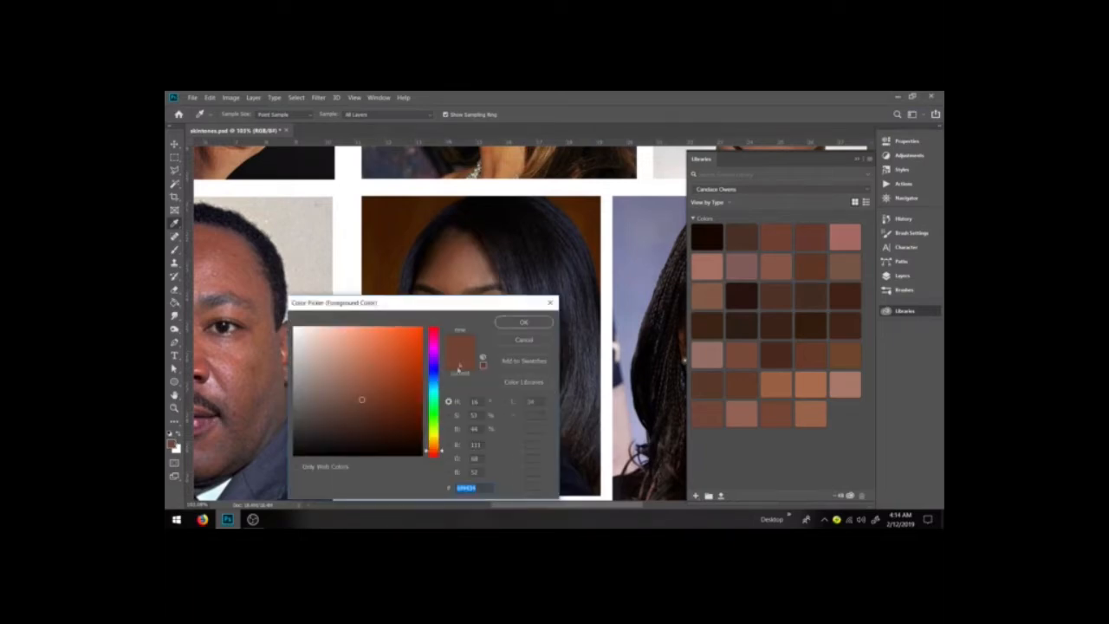
left_click(522, 359)
left_click(658, 231)
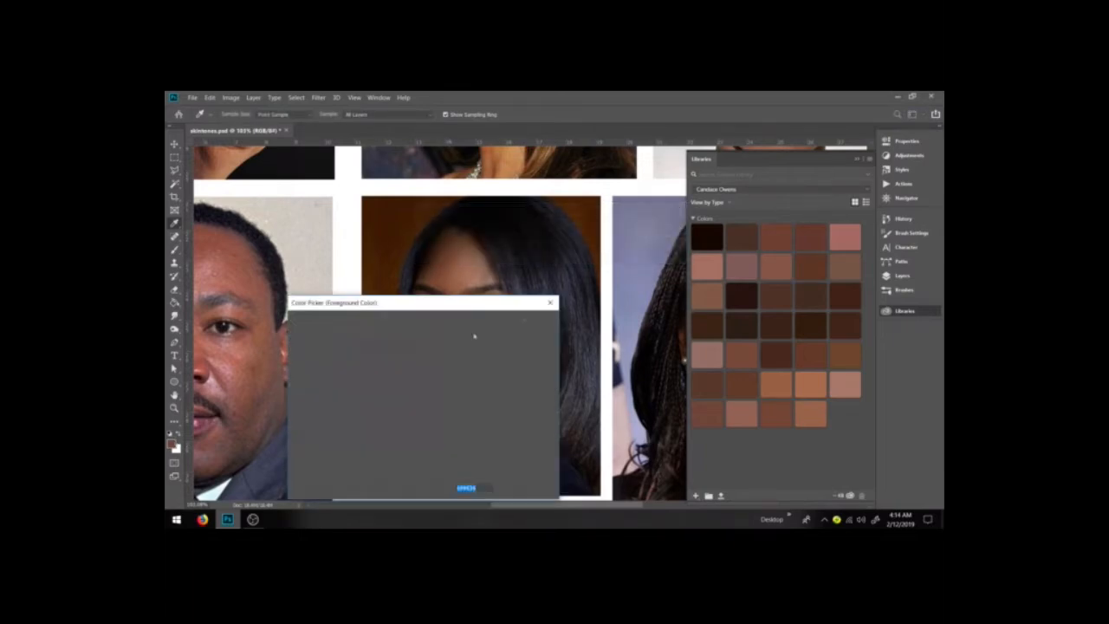
Sample a light tan skin highlight from the portrait and add it as a swatch to the Candace Owens library.
left_click_drag(510, 313, 536, 372)
left_click(508, 341)
left_click(512, 346)
left_click(558, 423)
left_click(660, 239)
Add the dark brown with RGB 78, 51, 40 to the Candace Owens library twice and close the Color Picker.
left_click_drag(460, 311, 620, 364)
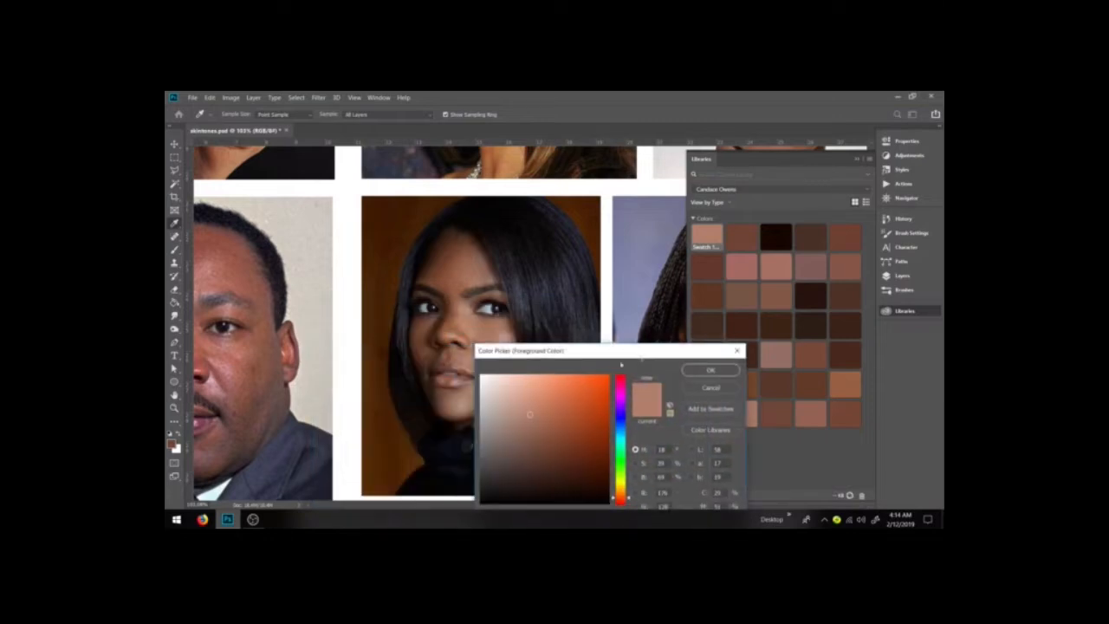
left_click(710, 408)
left_click(660, 232)
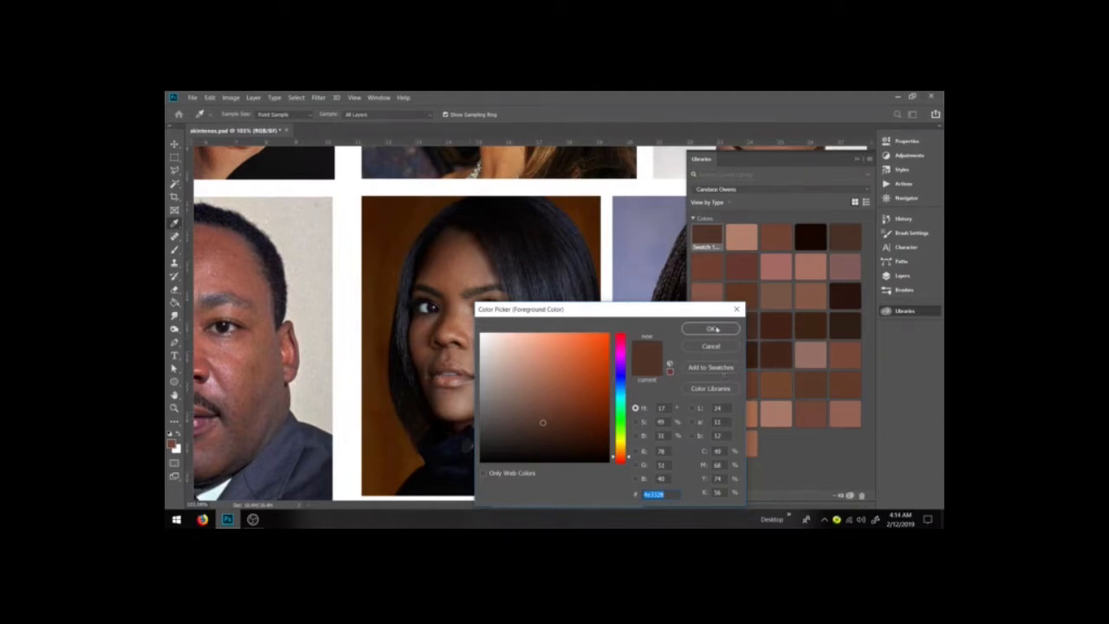
left_click(710, 367)
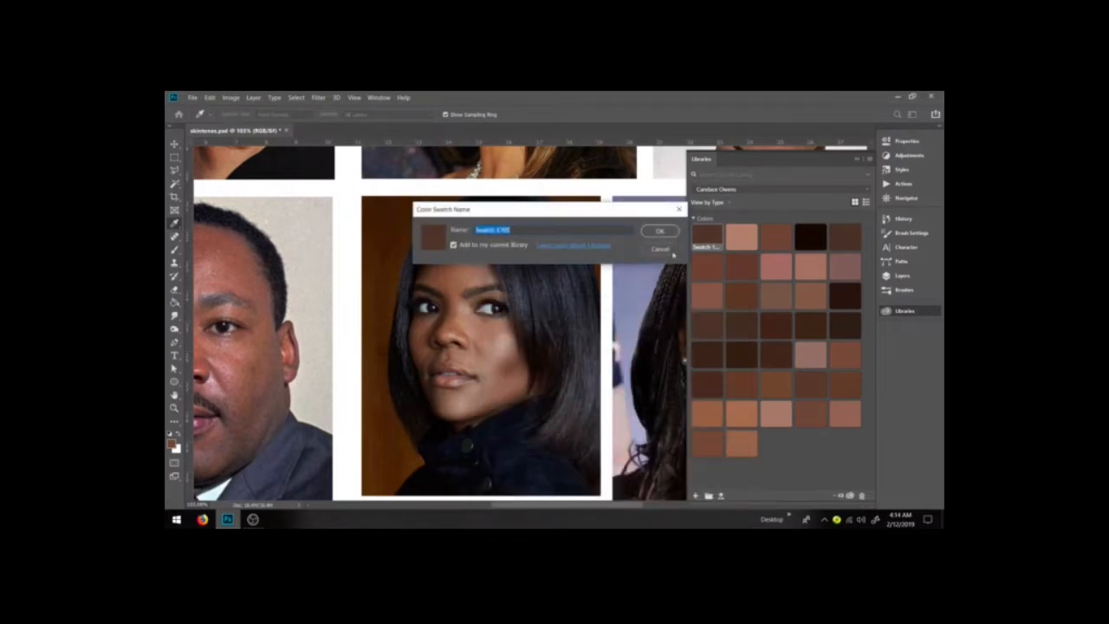
left_click(663, 232)
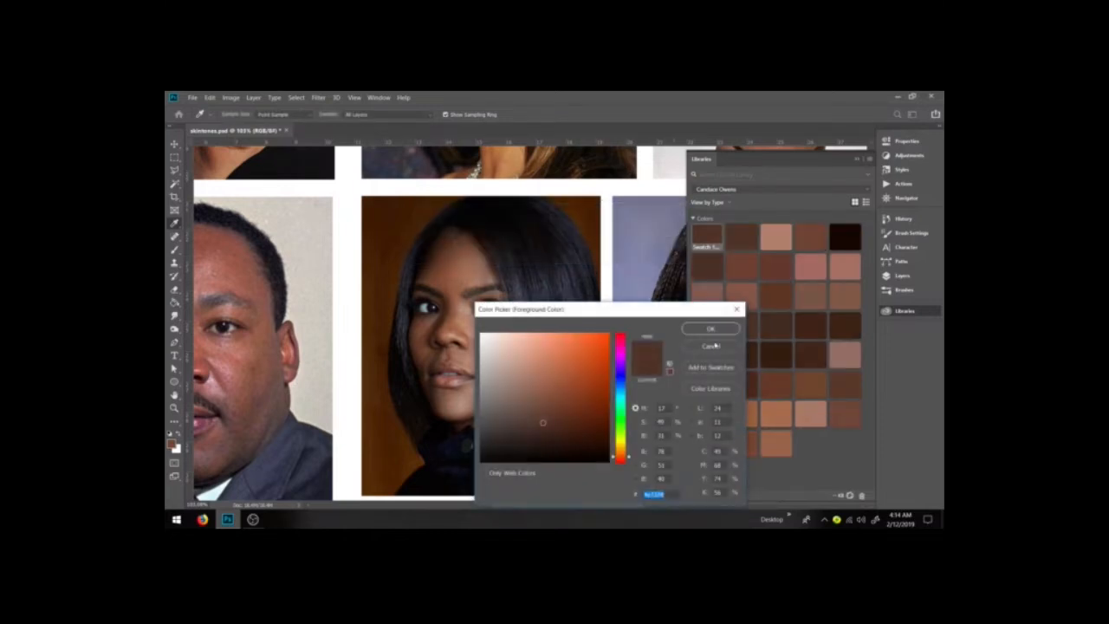
left_click(716, 348)
Go to the next portrait, the woman with braids and a pearl necklace, and switch to the Mia Love library.
key("space")
left_click_drag(596, 364, 335, 340)
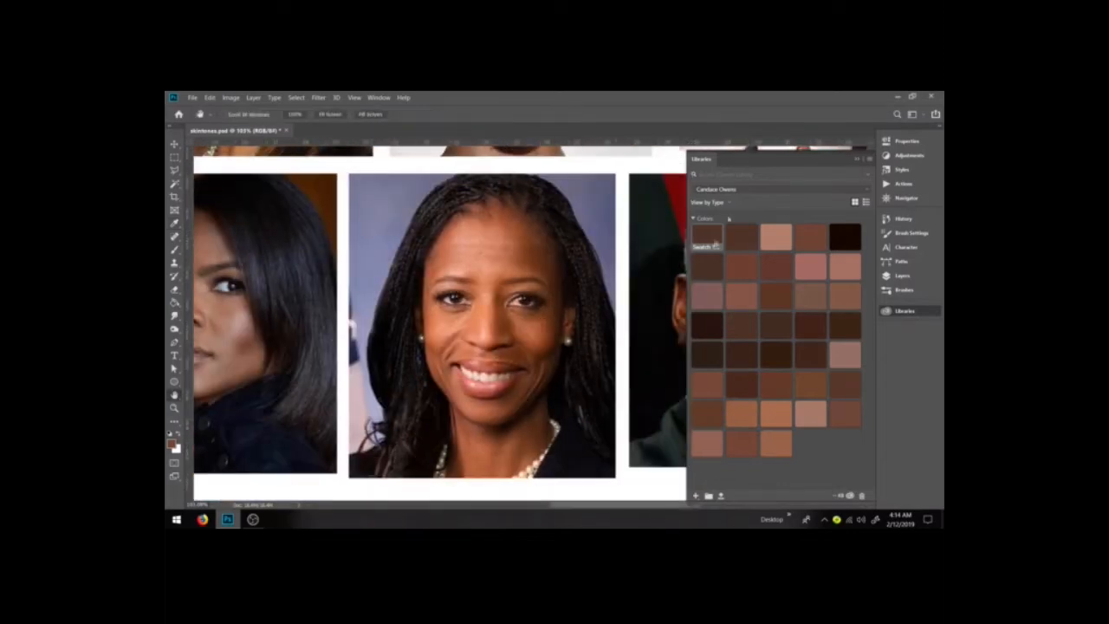
left_click(731, 190)
scroll(734, 346, "down", 5)
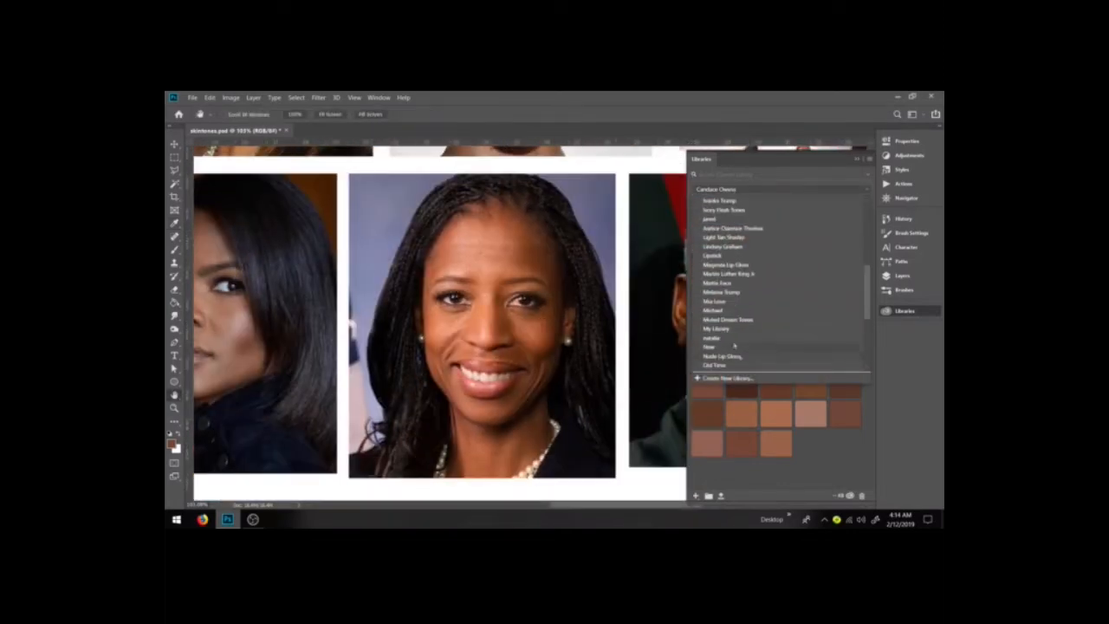
left_click(716, 301)
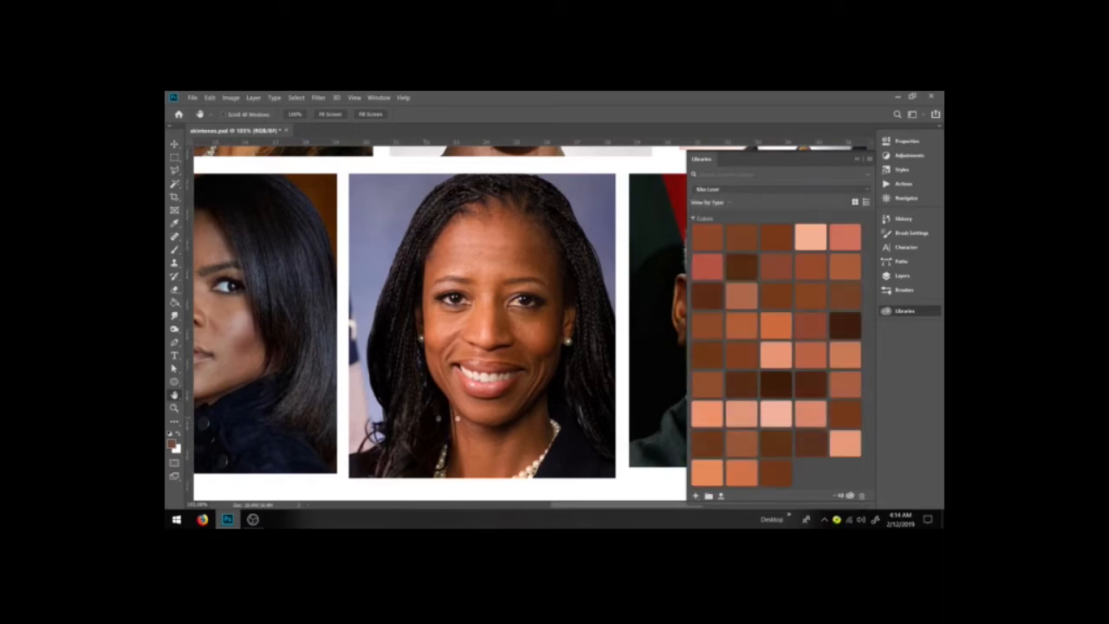
Sample an orange-brown from the woman's cheek and add it as a swatch to the Mia Love library.
key("i")
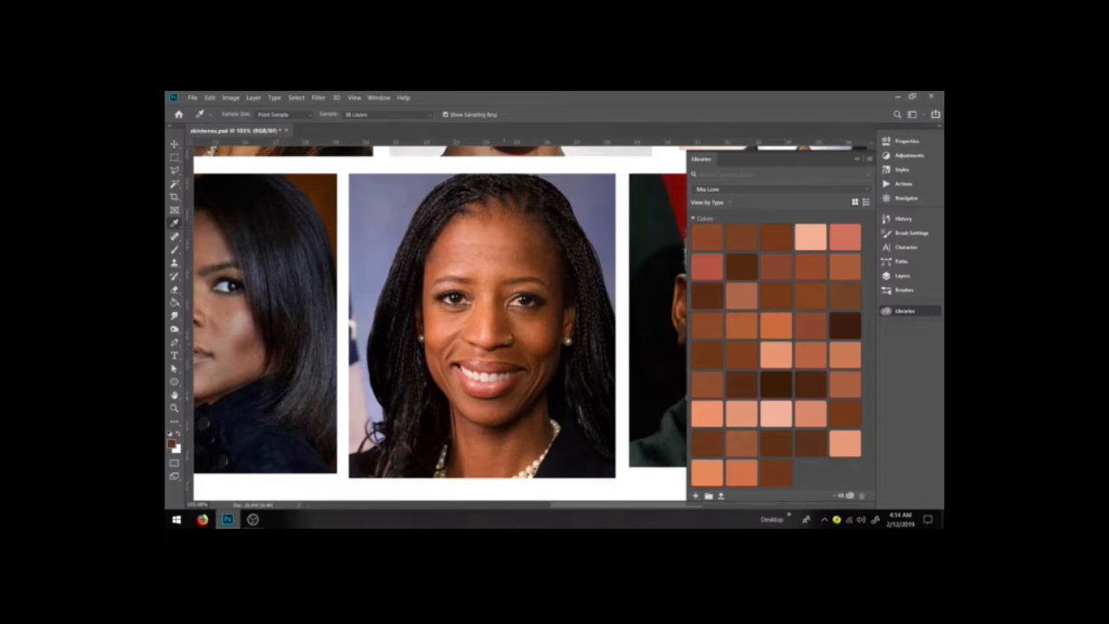
left_click(528, 324)
left_click(173, 443)
left_click(710, 367)
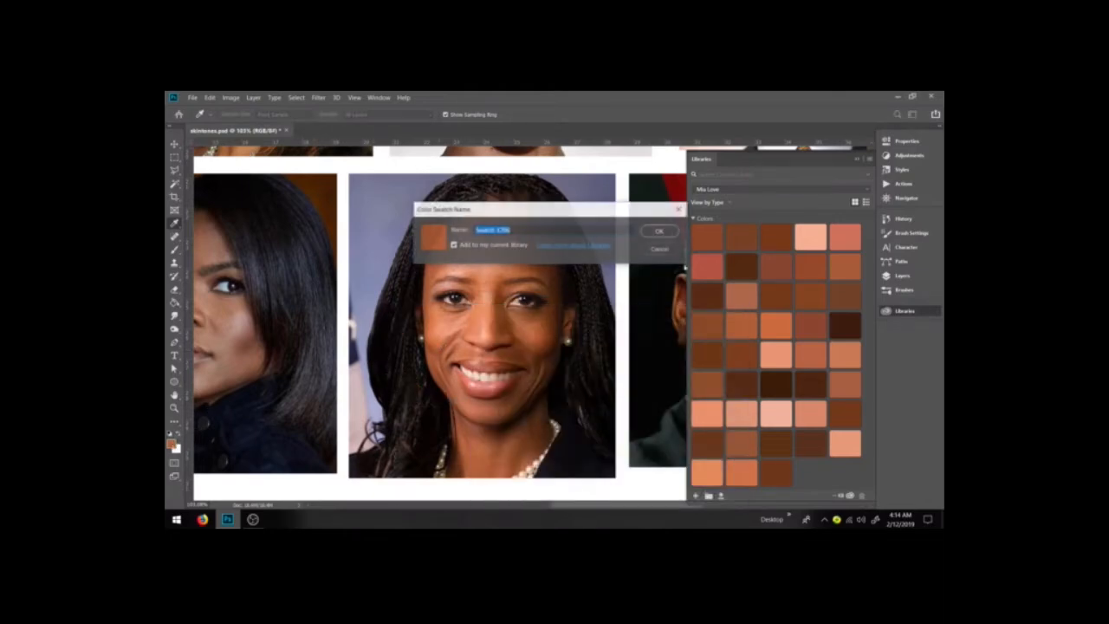
left_click(656, 227)
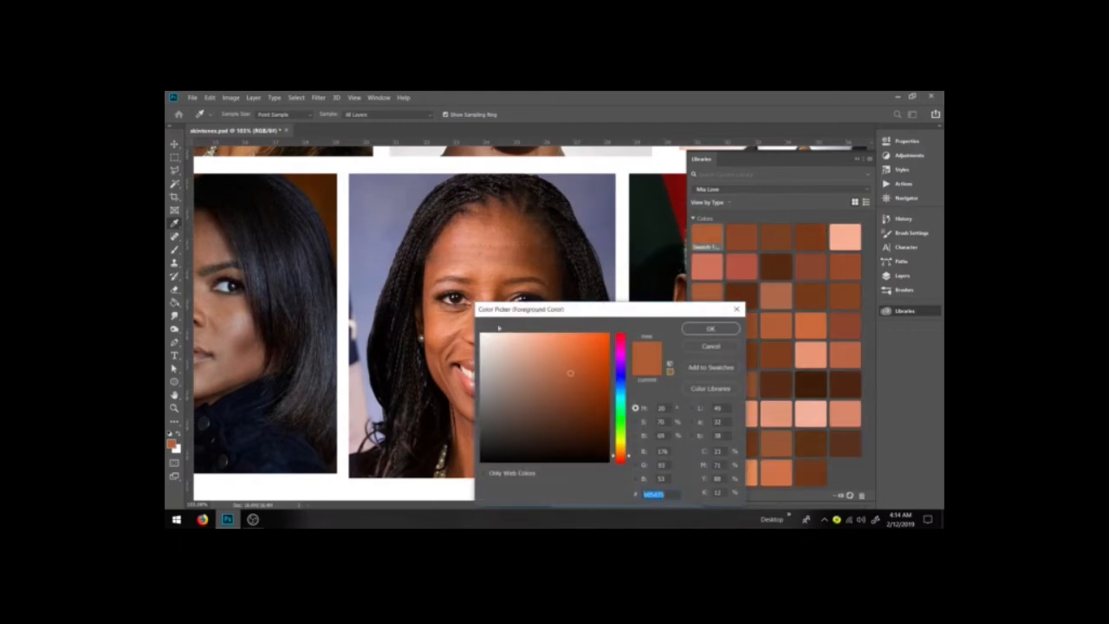
left_click(710, 347)
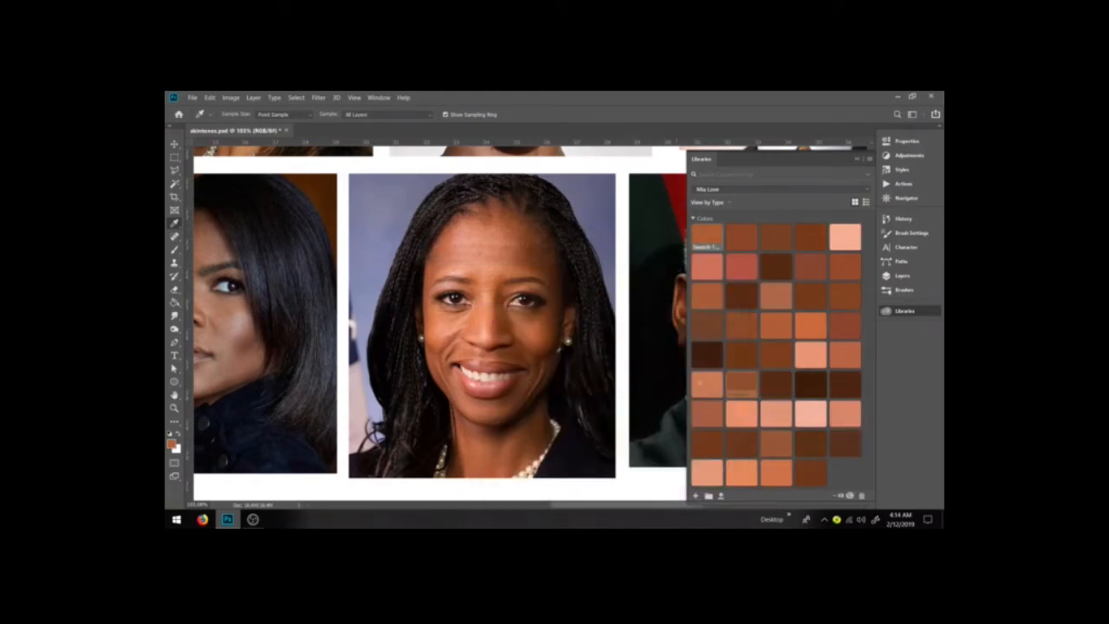
Go to the next portrait, the grey-haired man before the red backdrop, and switch to the Justice Clarence Thomas library.
key("h")
left_click_drag(547, 355, 303, 354)
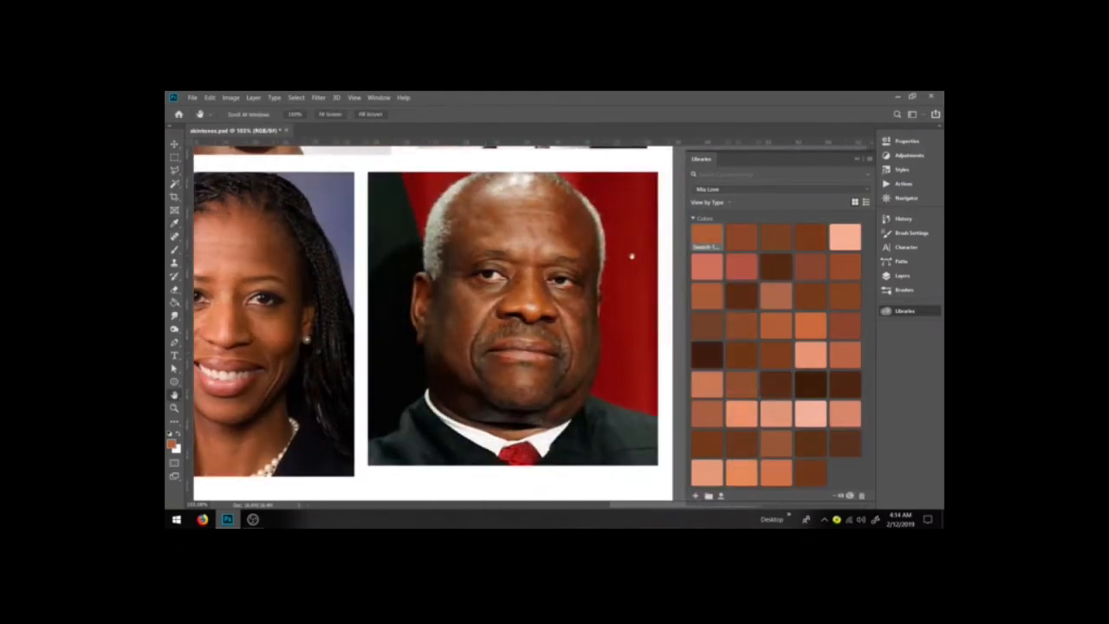
left_click(736, 191)
scroll(749, 316, "down", 3)
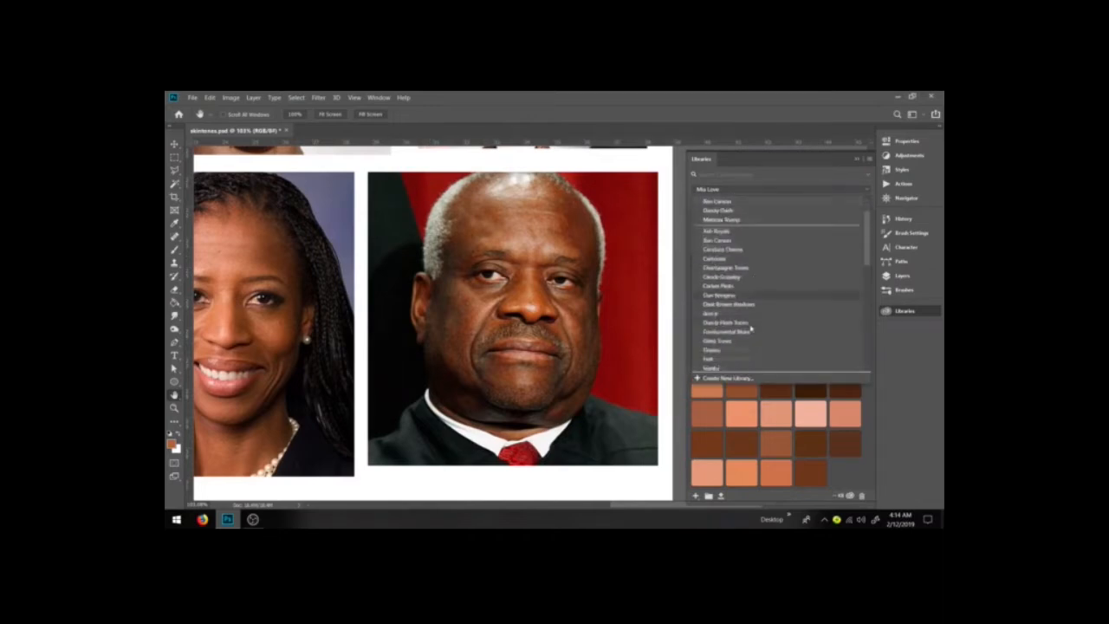
left_click(736, 330)
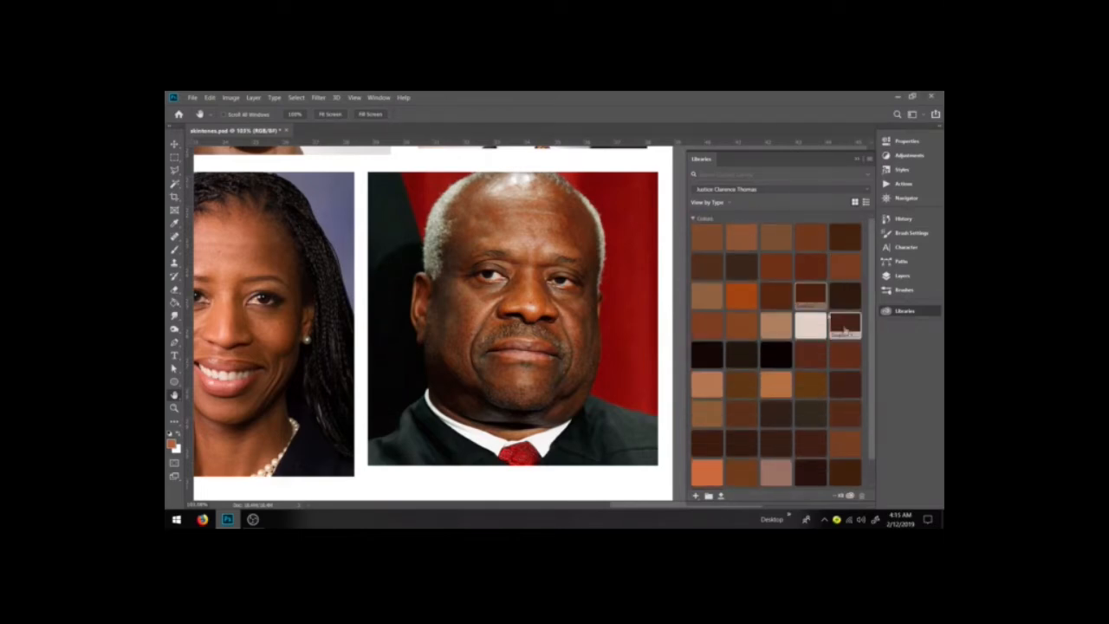
Delete the fourth swatch in the third row, a dark red-brown, from the Justice Clarence Thomas library.
right_click(812, 293)
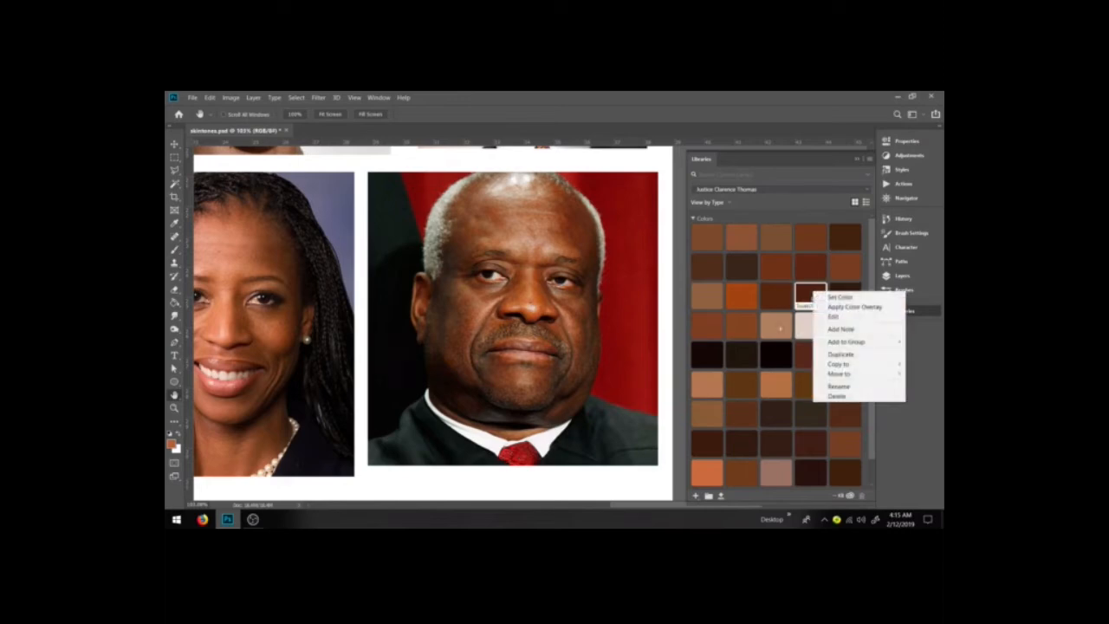
left_click(835, 392)
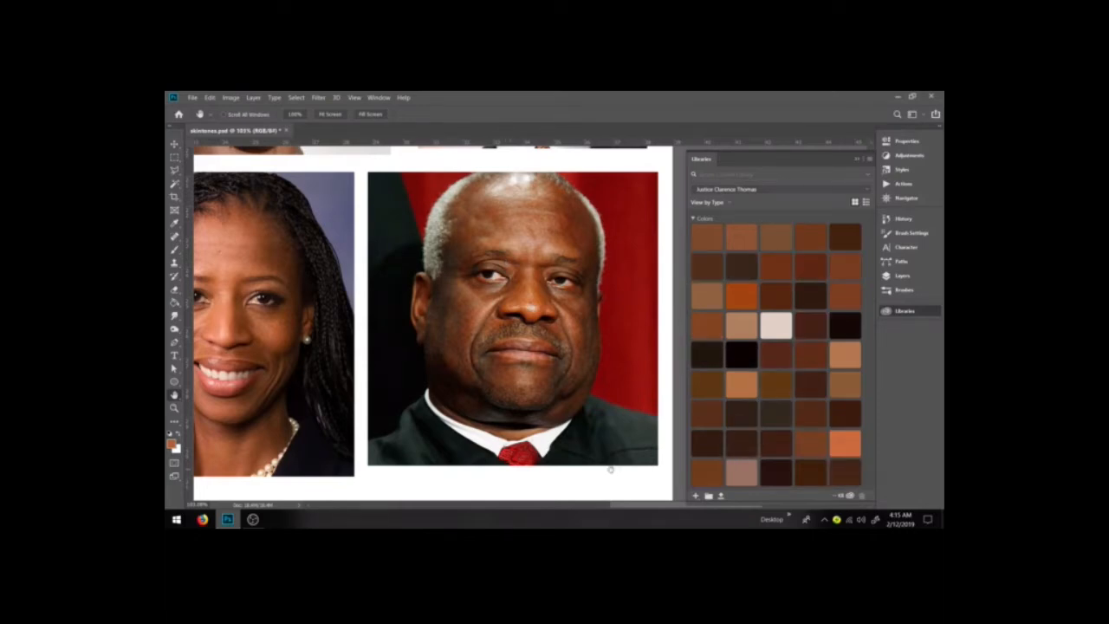
scroll(620, 484, "down", 3)
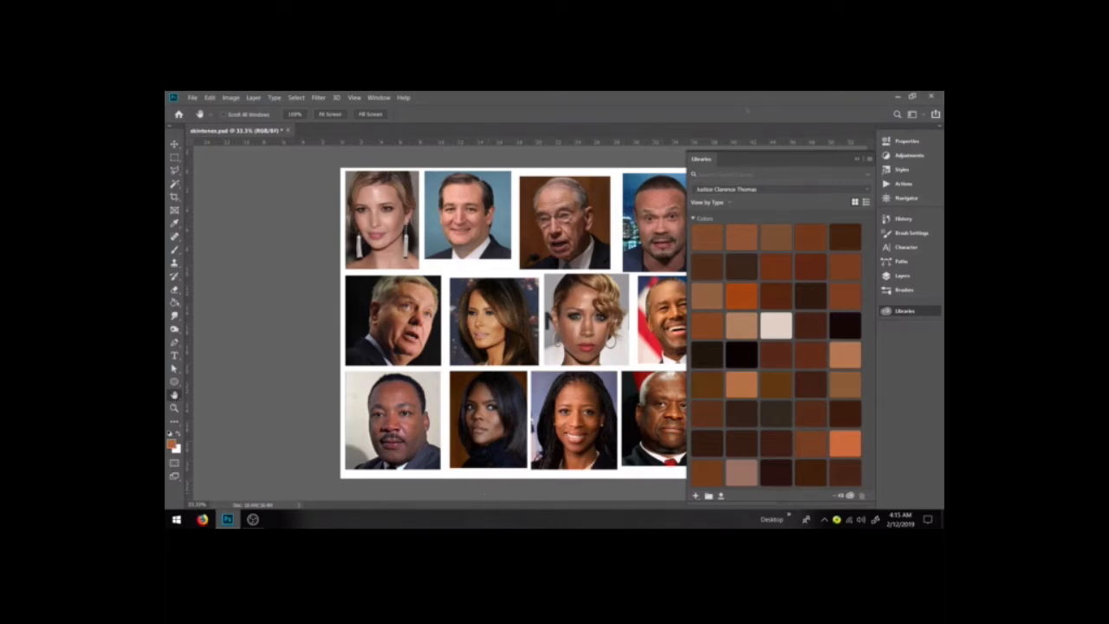
Narrow the swatch display to uncover the rightmost portraits and review the Justice Clarence Thomas swatches down to the last row.
left_click_drag(688, 159, 725, 162)
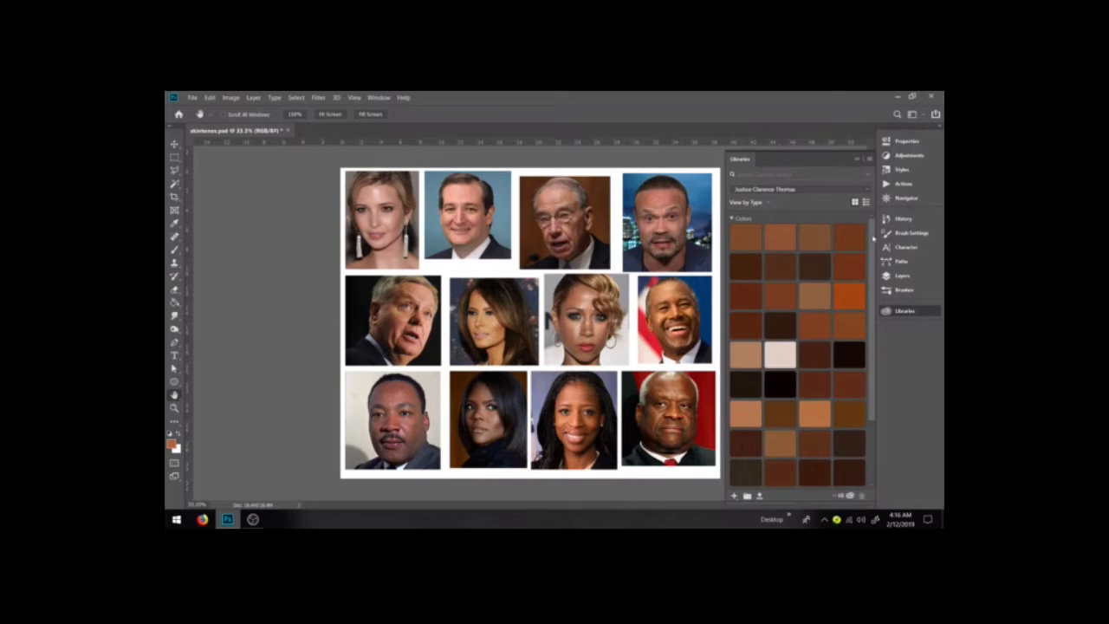
left_click_drag(872, 237, 879, 304)
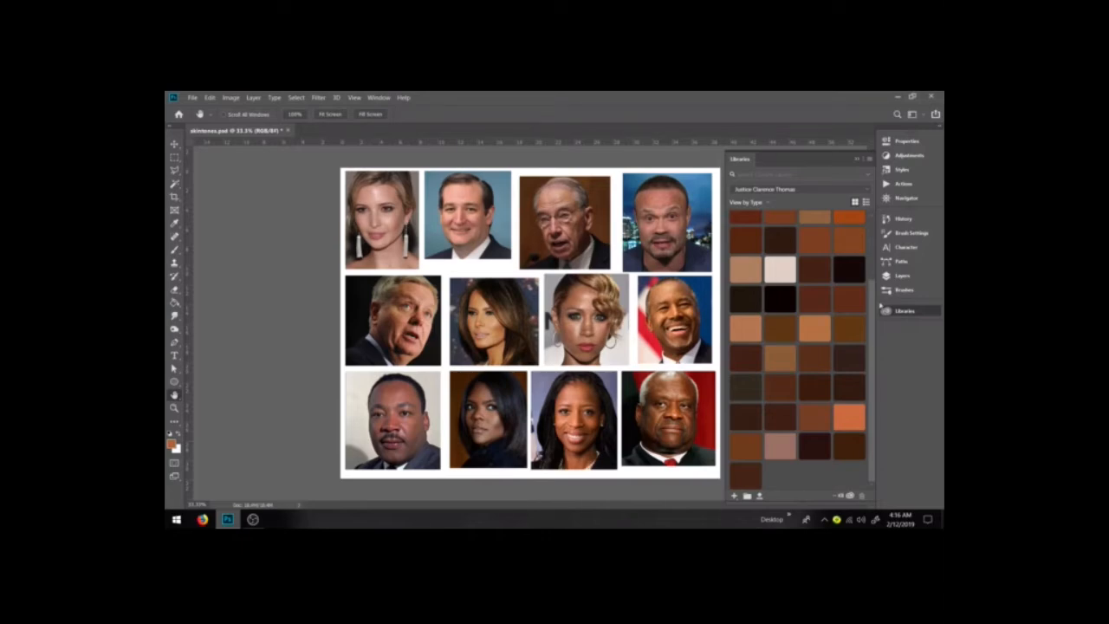
left_click_drag(872, 358, 870, 388)
Browse the list of saved libraries and show the Lipstick swatches.
left_click(755, 192)
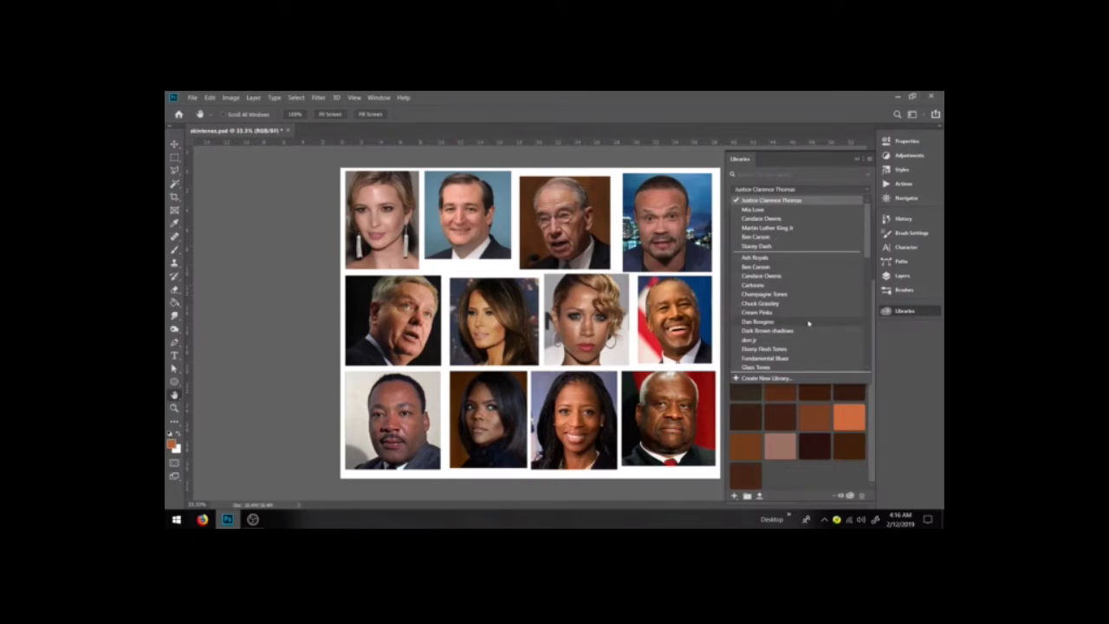
scroll(808, 323, "down", 3)
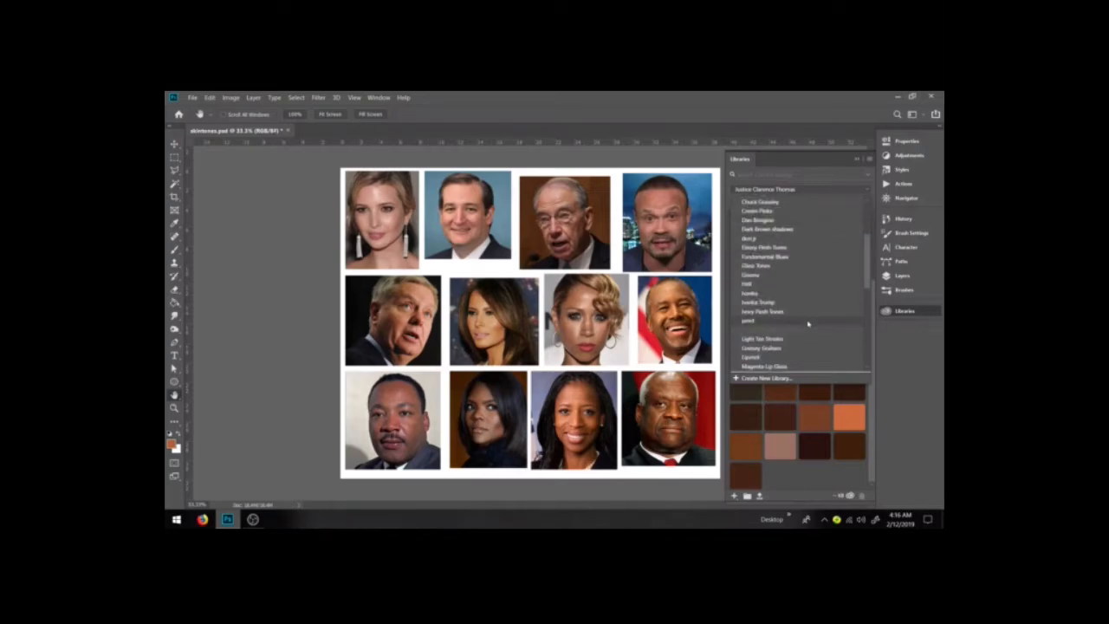
scroll(793, 316, "down", 2)
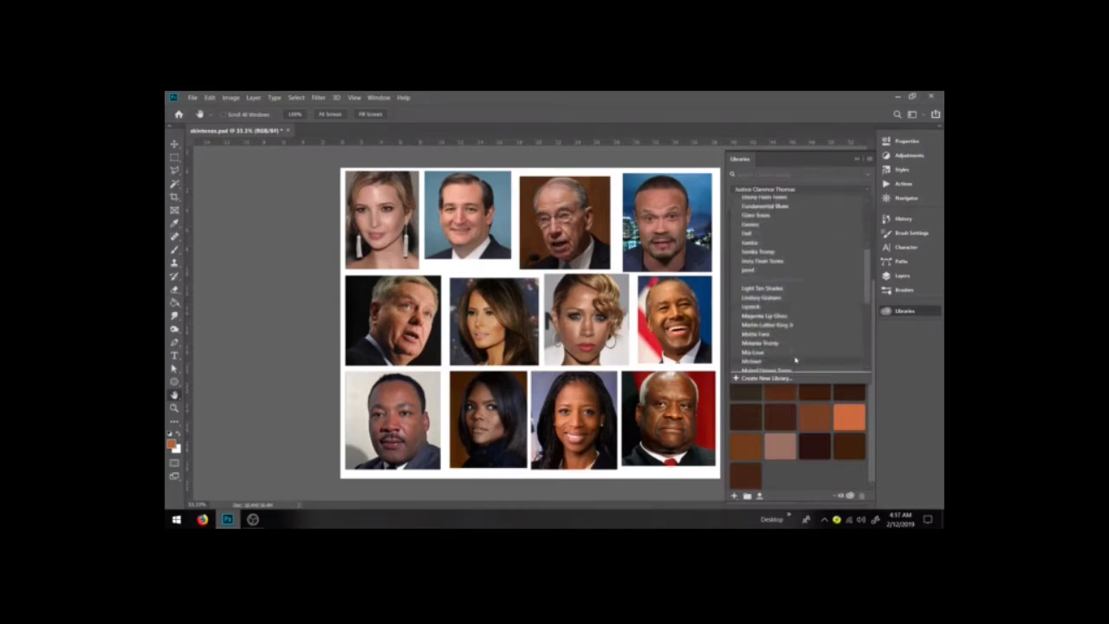
scroll(771, 312, "down", 2)
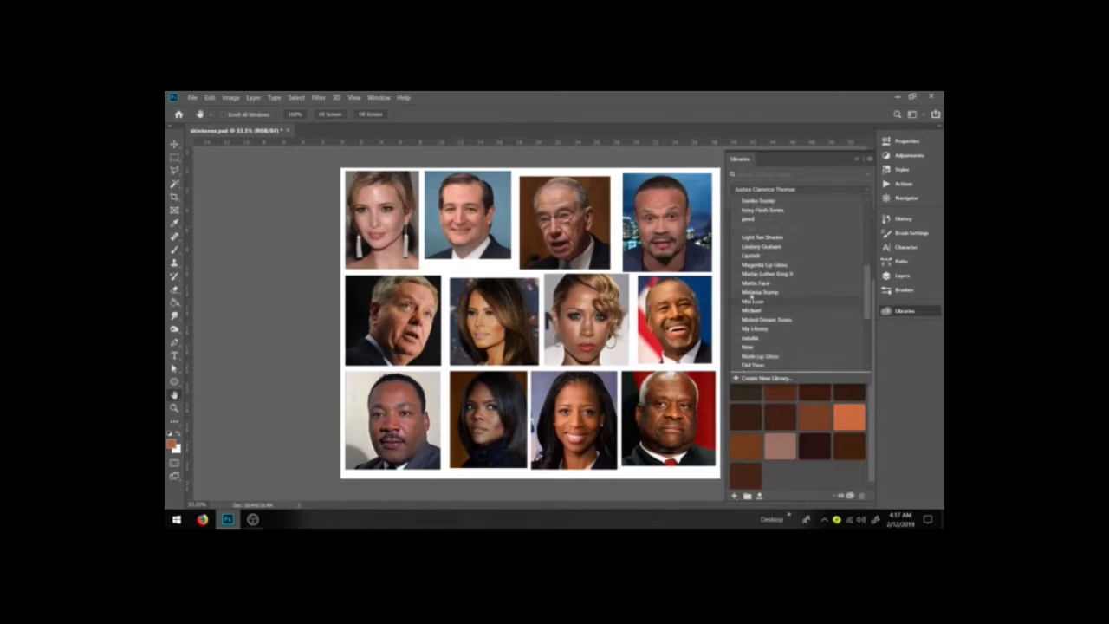
left_click(757, 256)
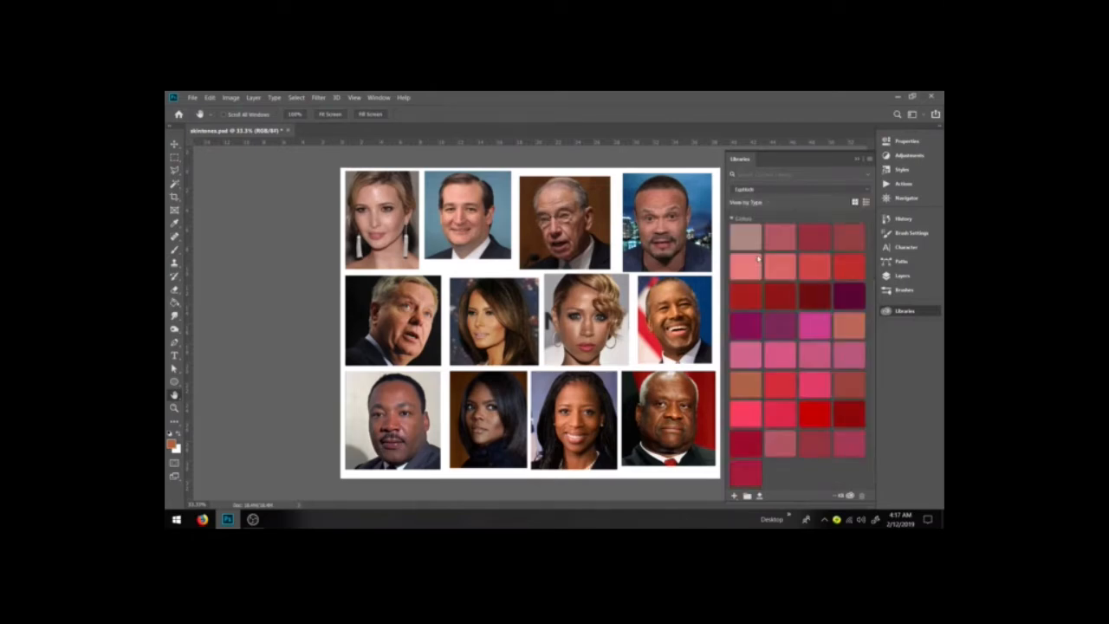
Review the swatches of the Ebony Flesh Tones library, followed by those of the Ivory Flesh Tones library.
left_click(782, 190)
scroll(784, 299, "down", 2)
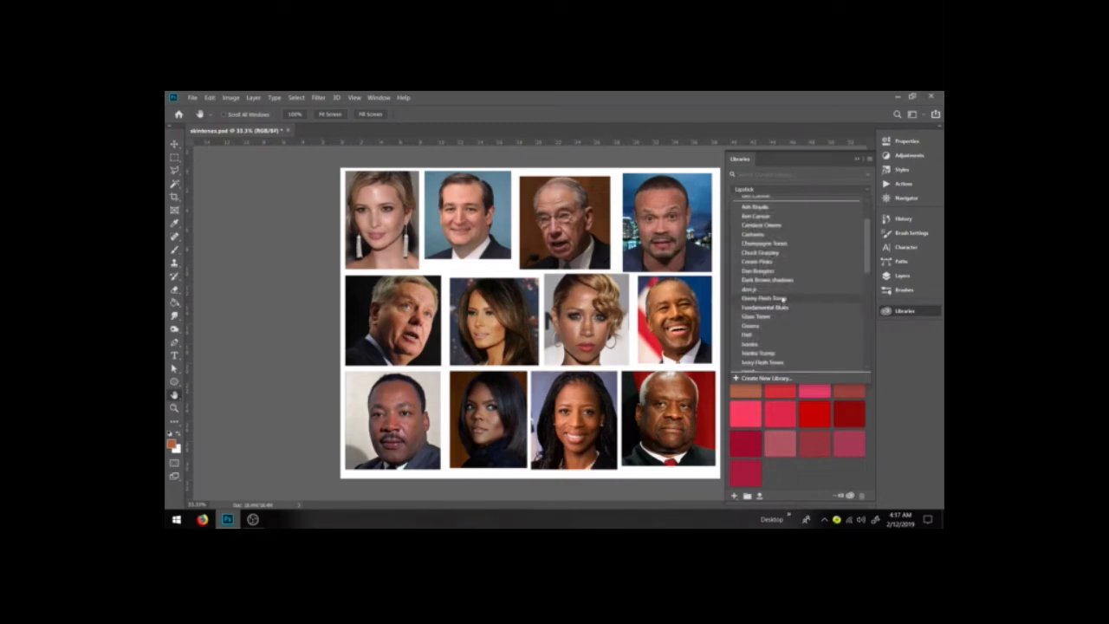
left_click(765, 298)
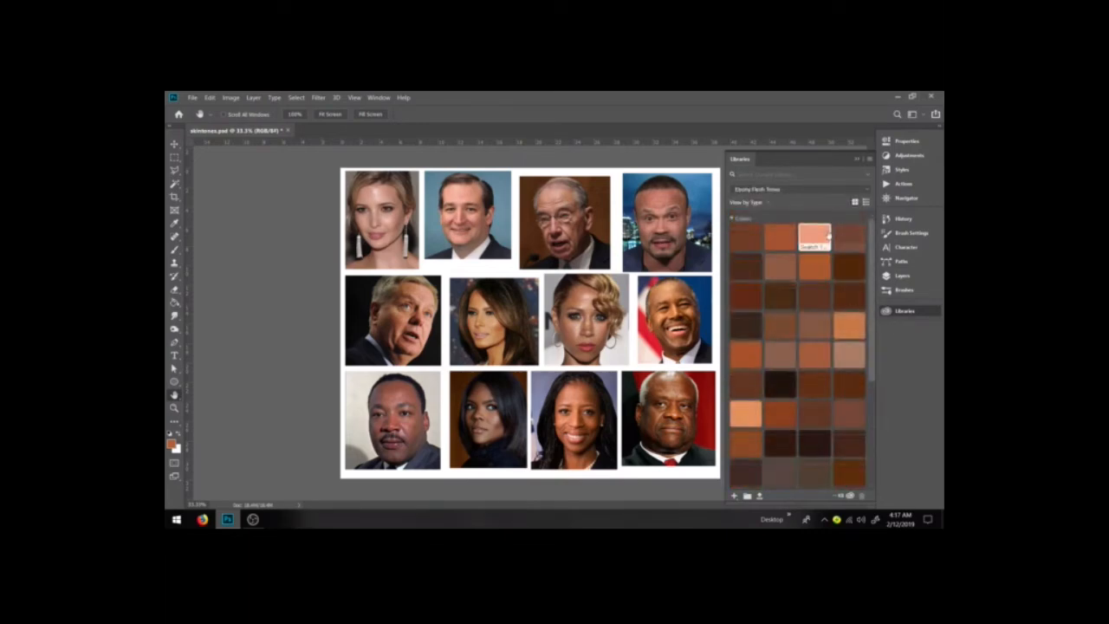
left_click(802, 192)
scroll(810, 272, "down", 2)
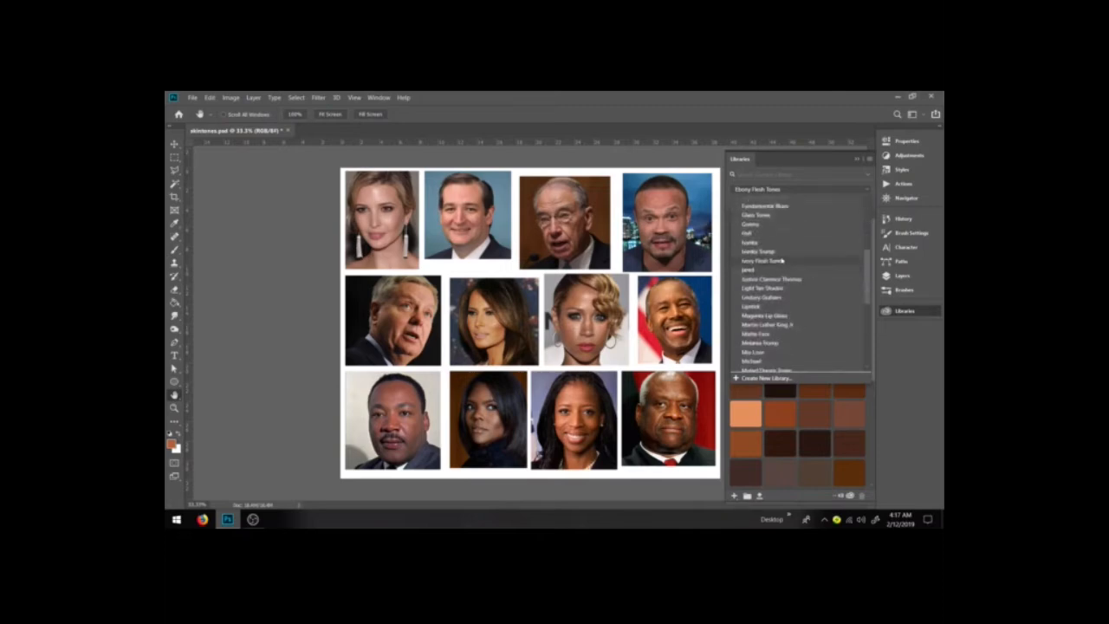
left_click(809, 261)
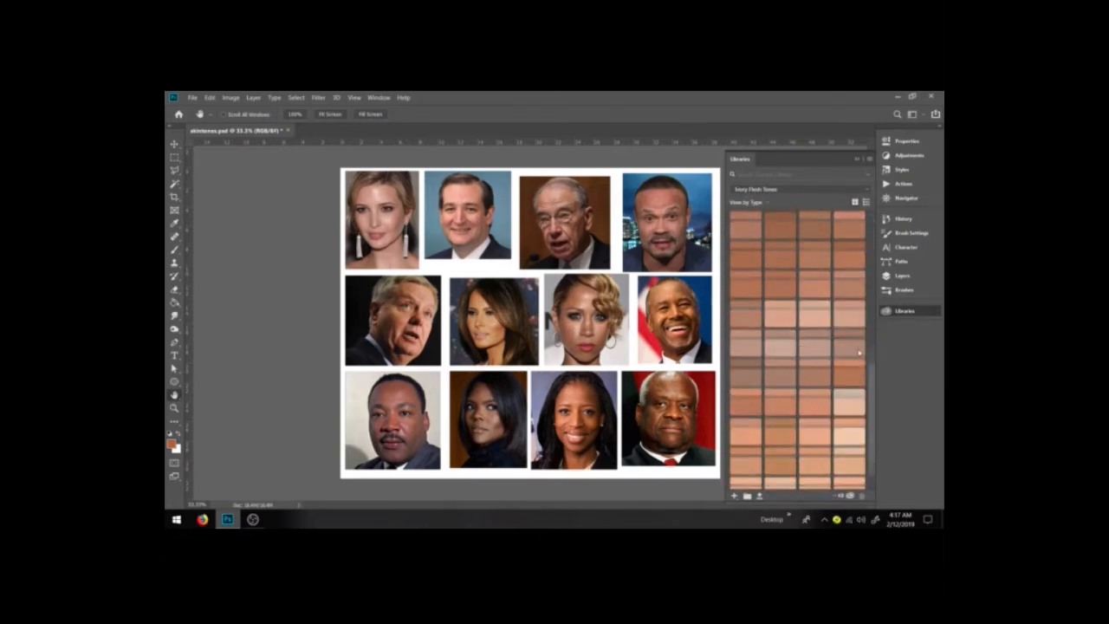
Review the swatches of the Peachy library, followed by those of the Magenta Lip Gloss library.
left_click(805, 196)
scroll(786, 329, "down", 5)
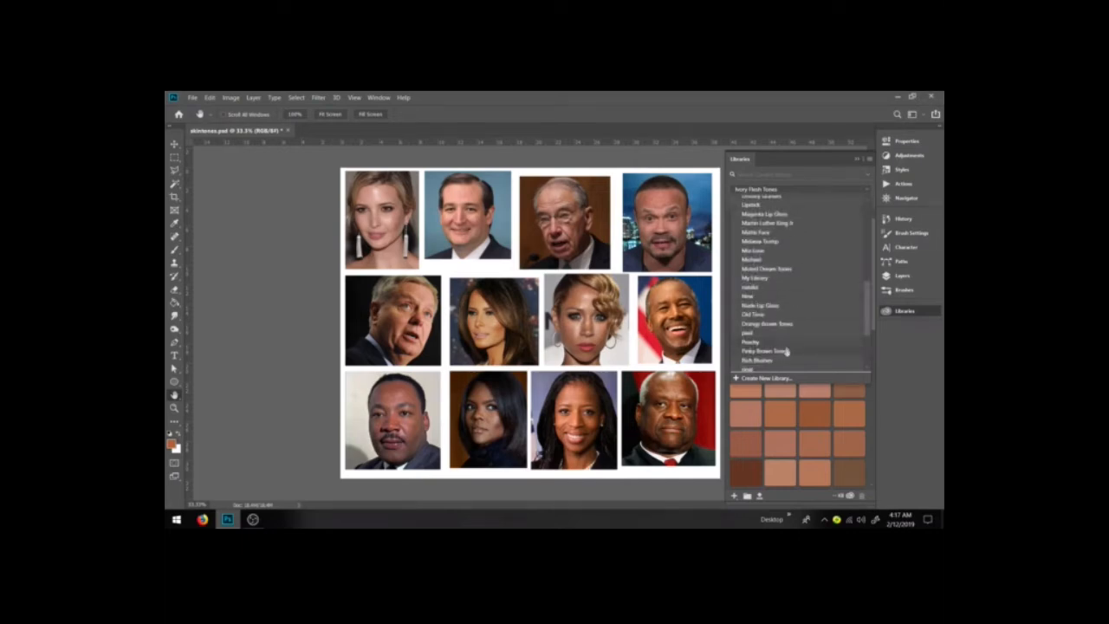
left_click(780, 342)
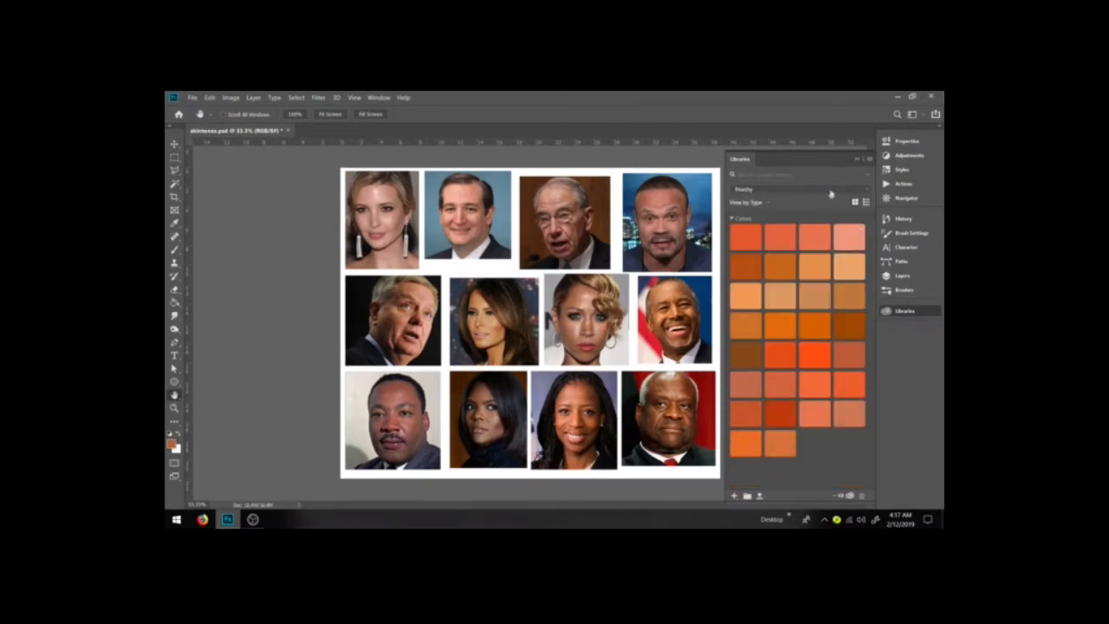
left_click(857, 192)
scroll(786, 304, "down", 5)
scroll(785, 299, "up", 2)
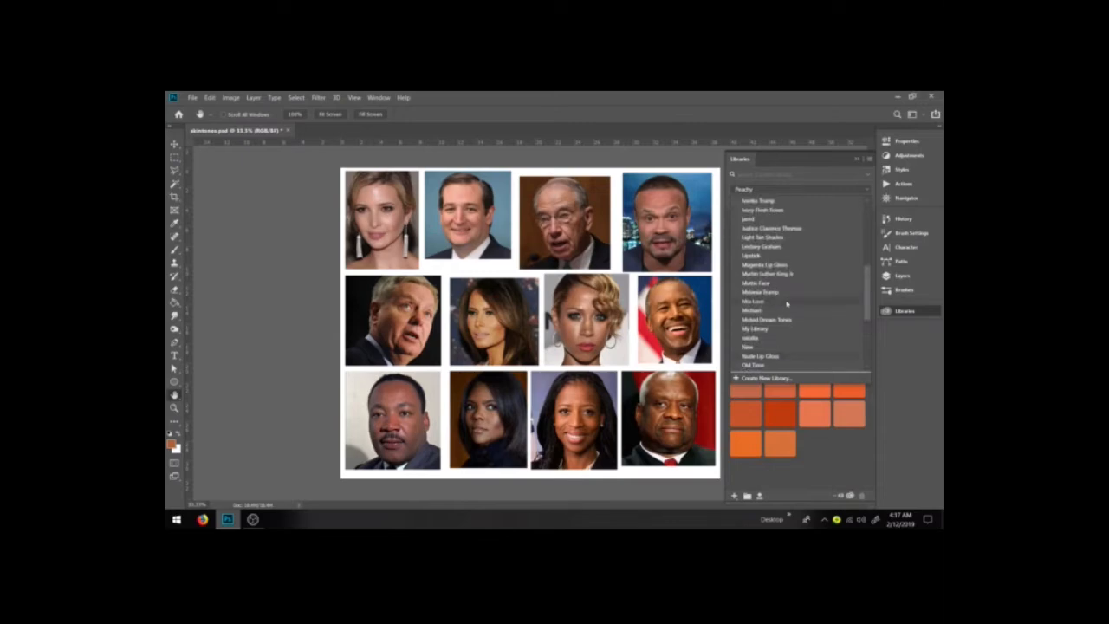
left_click(780, 265)
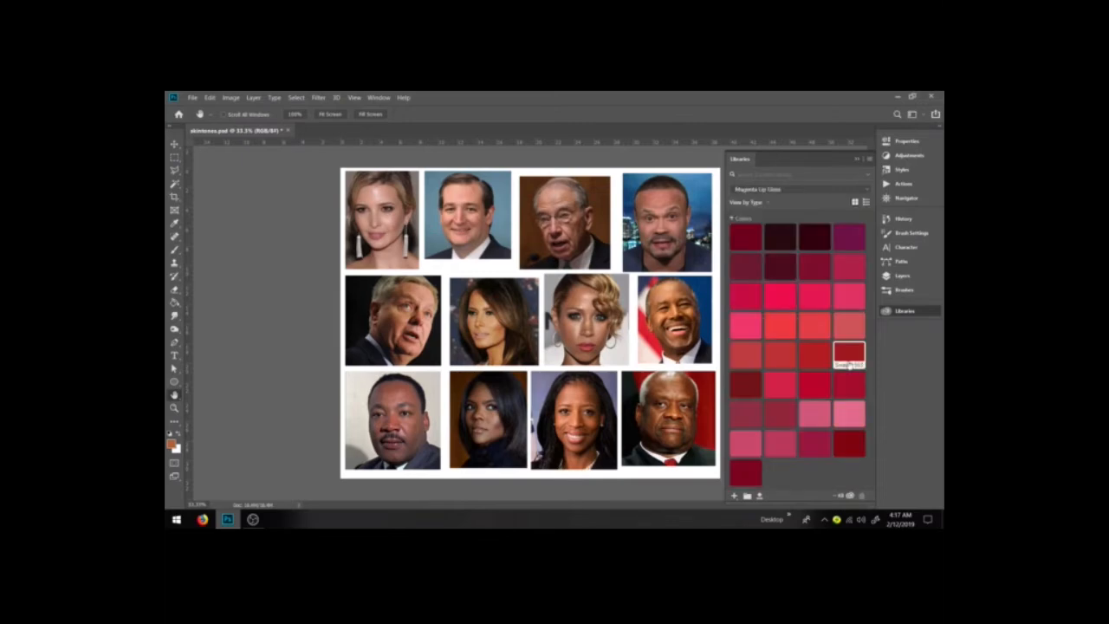
Switch to the Nude Lip Gloss library to view its swatches.
left_click(857, 192)
scroll(817, 329, "down", 5)
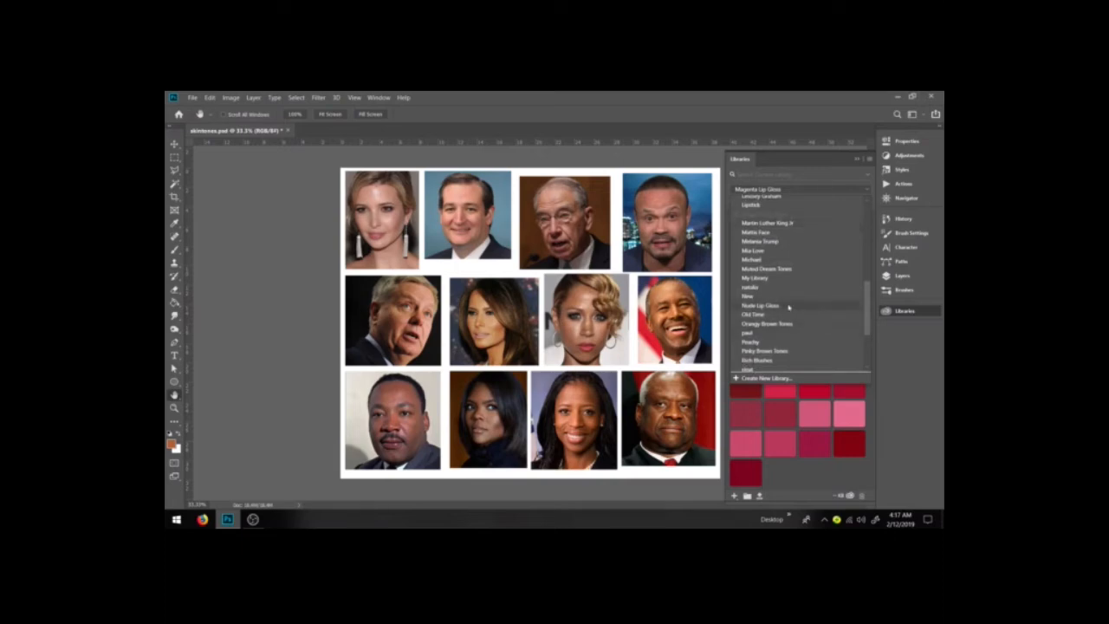
left_click(819, 305)
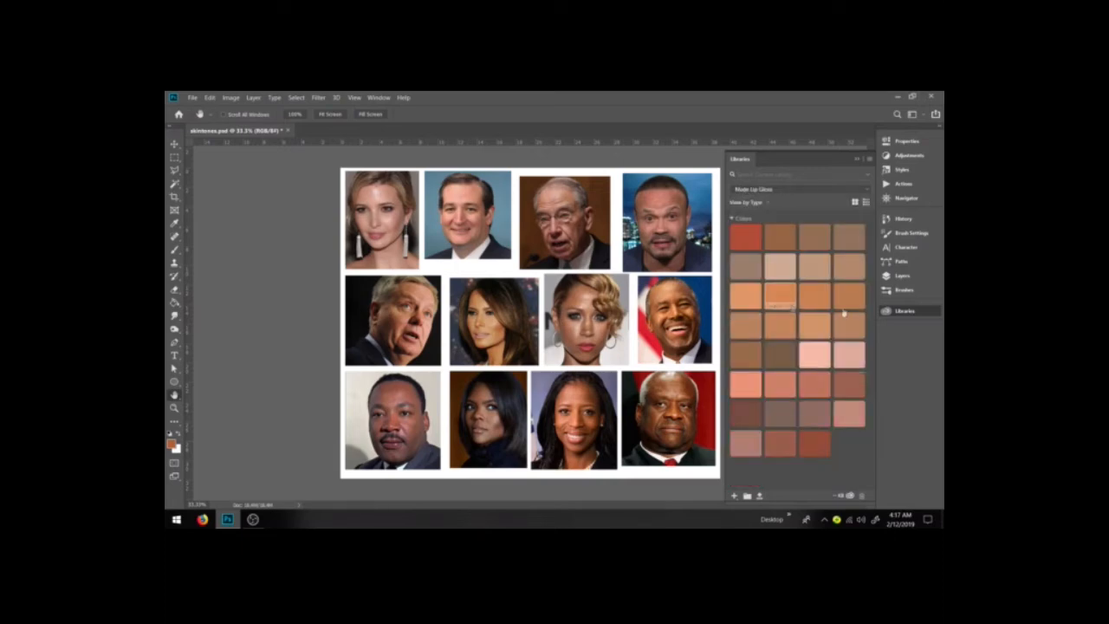
Switch to the Lindsey Graham library and look over its skin-tone swatches.
left_click(831, 190)
scroll(814, 307, "down", 3)
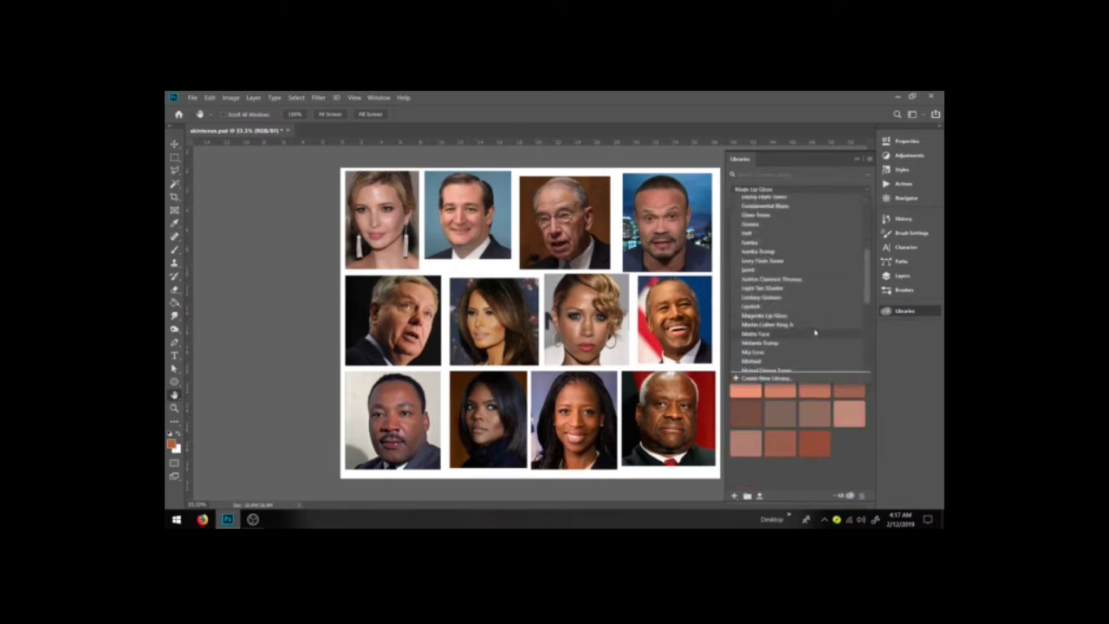
scroll(786, 344, "down", 2)
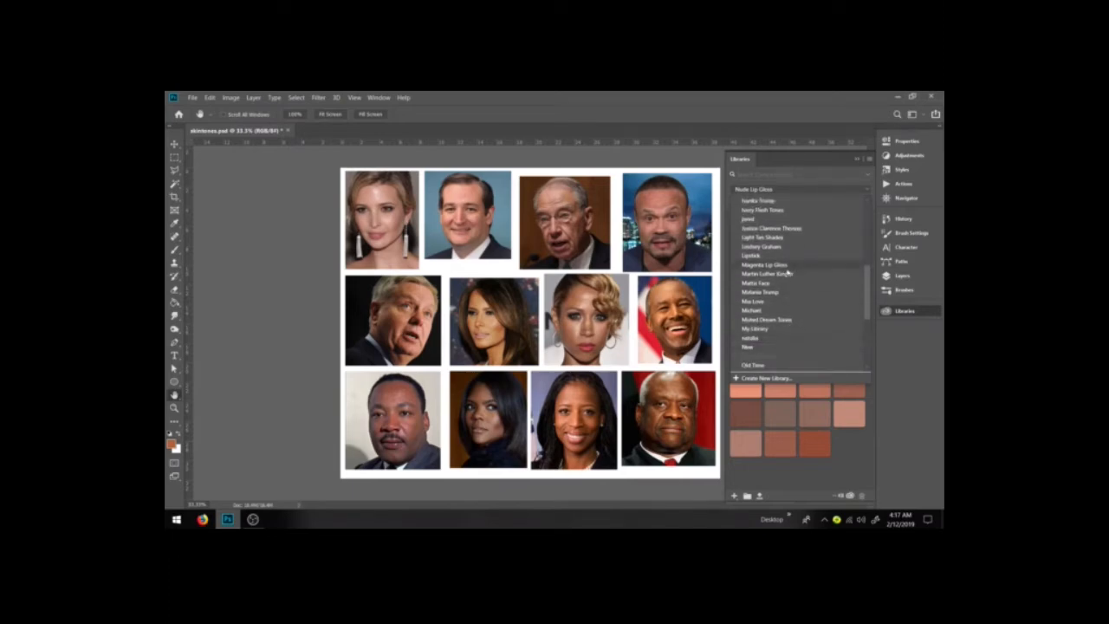
left_click(784, 247)
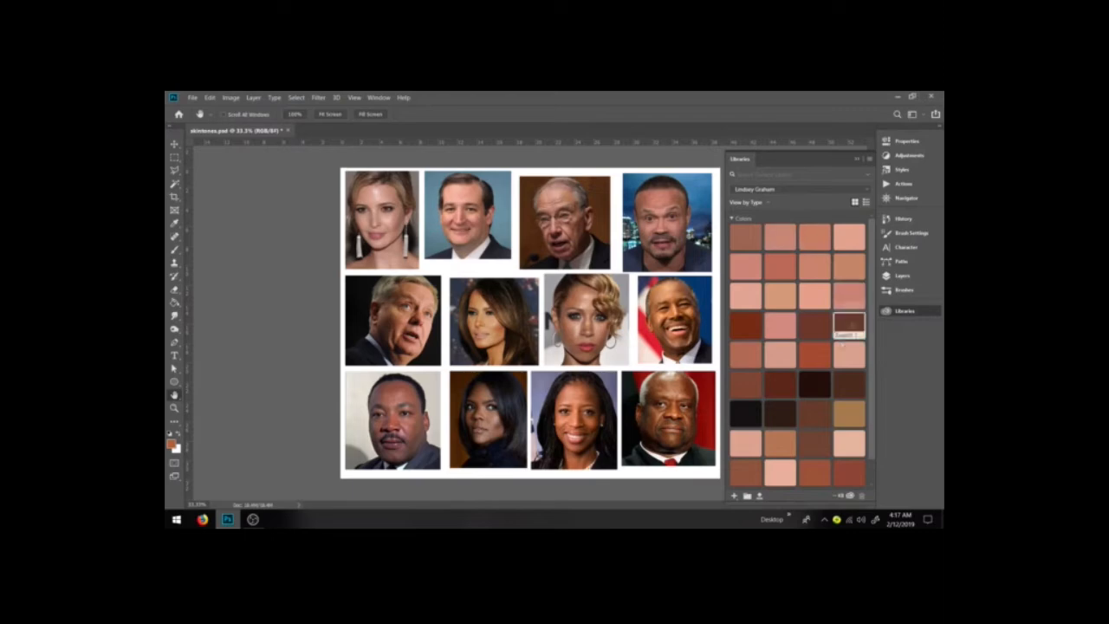
scroll(780, 286, "down", 1)
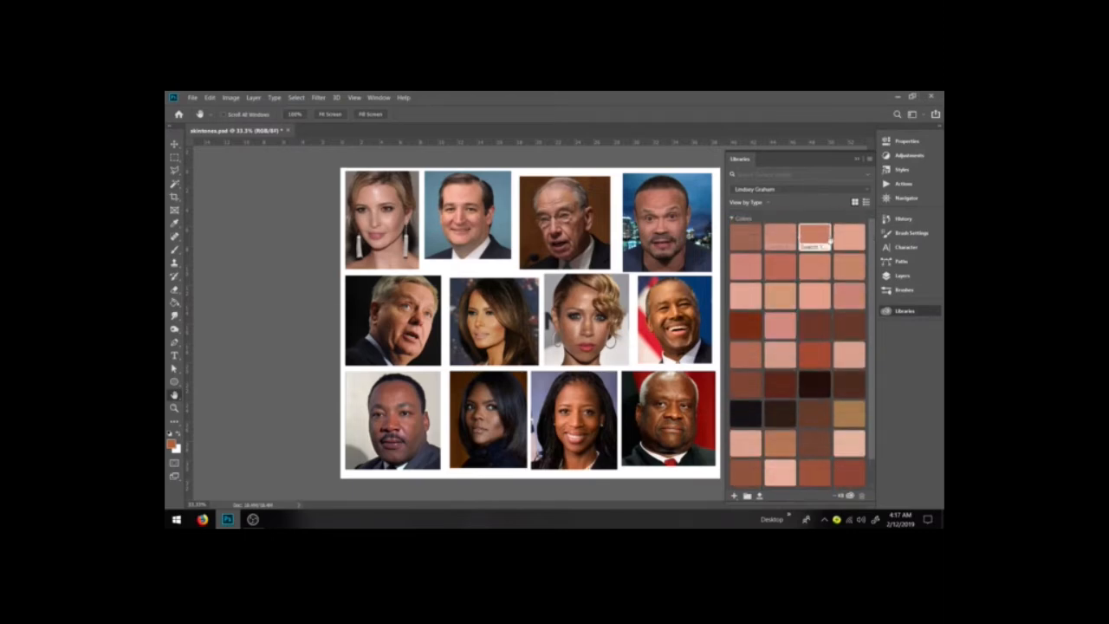
Switch to the Martin Luther King Jr library and examine its swatches from the first row to the last.
left_click(782, 191)
scroll(816, 317, "down", 5)
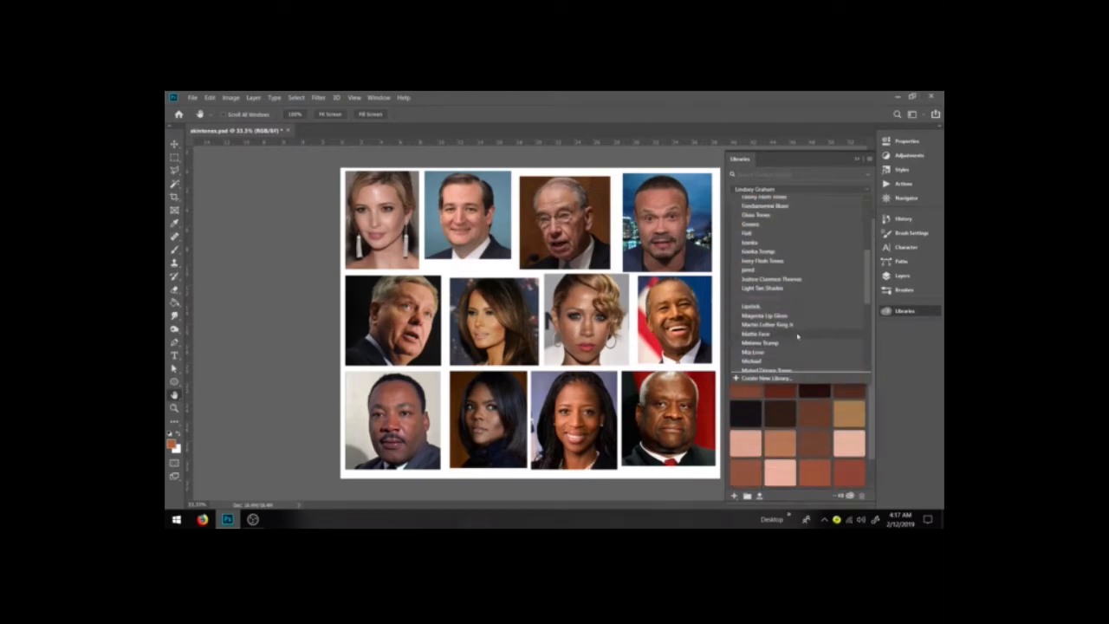
left_click(794, 326)
scroll(867, 377, "down", 3)
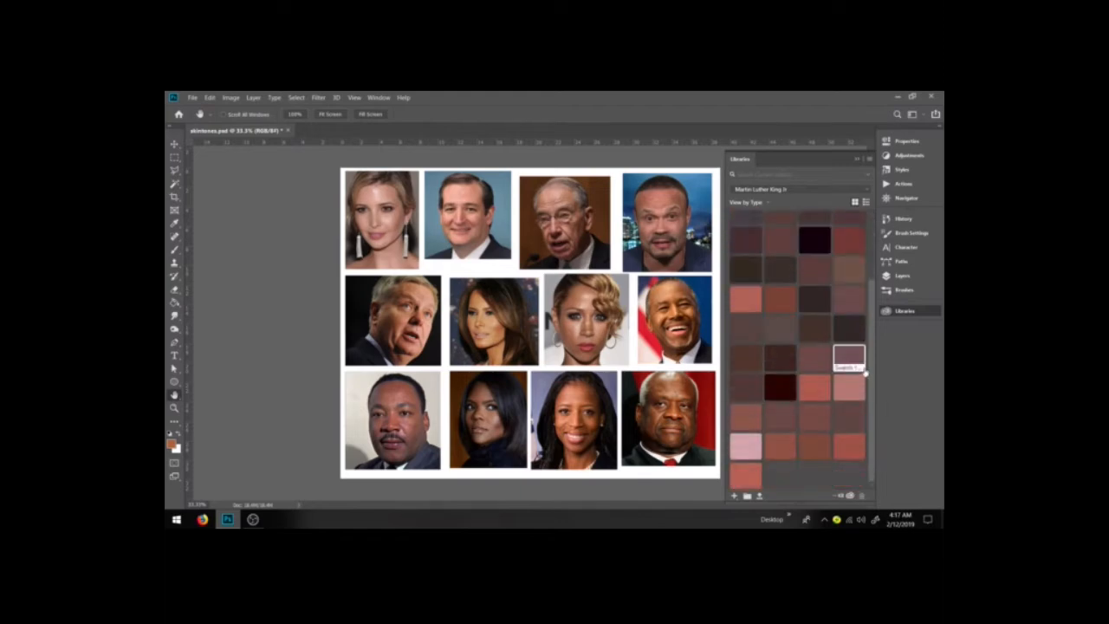
scroll(873, 406, "up", 2)
scroll(872, 405, "up", 2)
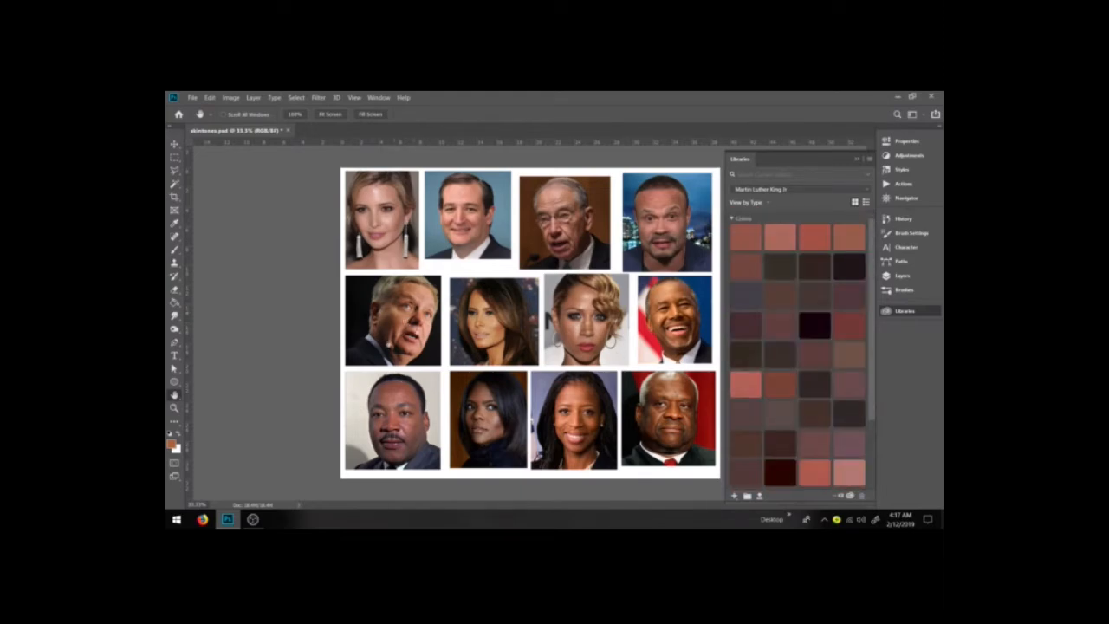
Compare the Lindsey Graham and Martin Luther King Jr libraries by alternating between them, ending on the Lindsey Graham swatches.
left_click(810, 192)
left_click(798, 209)
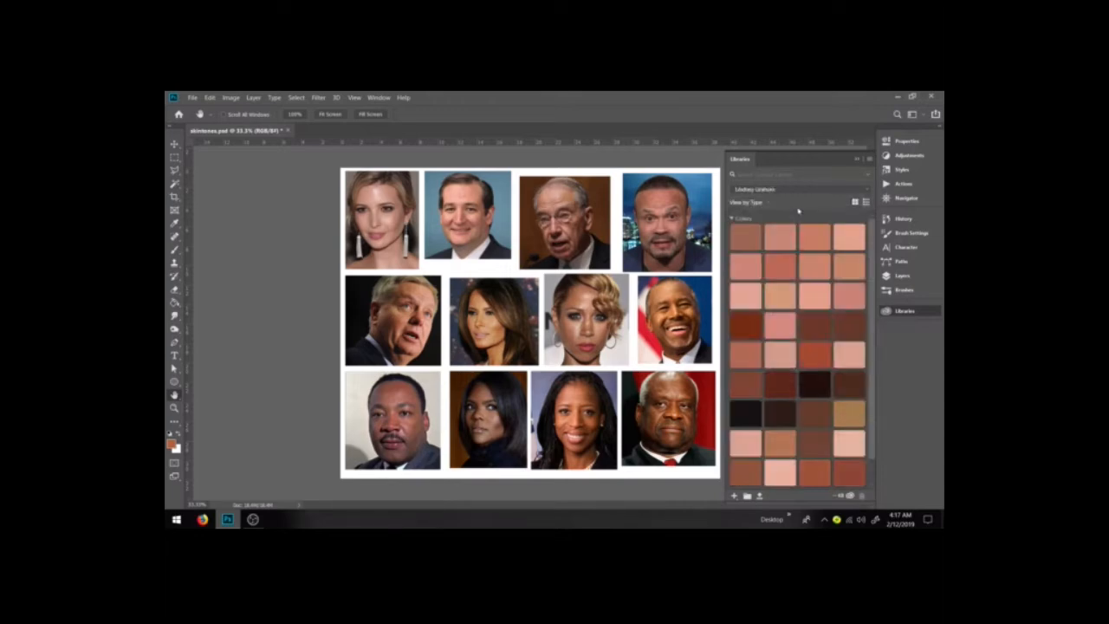
left_click(783, 191)
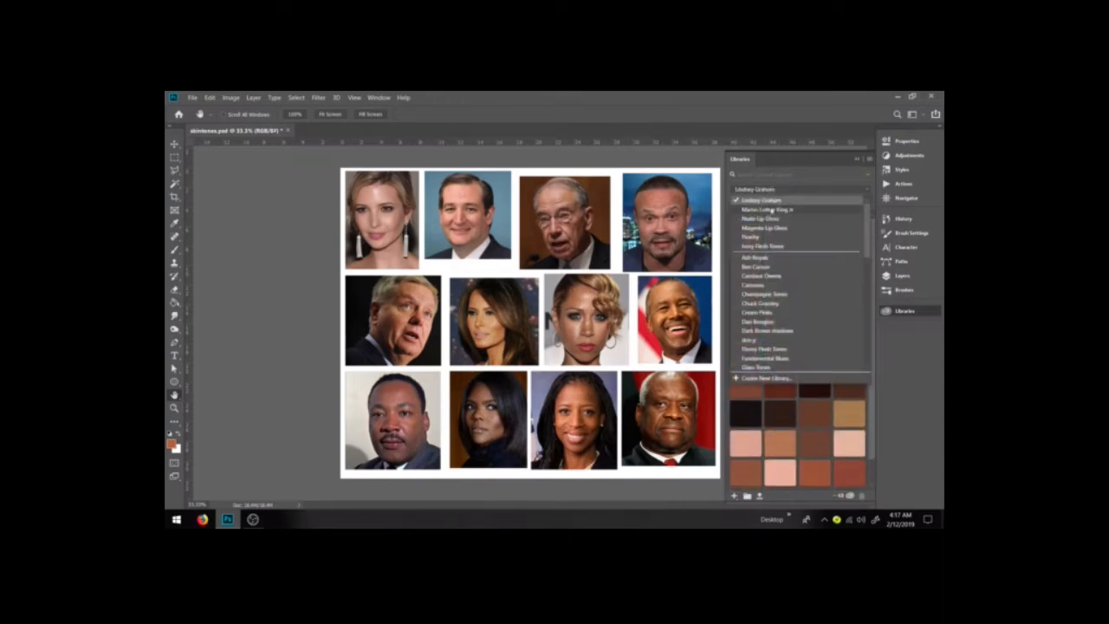
left_click(771, 209)
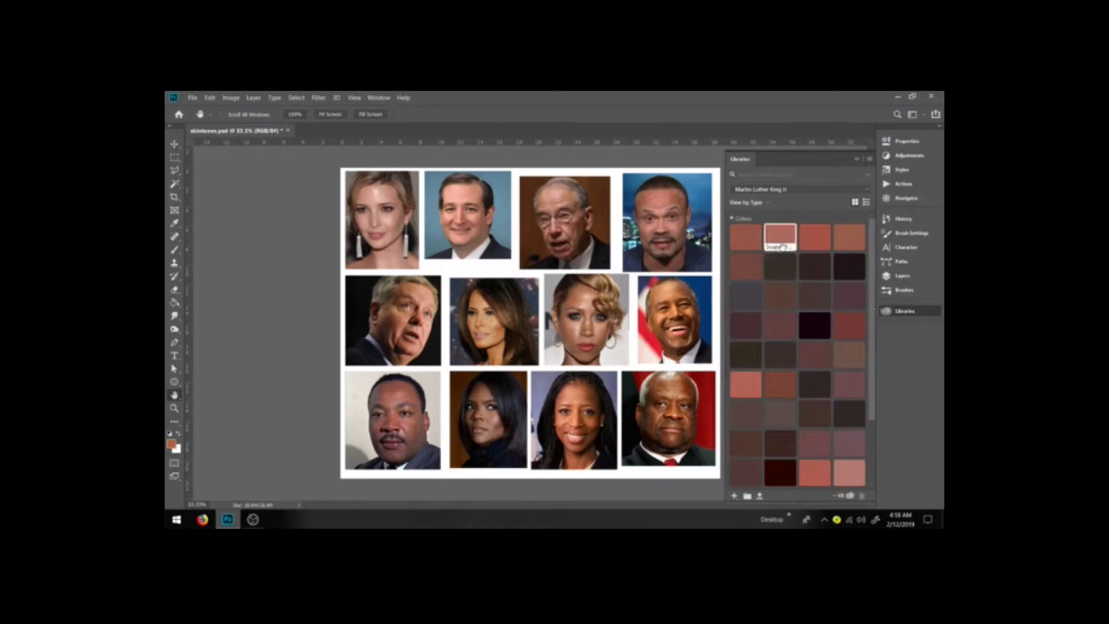
left_click(762, 190)
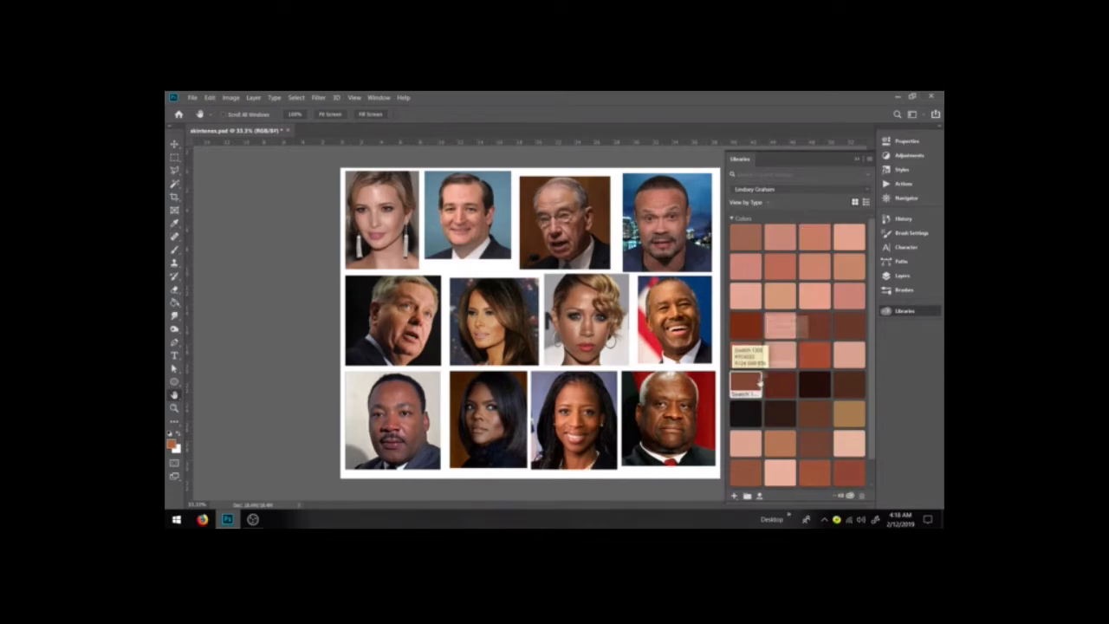
scroll(845, 357, "down", 1)
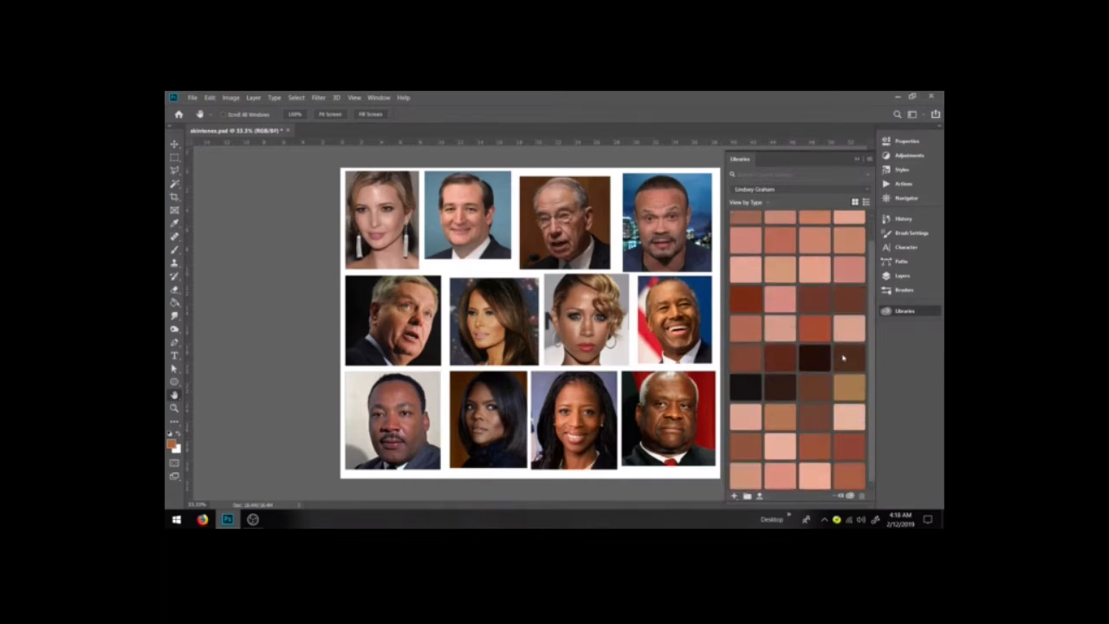
Review the swatches of the Cream Pinks library, followed by those of the don jr library.
left_click(815, 194)
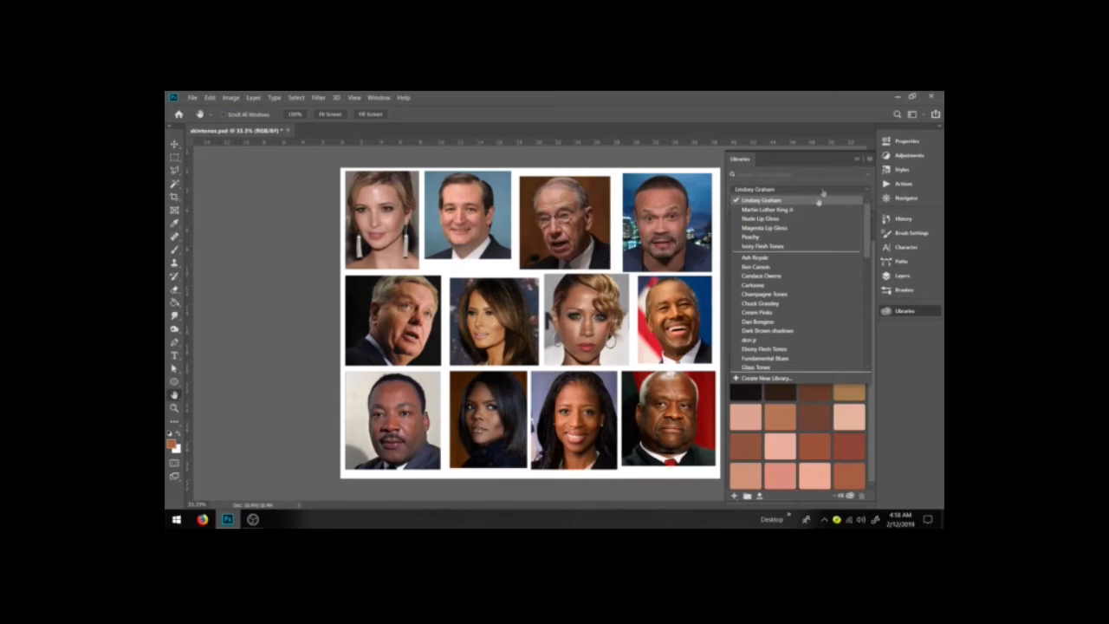
left_click(790, 314)
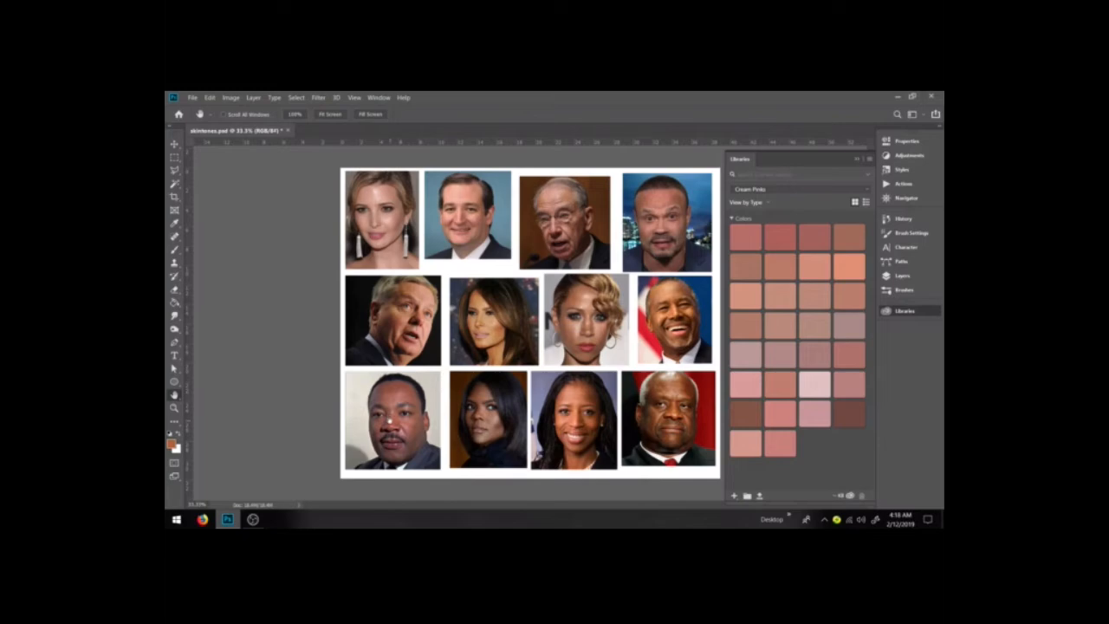
left_click(786, 194)
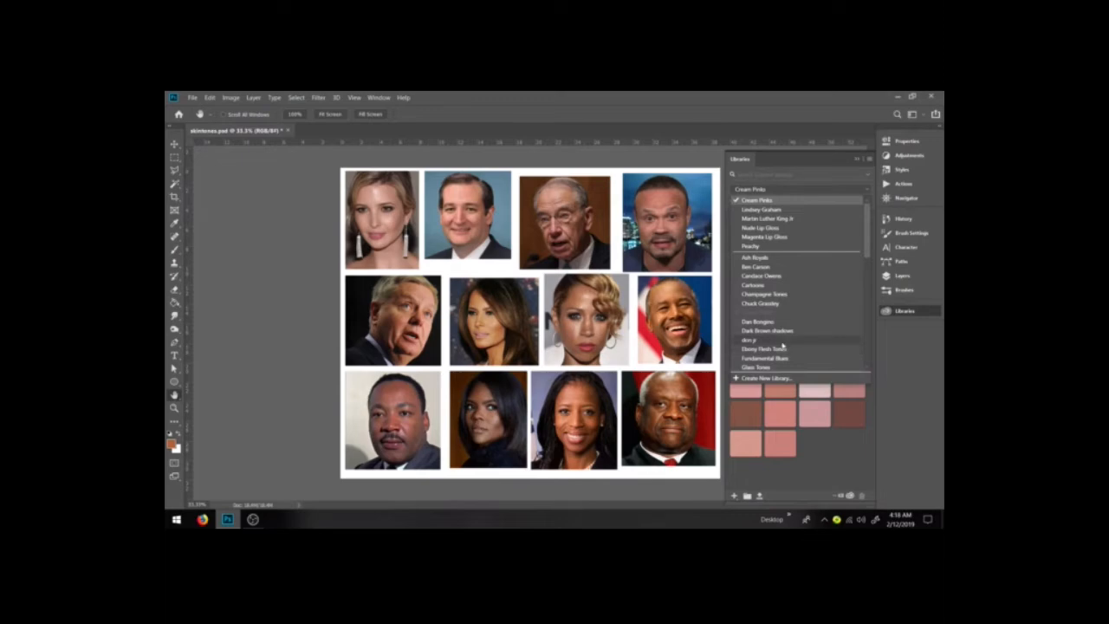
left_click(782, 342)
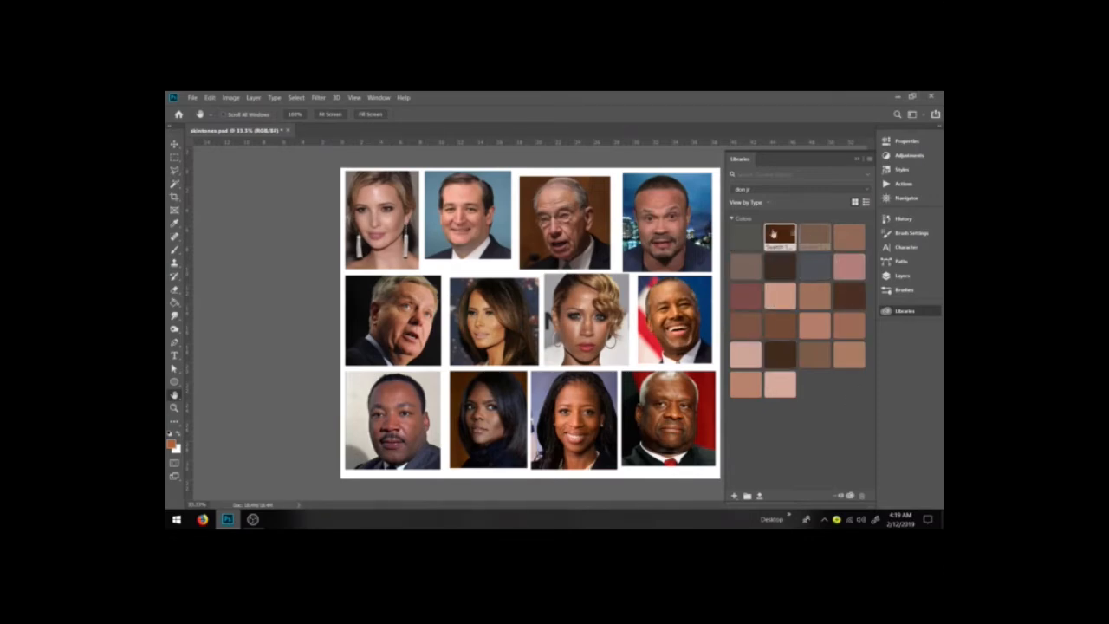
Switch to the Ivanka Trump library to view its skin-tone swatches.
left_click(802, 190)
scroll(777, 305, "down", 5)
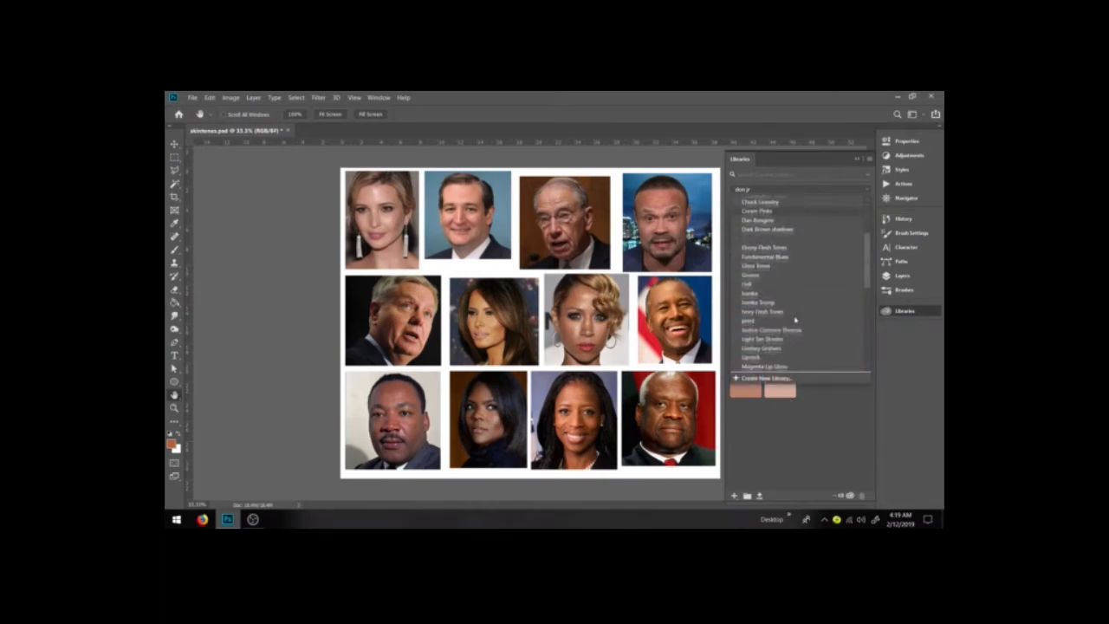
left_click(777, 305)
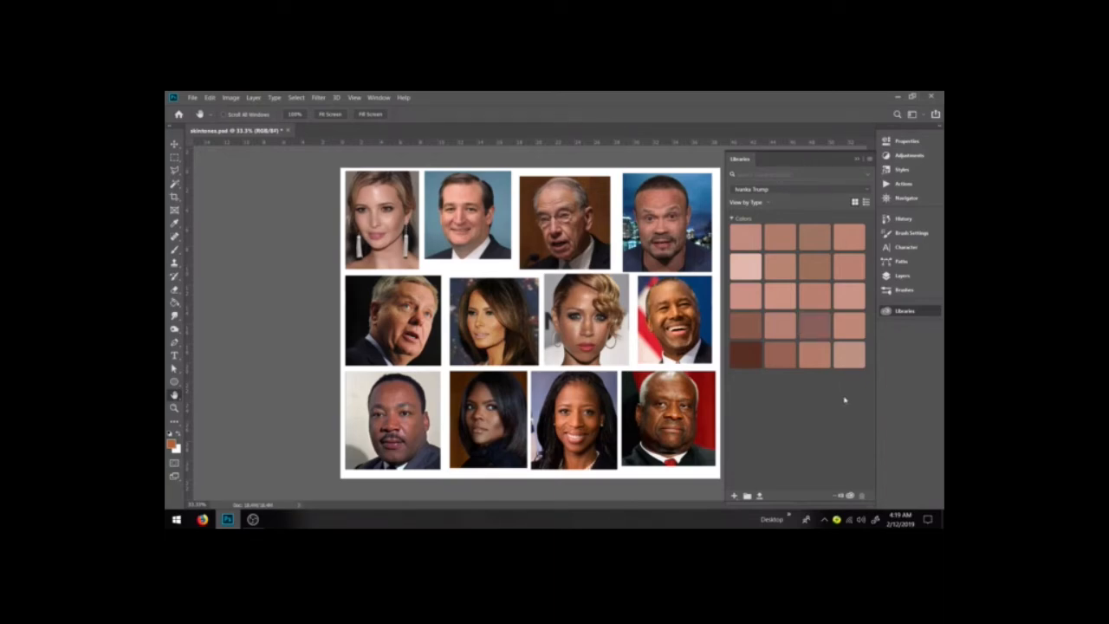
View the swatches of the Shades of Grey library, followed by those of the Muted Dream Tones library.
left_click(802, 192)
scroll(800, 320, "down", 5)
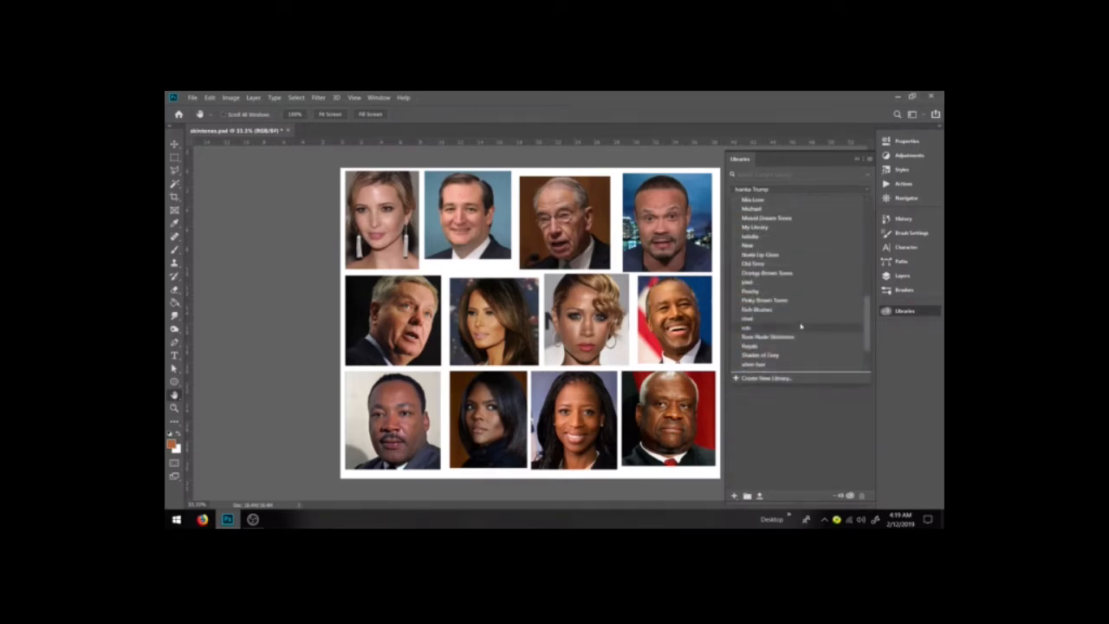
scroll(800, 327, "down", 3)
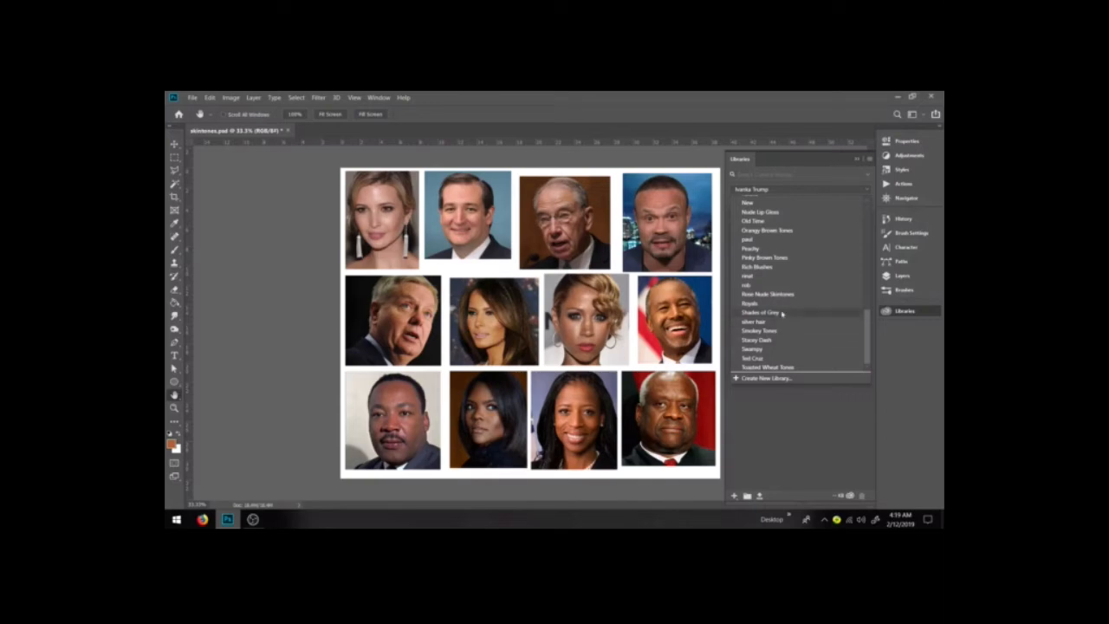
left_click(783, 313)
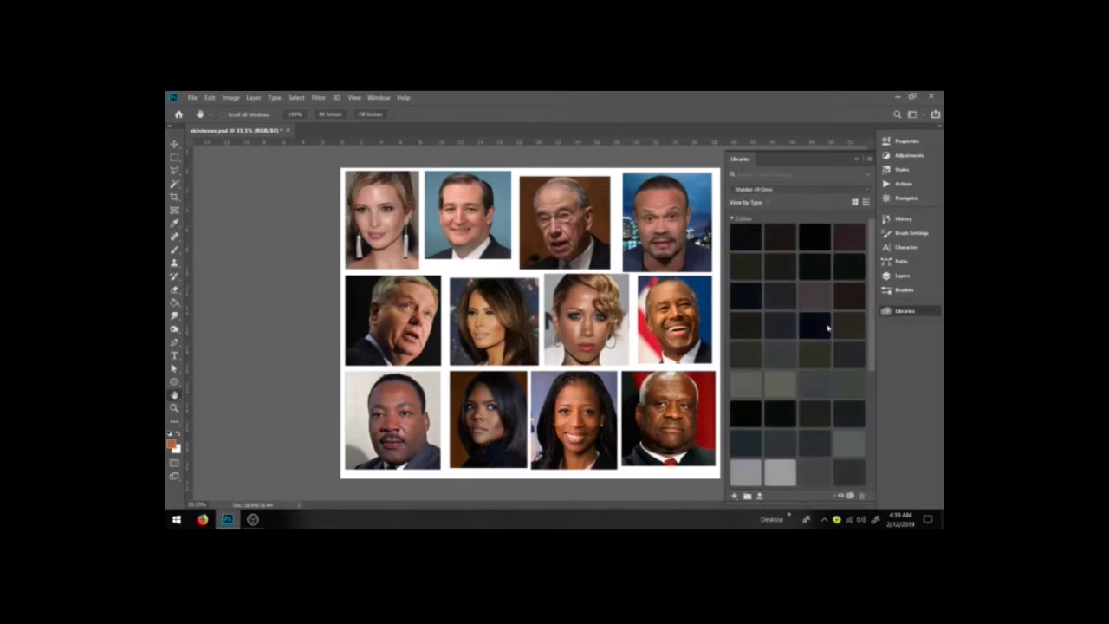
left_click(809, 189)
scroll(802, 337, "up", 3)
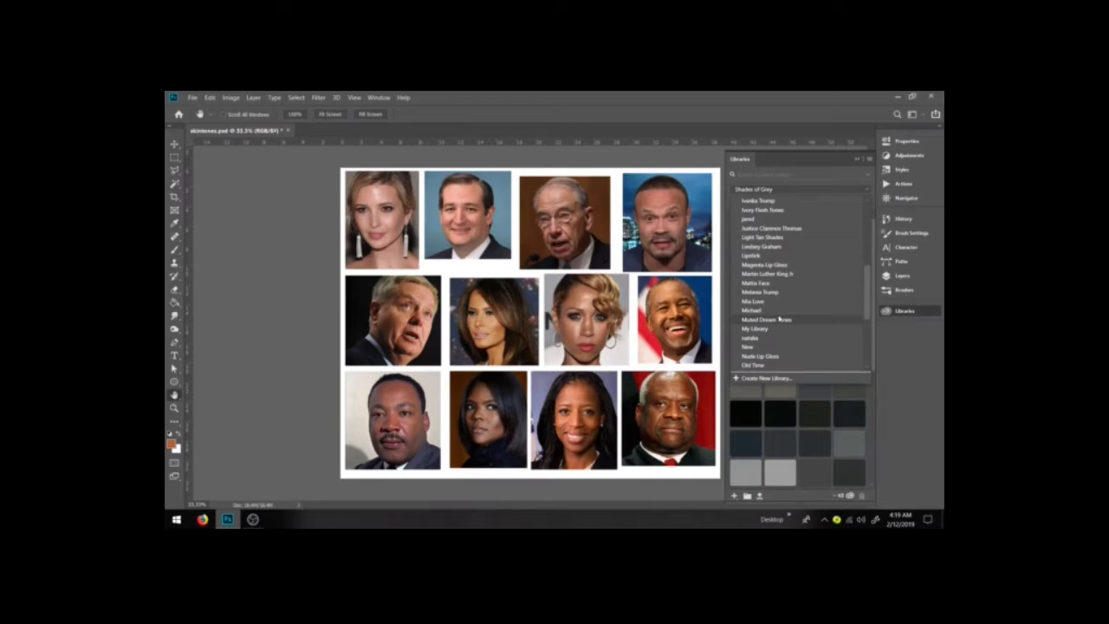
left_click(766, 320)
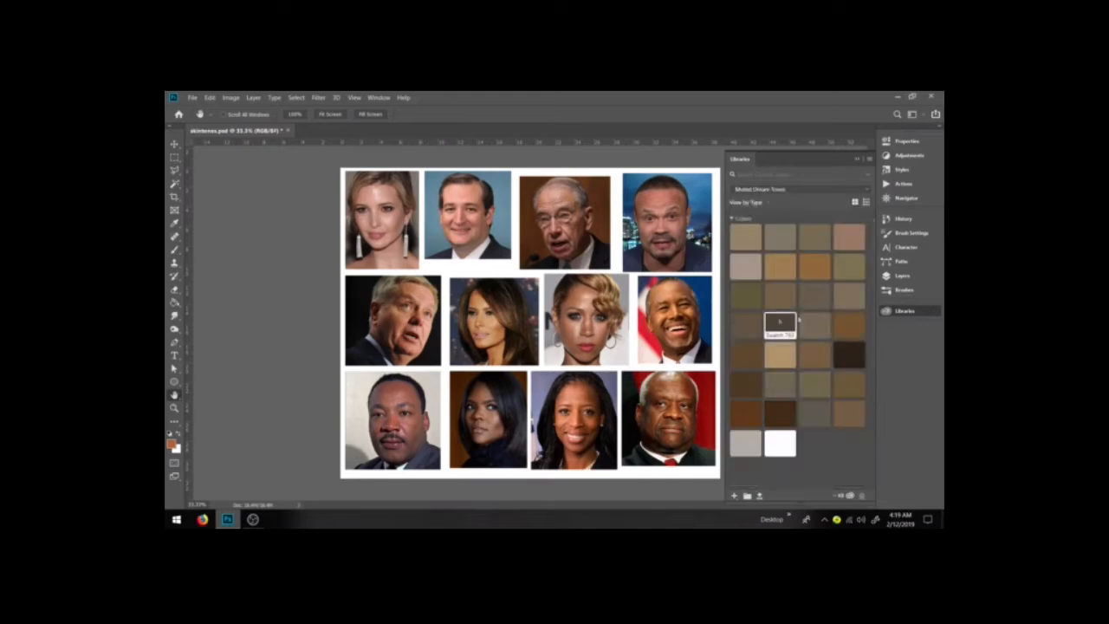
View the swatches of the Fundamental Blues library, followed by those of the Light Tan Shades library.
left_click(843, 190)
left_click(802, 358)
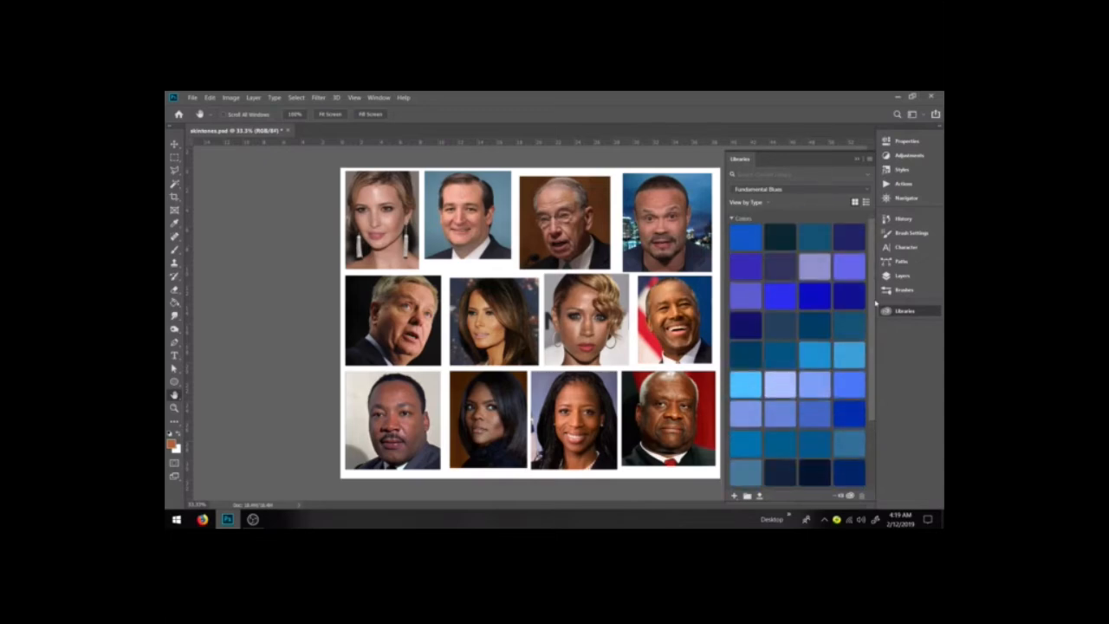
left_click(812, 192)
scroll(788, 295, "down", 3)
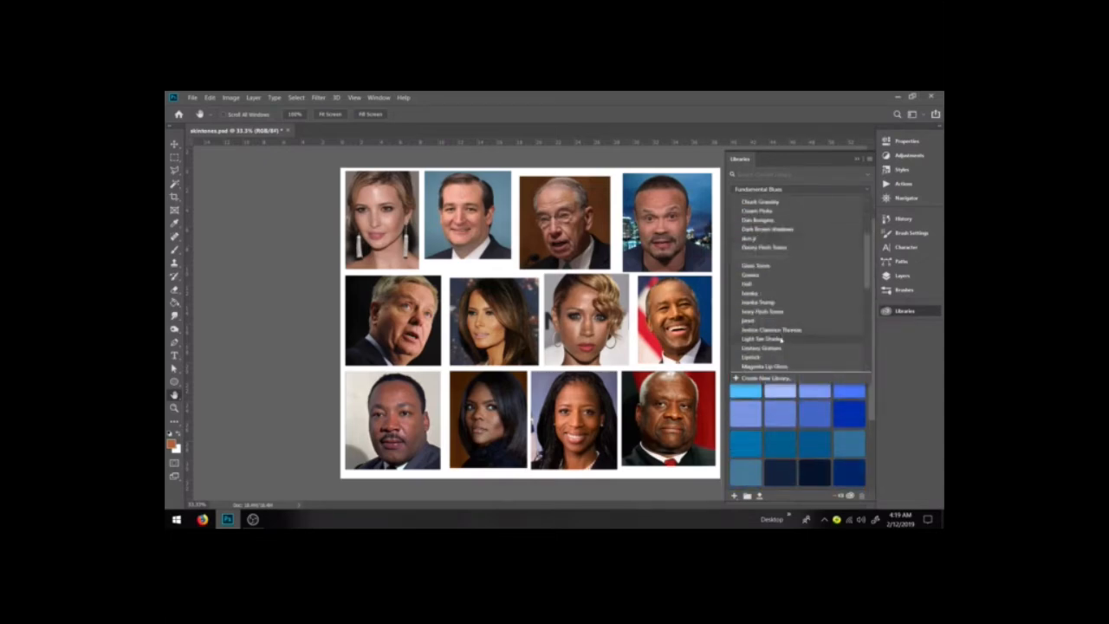
left_click(782, 338)
Switch to the Glass Tones library and review its pale blue and grey swatches.
left_click(815, 193)
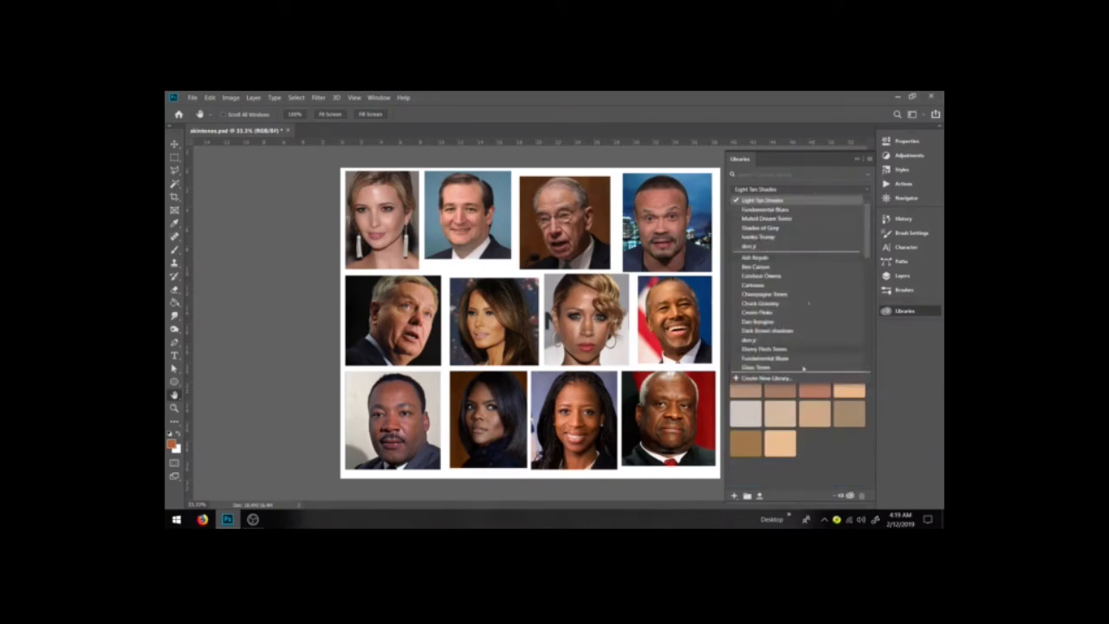
left_click(806, 378)
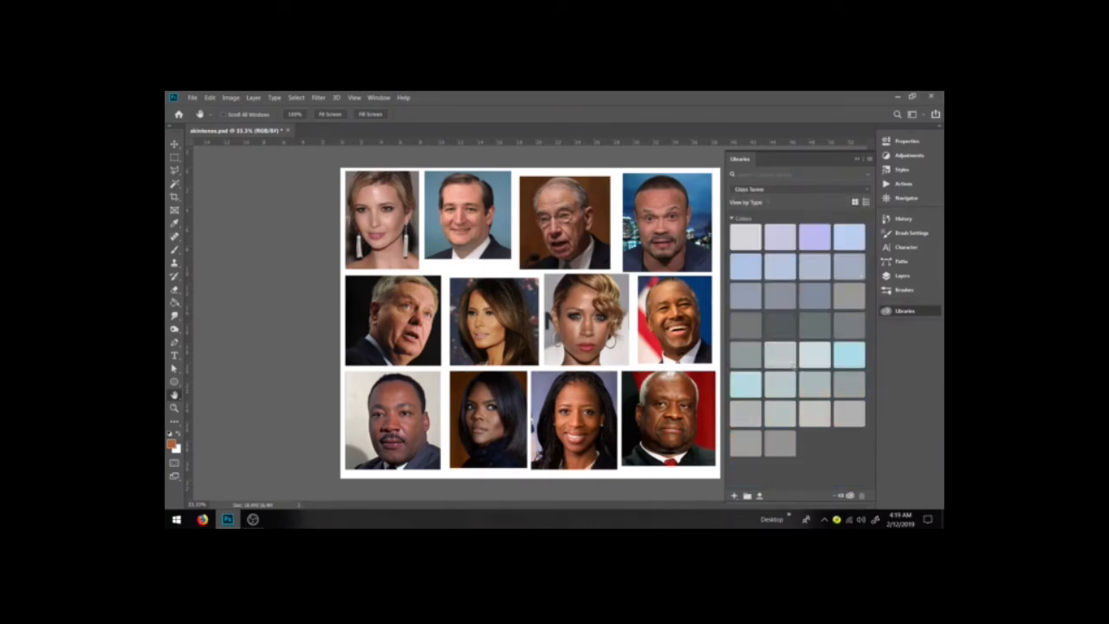
left_click(852, 192)
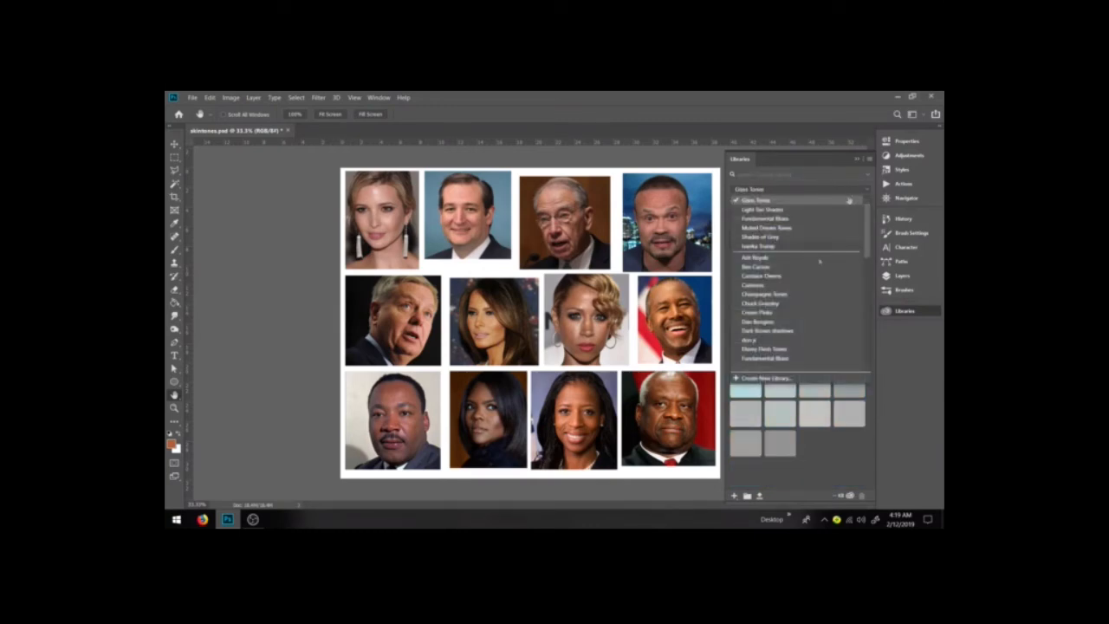
left_click(834, 443)
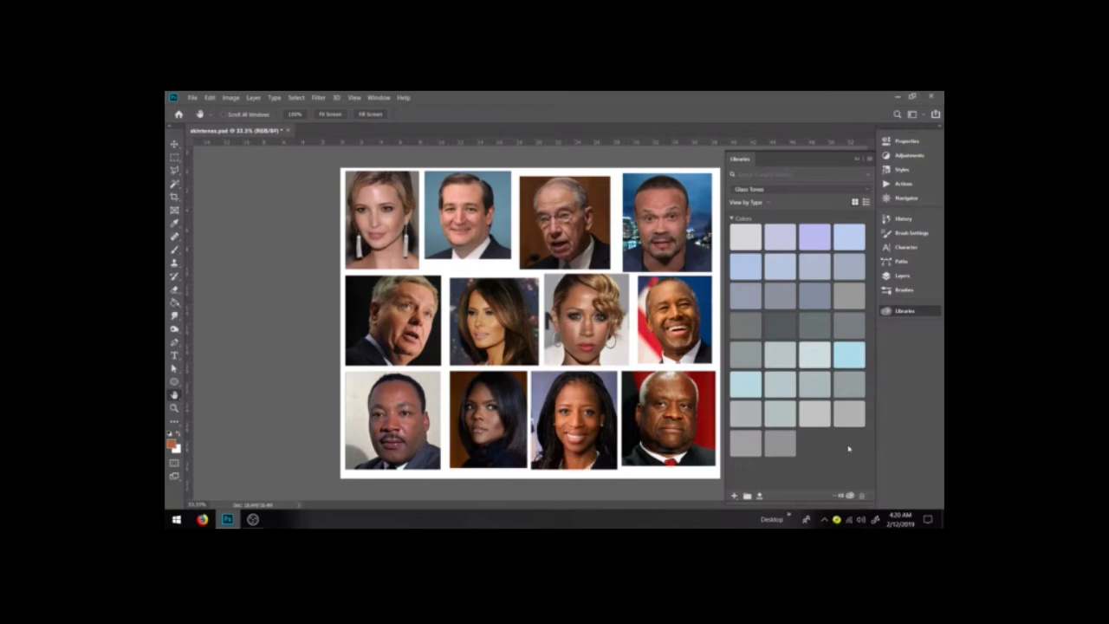
Look through the Old Time library's swatches, and those of the natalia library after them.
left_click(795, 190)
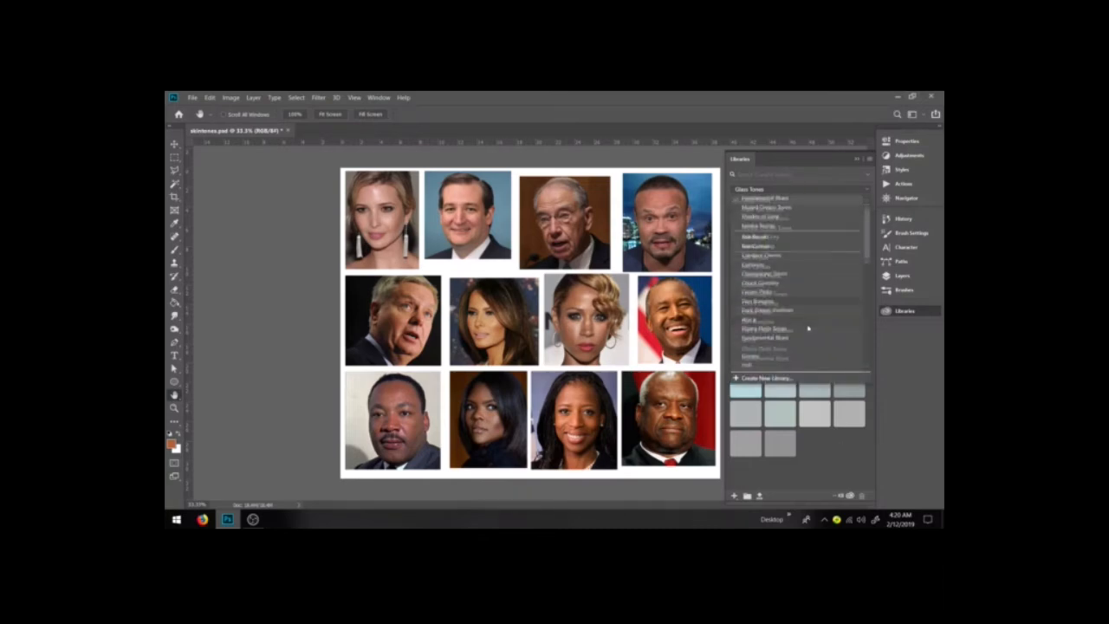
scroll(793, 347, "down", 5)
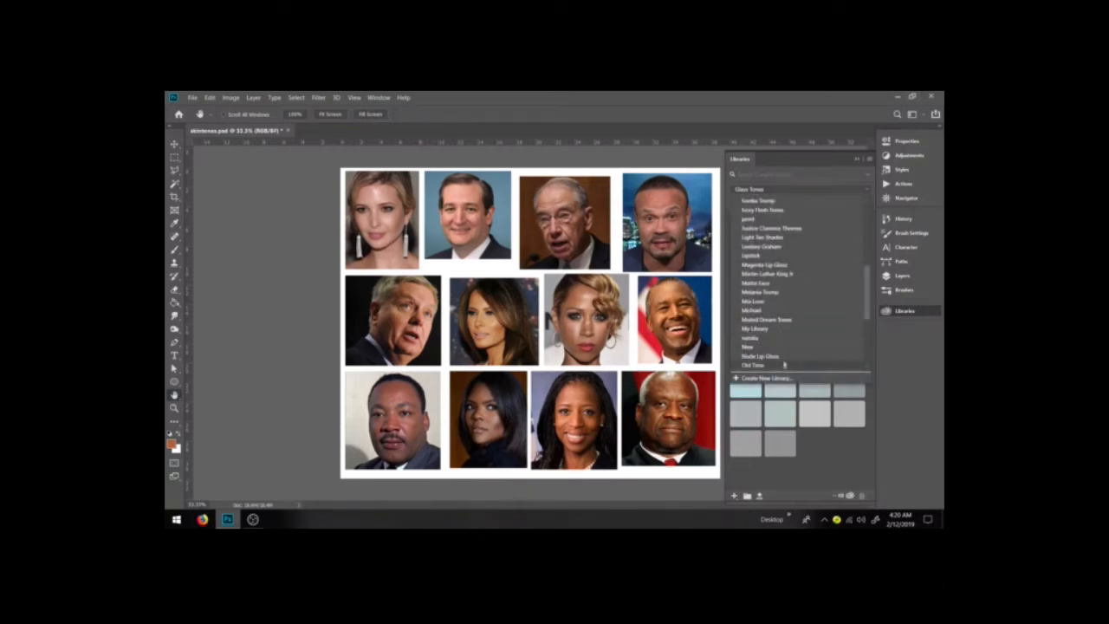
left_click(784, 364)
scroll(873, 400, "down", 2)
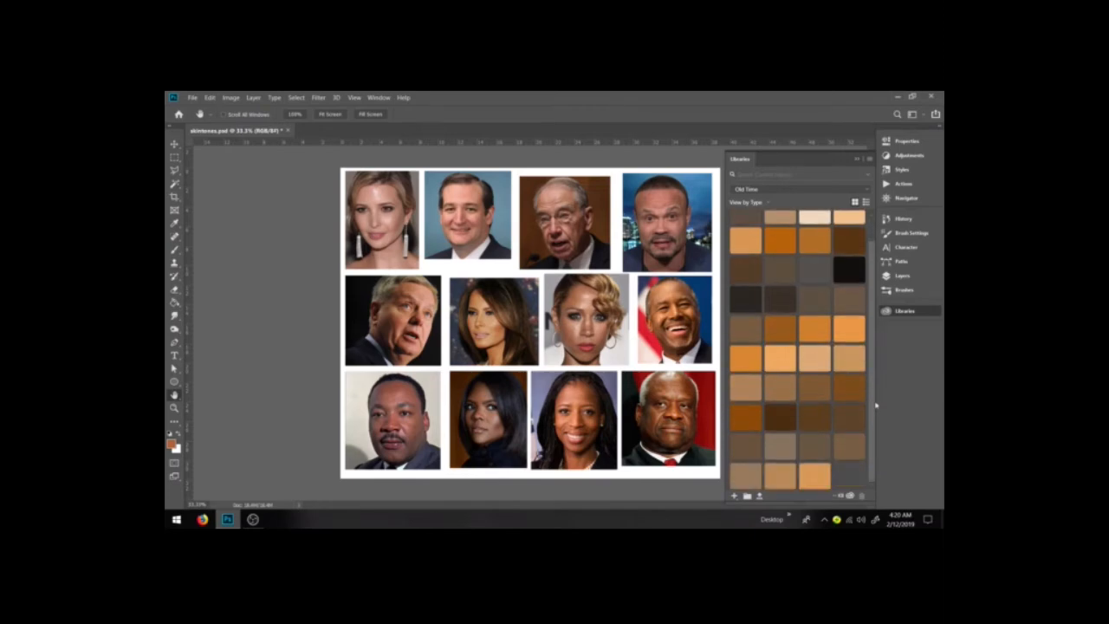
scroll(875, 405, "up", 1)
left_click(798, 191)
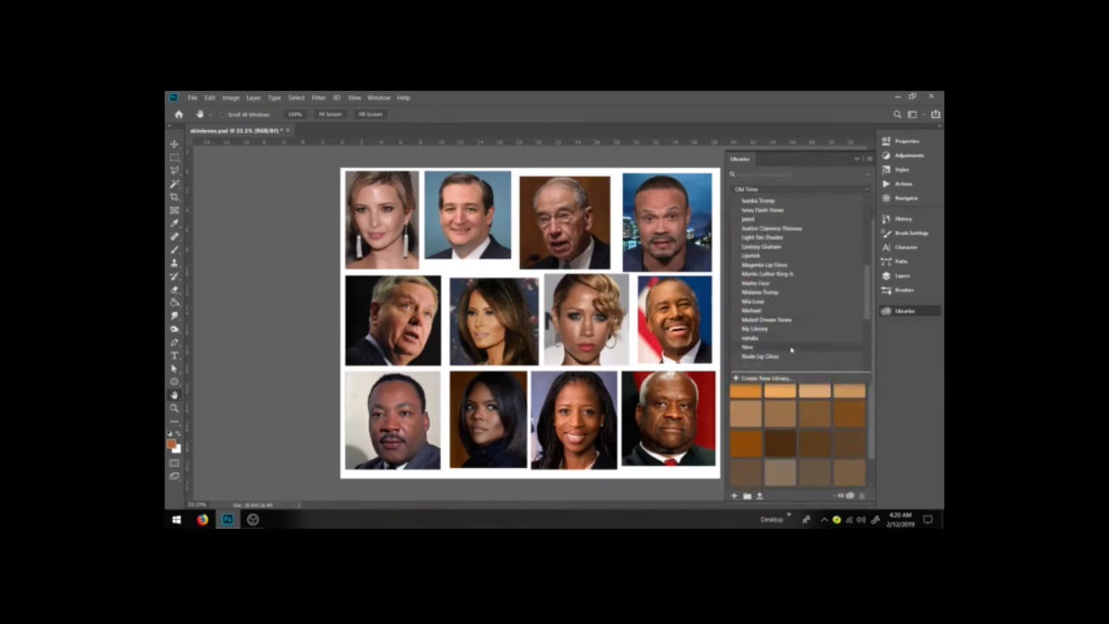
left_click(788, 338)
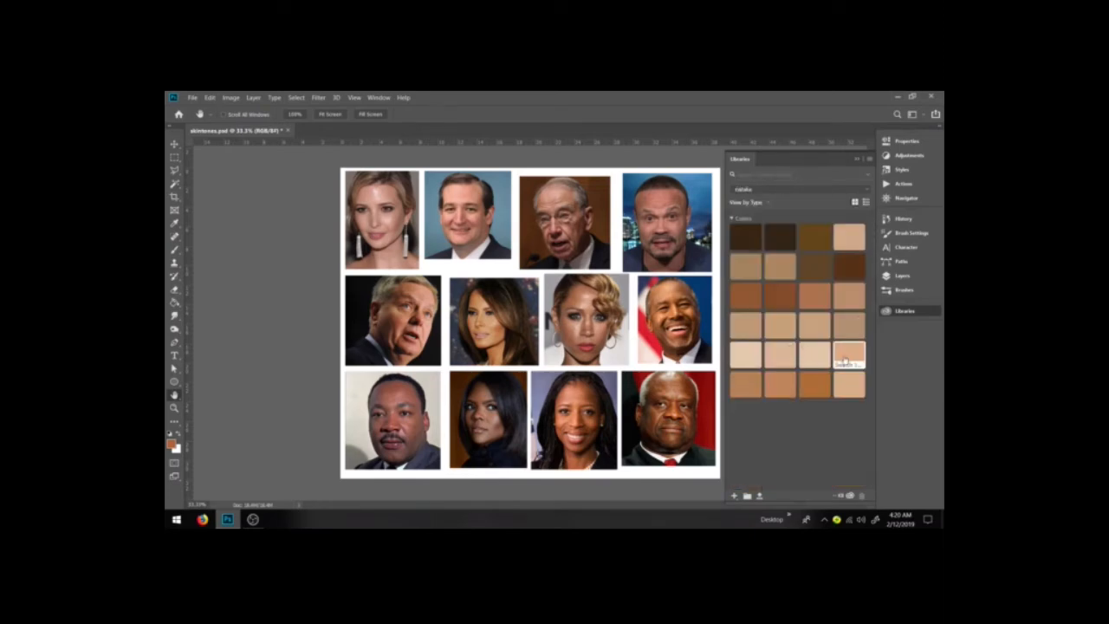
Switch to the Cartoons library and browse its graphics to find the thestorm cartoon.
left_click(834, 192)
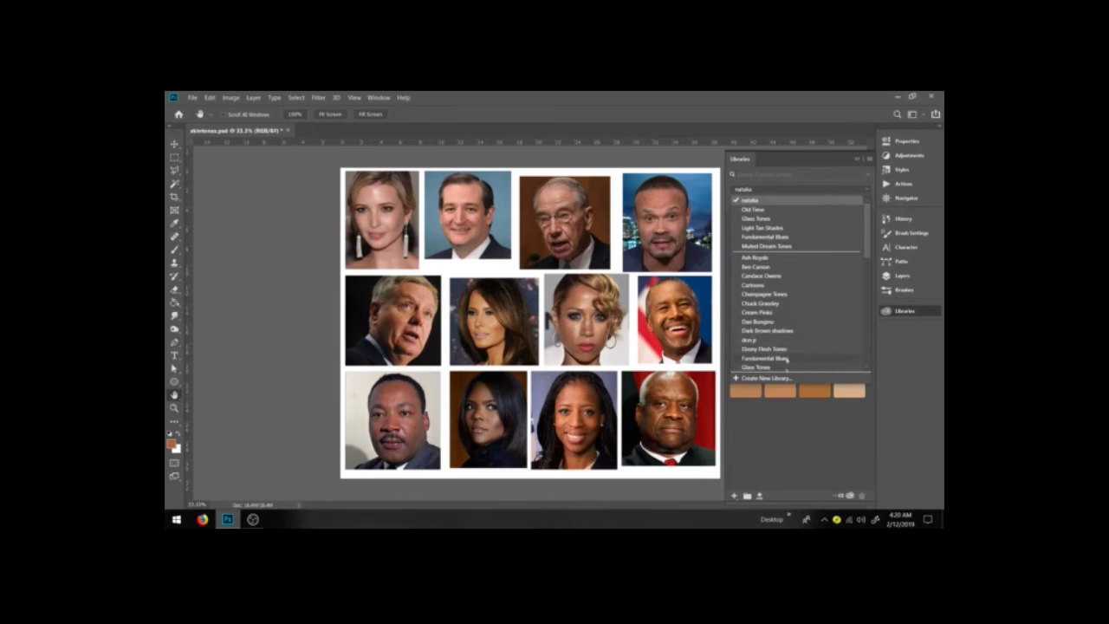
left_click(786, 286)
scroll(786, 288, "down", 10)
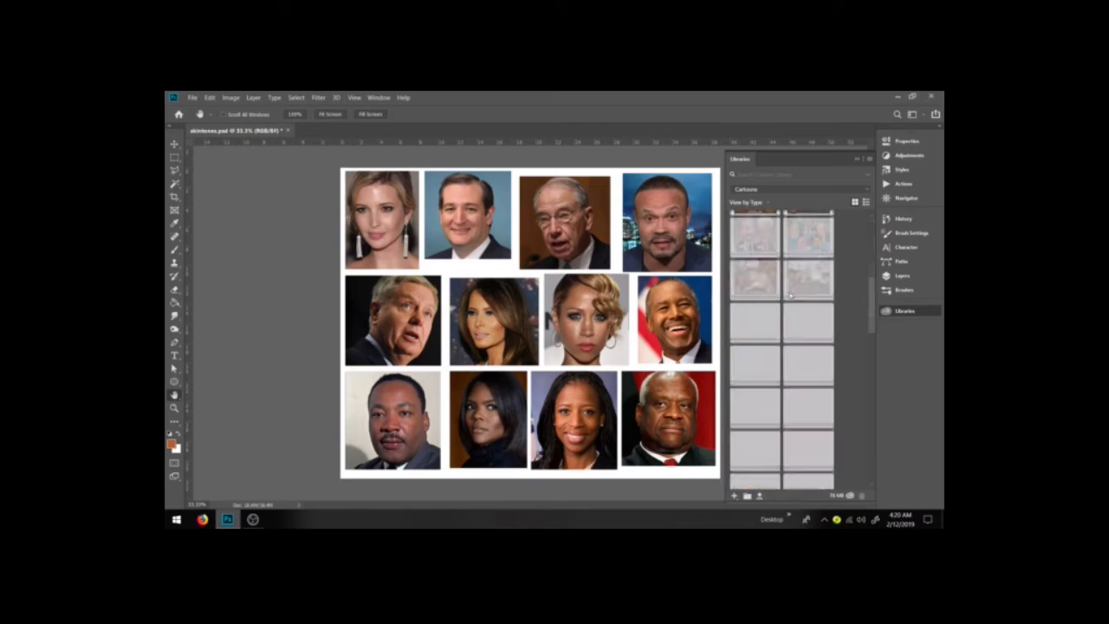
scroll(856, 349, "down", 1)
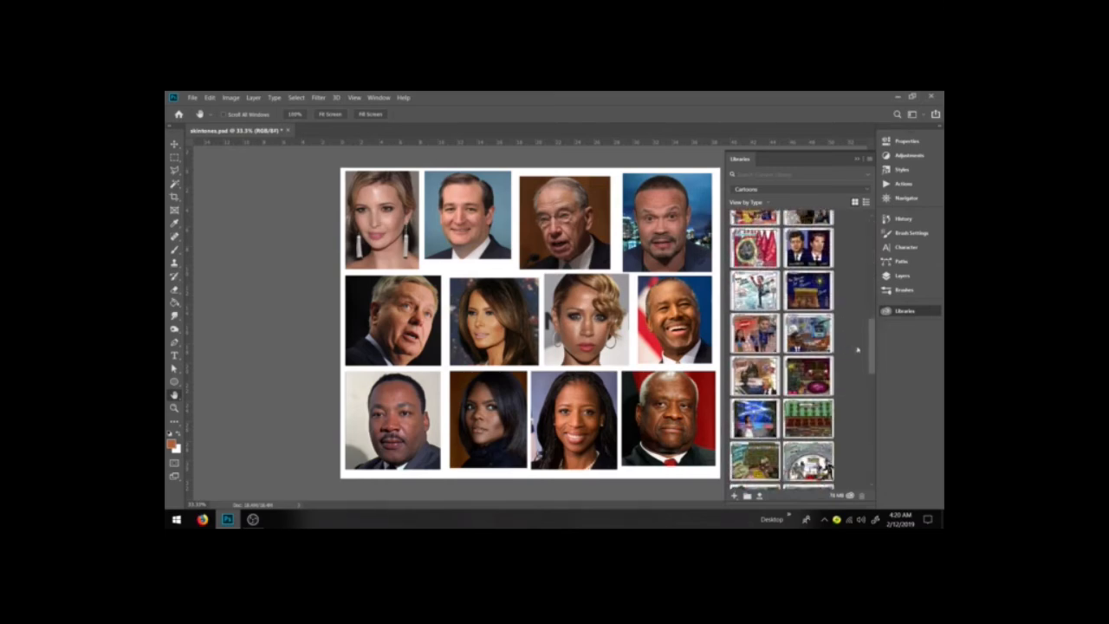
scroll(857, 349, "down", 4)
scroll(857, 349, "up", 7)
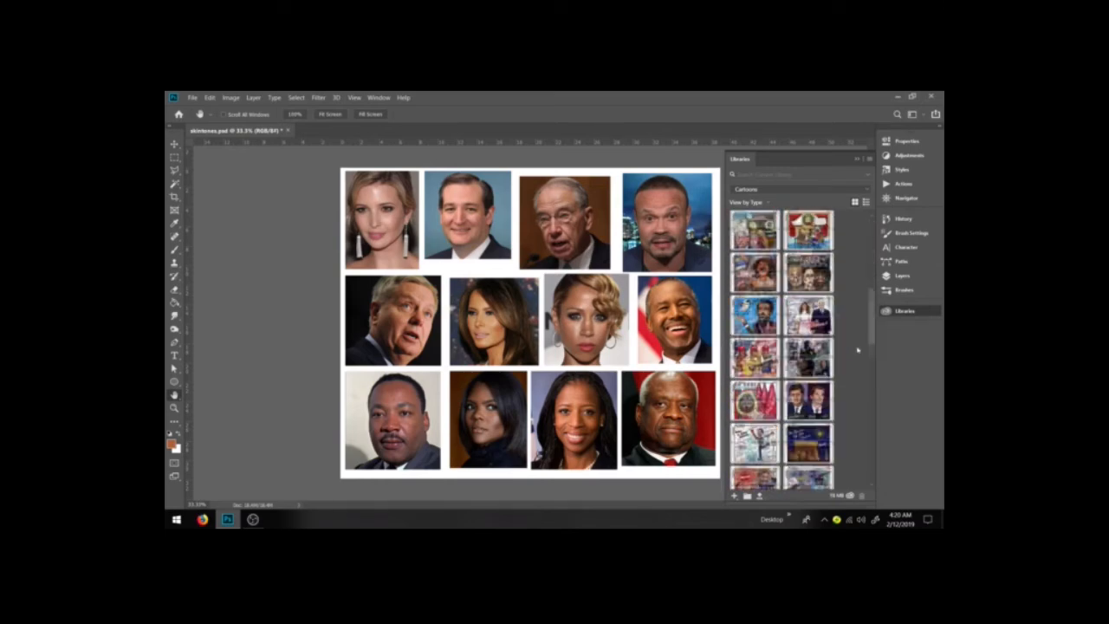
scroll(858, 349, "up", 5)
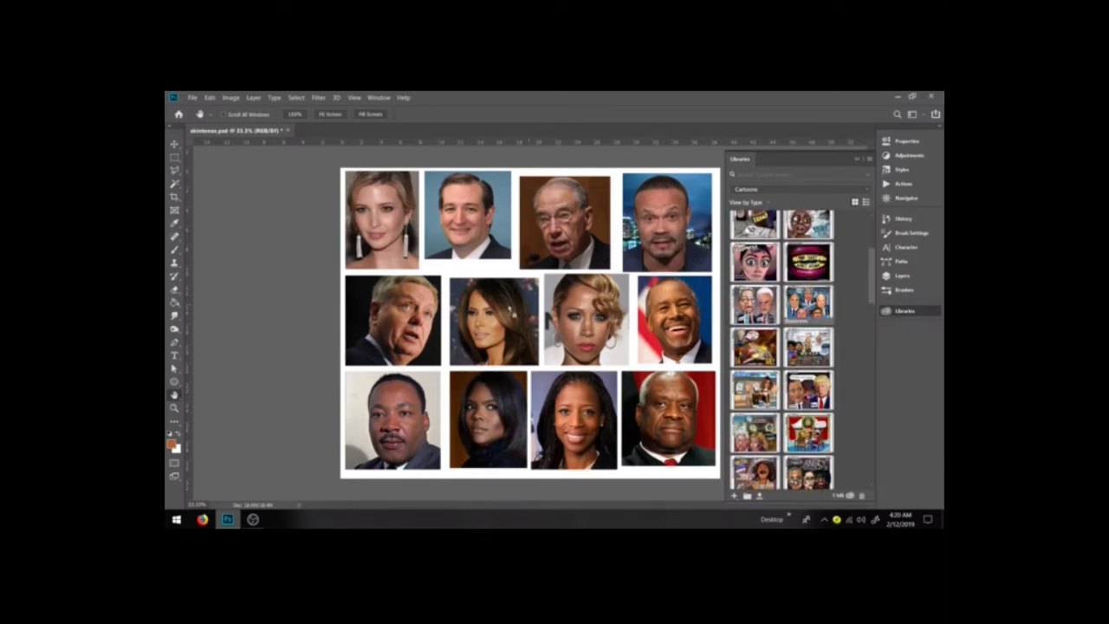
Place the thestorm graphic from the Cartoons library over the middle of the portraits at its original size.
left_click_drag(808, 303, 511, 310)
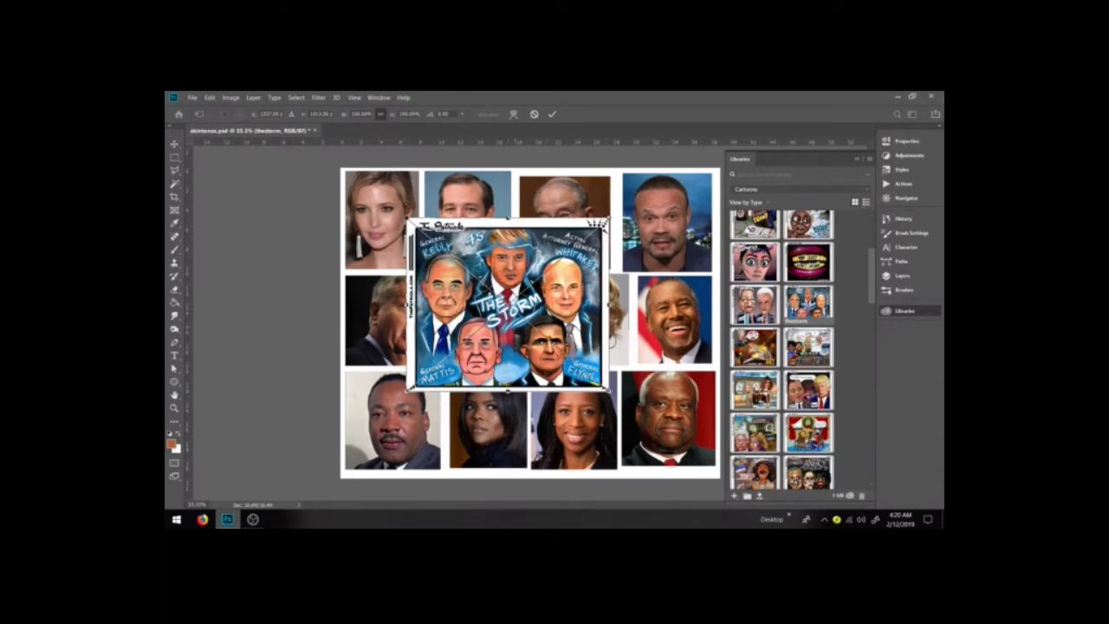
key("Return")
Magnify the placed cartoon to 300% and examine the skin shading on the Whitaker portrait's face and bald head.
key("z")
left_click(604, 353)
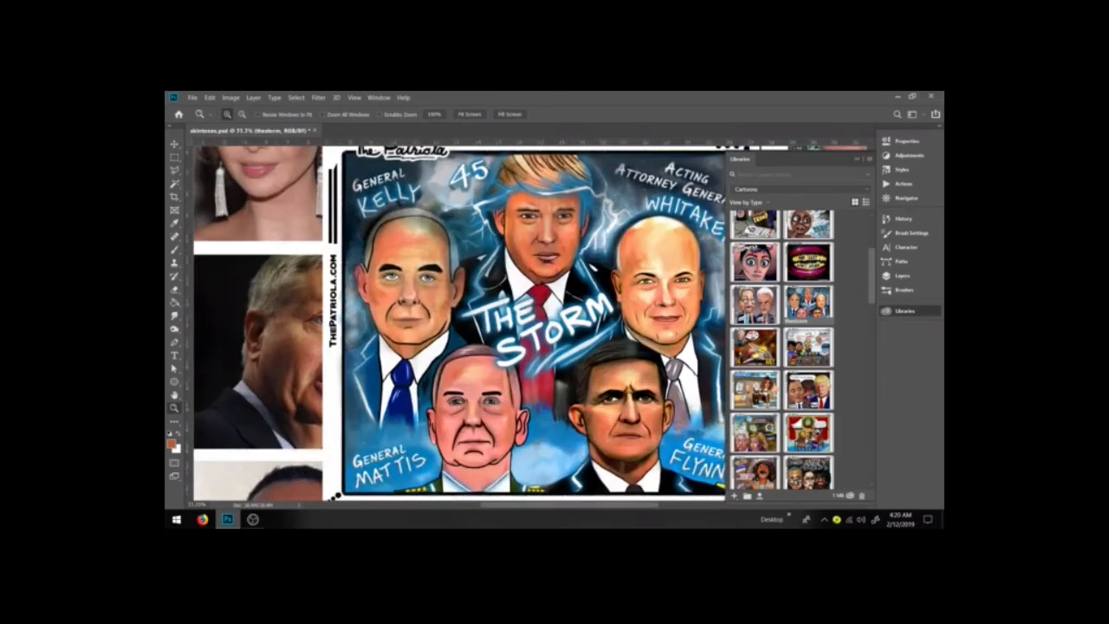
left_click_drag(560, 508, 577, 506)
left_click(600, 298)
left_click(578, 278)
left_click(535, 308)
scroll(533, 312, "up", 3)
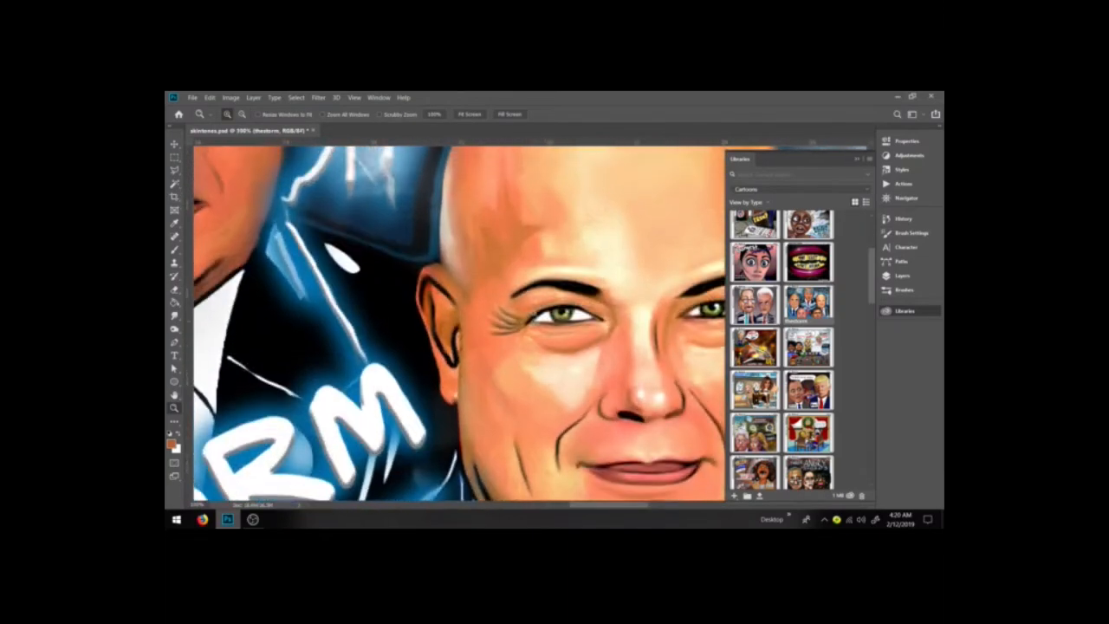
scroll(506, 281, "up", 3)
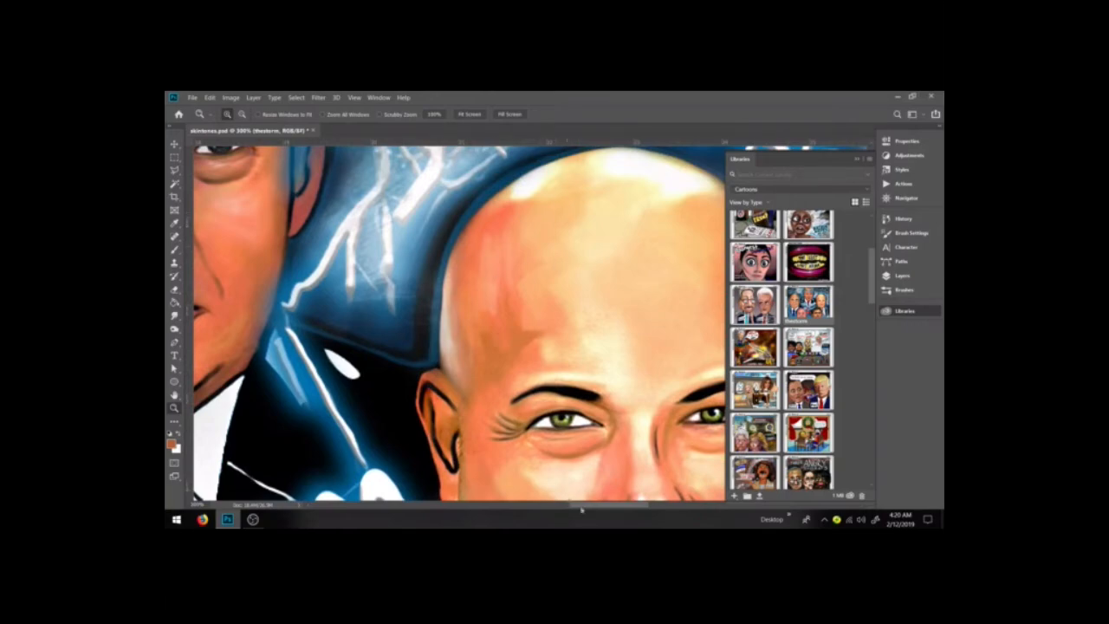
Examine the skin shading on the face of the figure labelled 45 in the placed cartoon.
left_click_drag(594, 509, 554, 507)
scroll(552, 490, "up", 5)
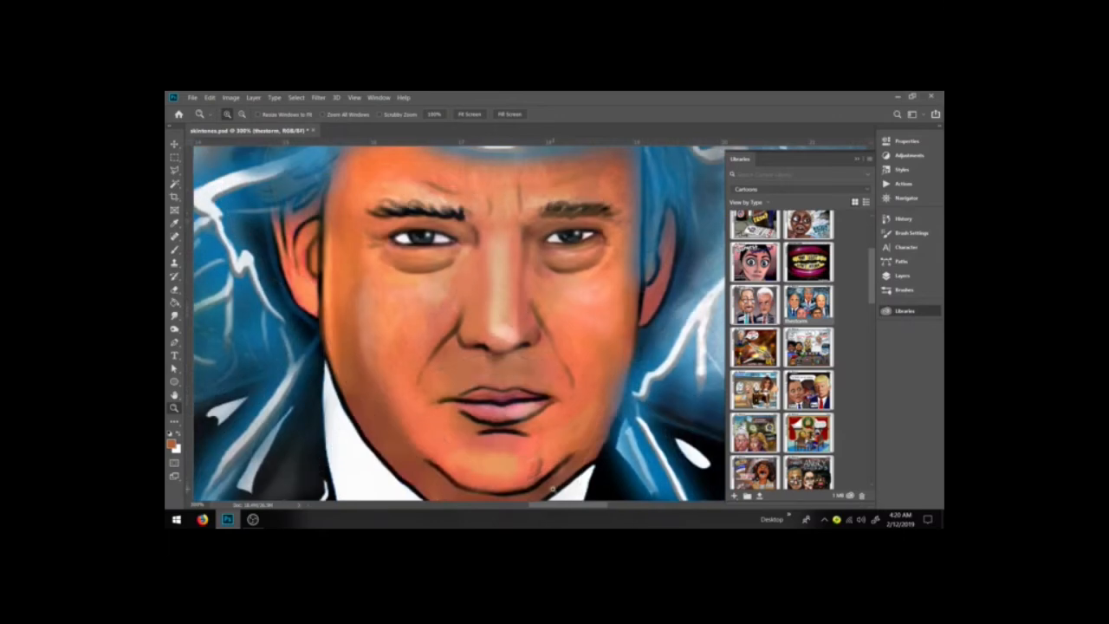
scroll(552, 490, "down", 2)
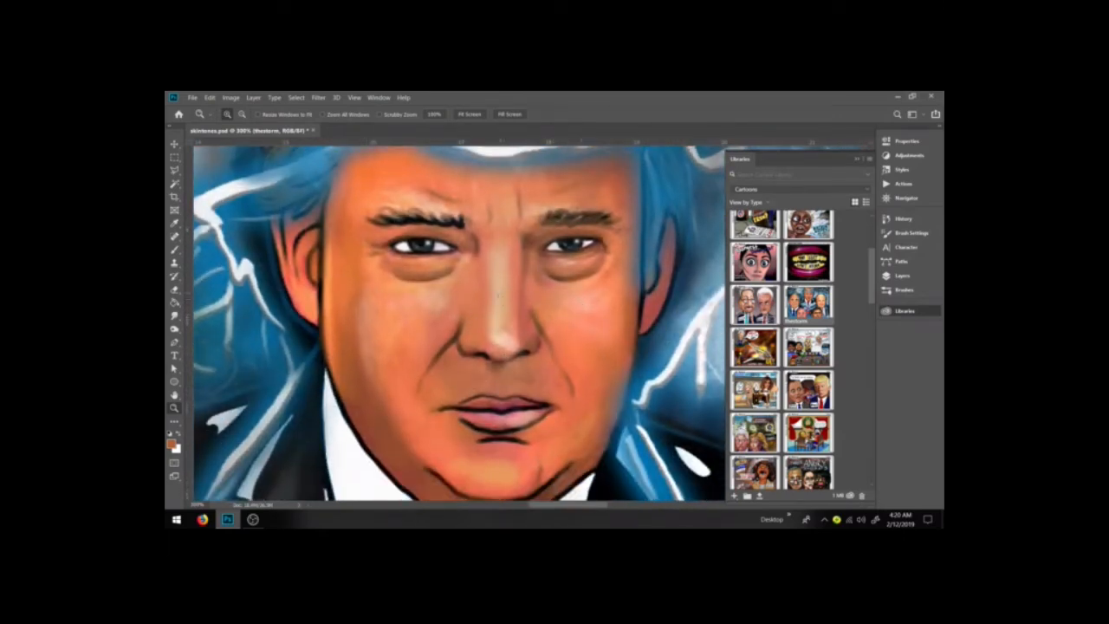
Examine the forehead, eye and cheek tones on the General Kelly portrait in the placed cartoon.
left_click_drag(550, 509, 490, 507)
scroll(434, 457, "down", 3)
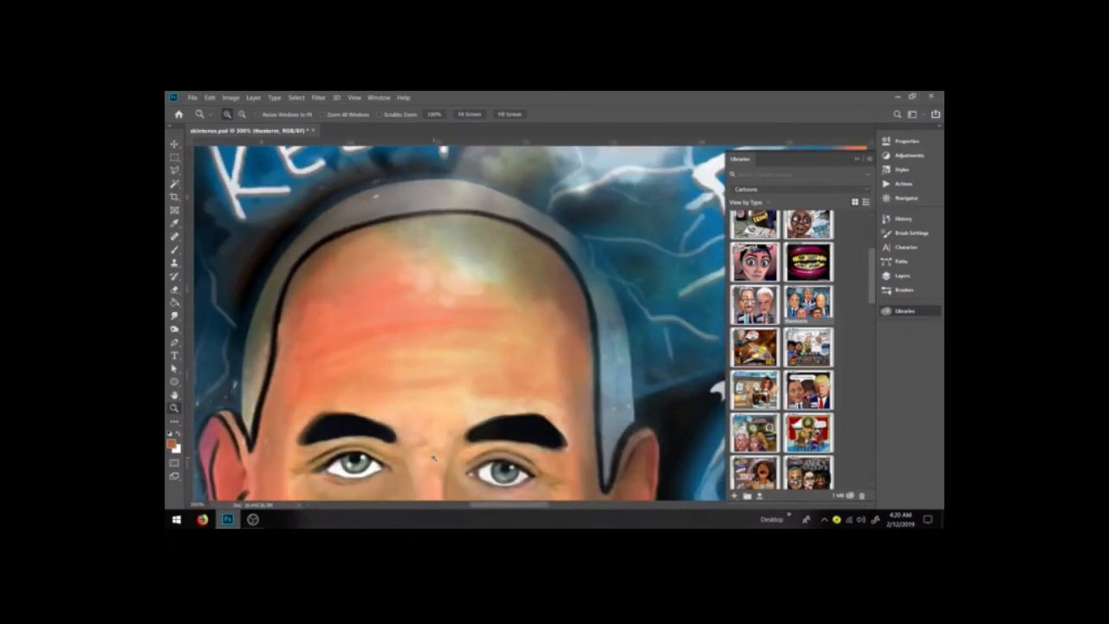
scroll(434, 457, "down", 1)
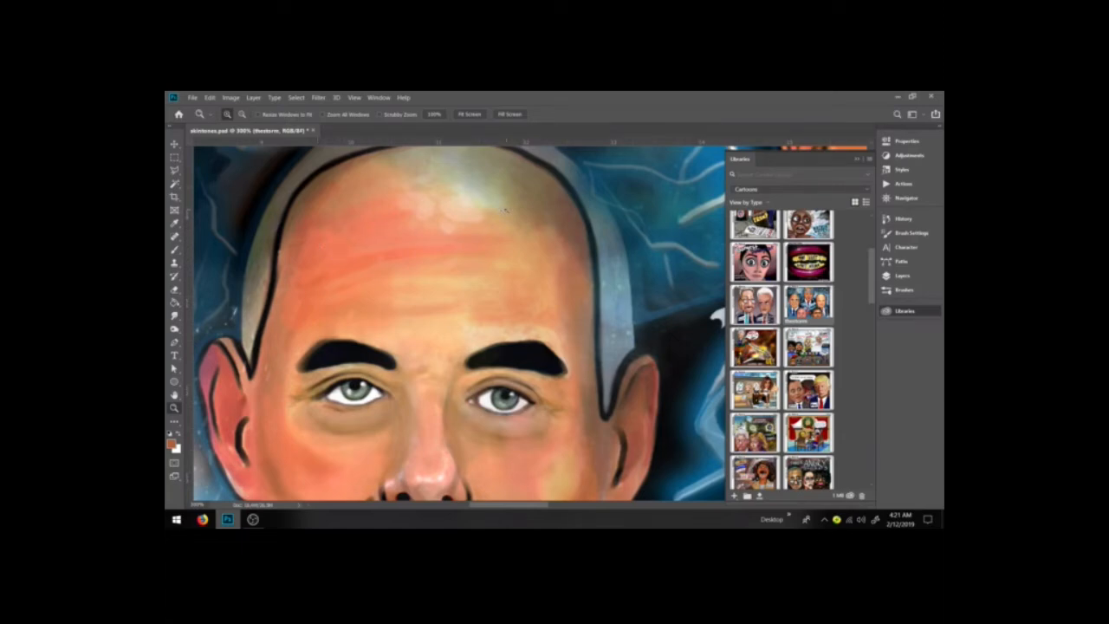
left_click_drag(522, 509, 472, 509)
scroll(510, 486, "down", 1)
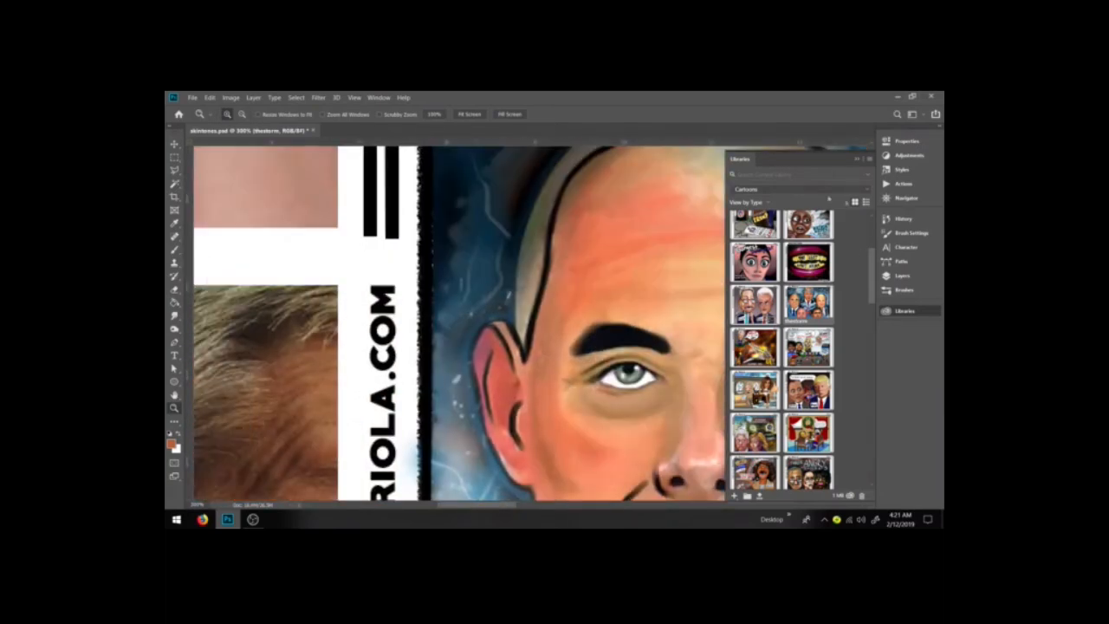
Collapse the Libraries panel and inspect the whole General Kelly face down to the mouth.
left_click(857, 160)
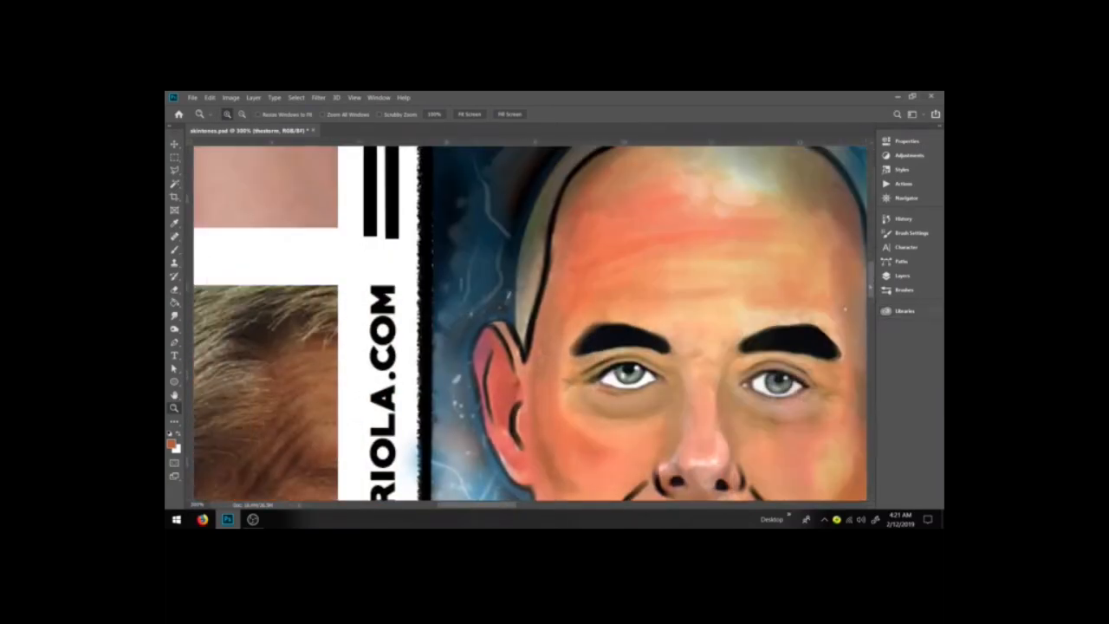
scroll(845, 308, "down", 2)
left_click_drag(480, 505, 492, 508)
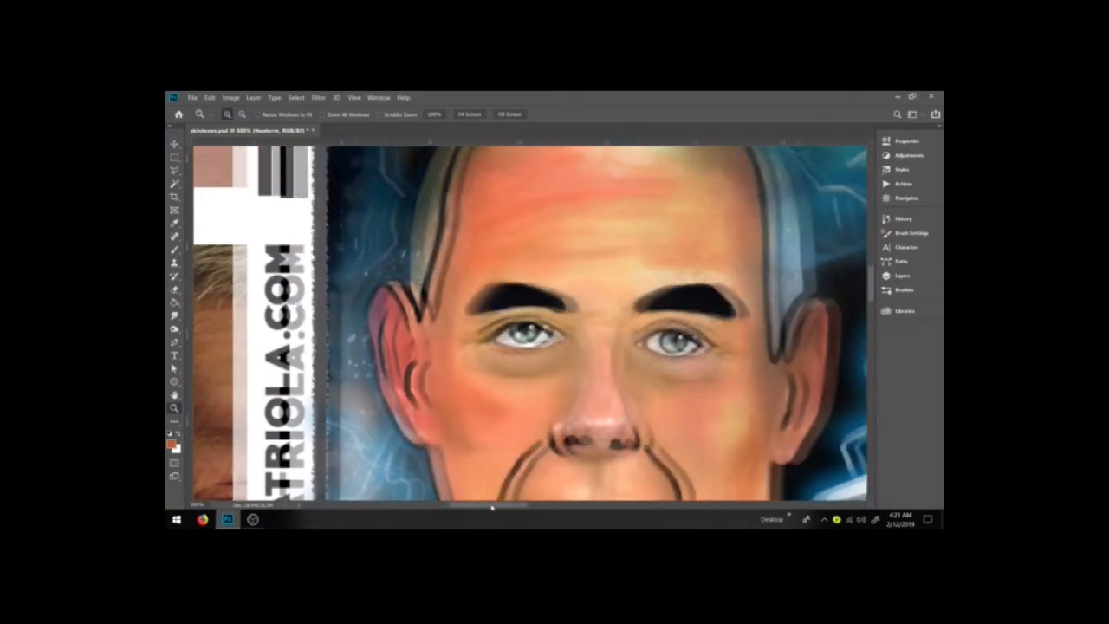
scroll(873, 288, "down", 3)
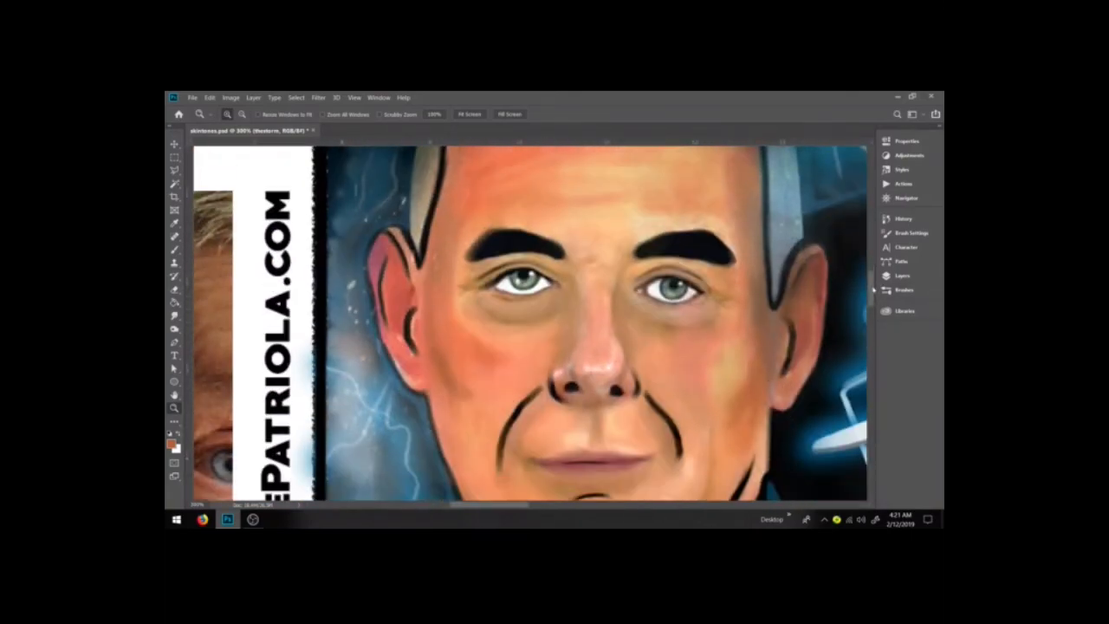
Examine the skin shading on the General Mattis portrait in the lower part of the cartoon.
left_click_drag(873, 288, 873, 340)
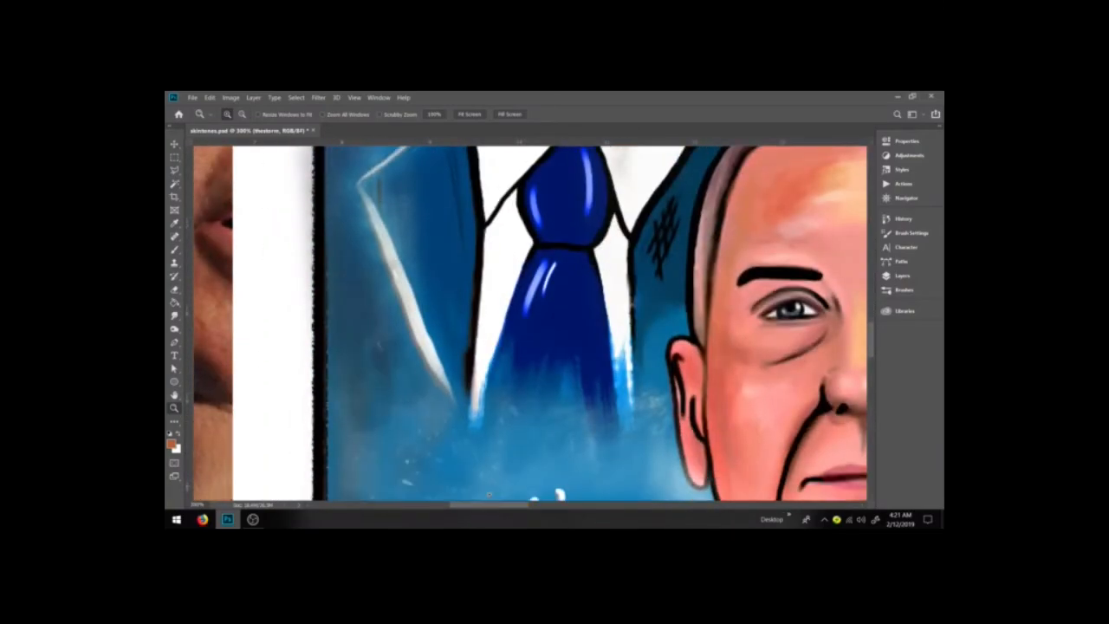
left_click_drag(496, 510, 528, 511)
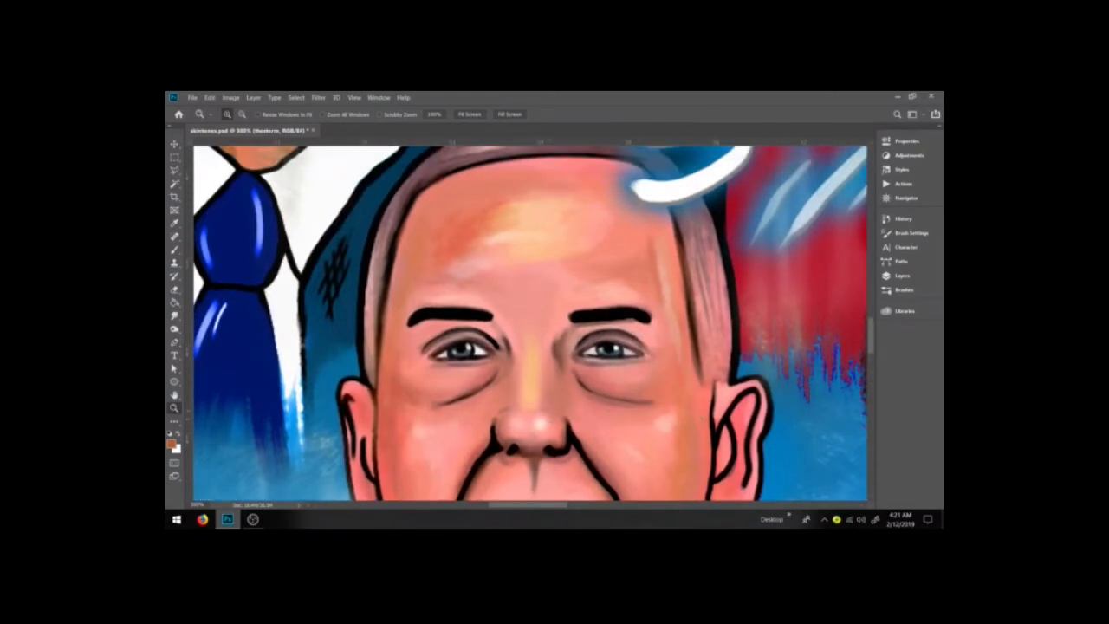
Examine the cheek, mouth, chin and neck tones on the General Mattis portrait.
scroll(728, 420, "down", 3)
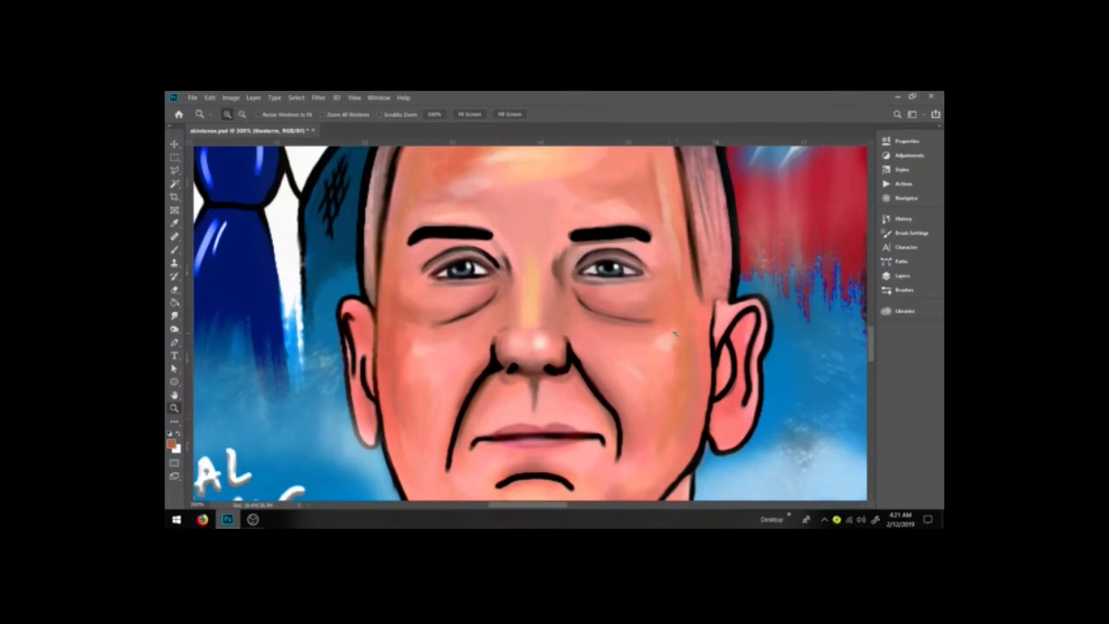
scroll(675, 335, "up", 1)
scroll(670, 473, "down", 3)
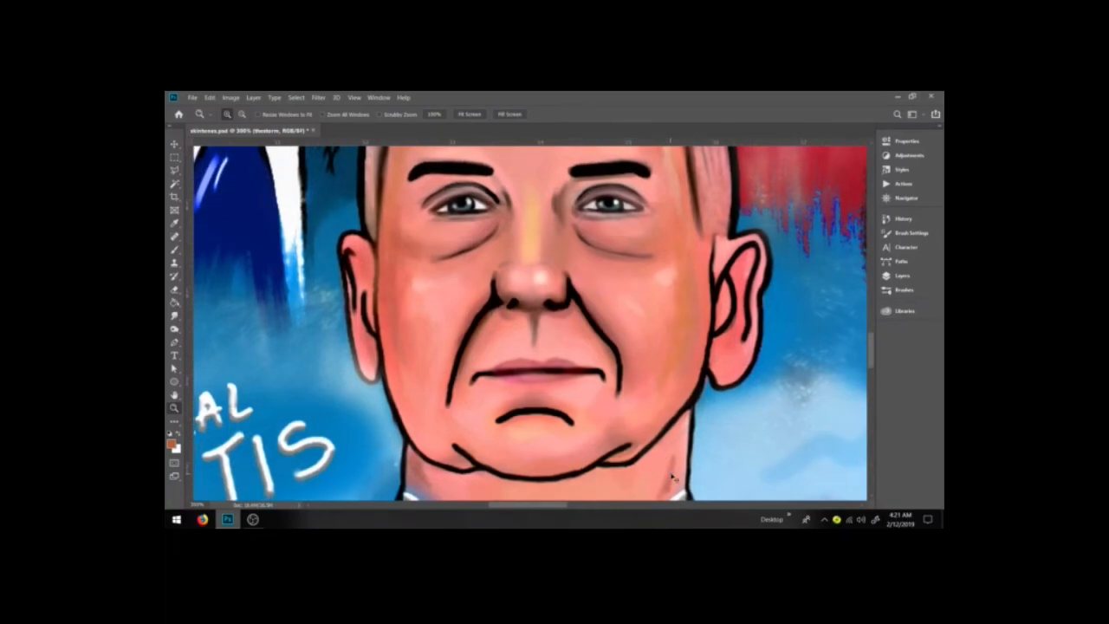
Examine the skin shading on the General Flynn portrait and compare it with the neighbouring General Mattis face.
key("ctrl+minus")
key("ctrl+minus")
left_click_drag(658, 196, 862, 396)
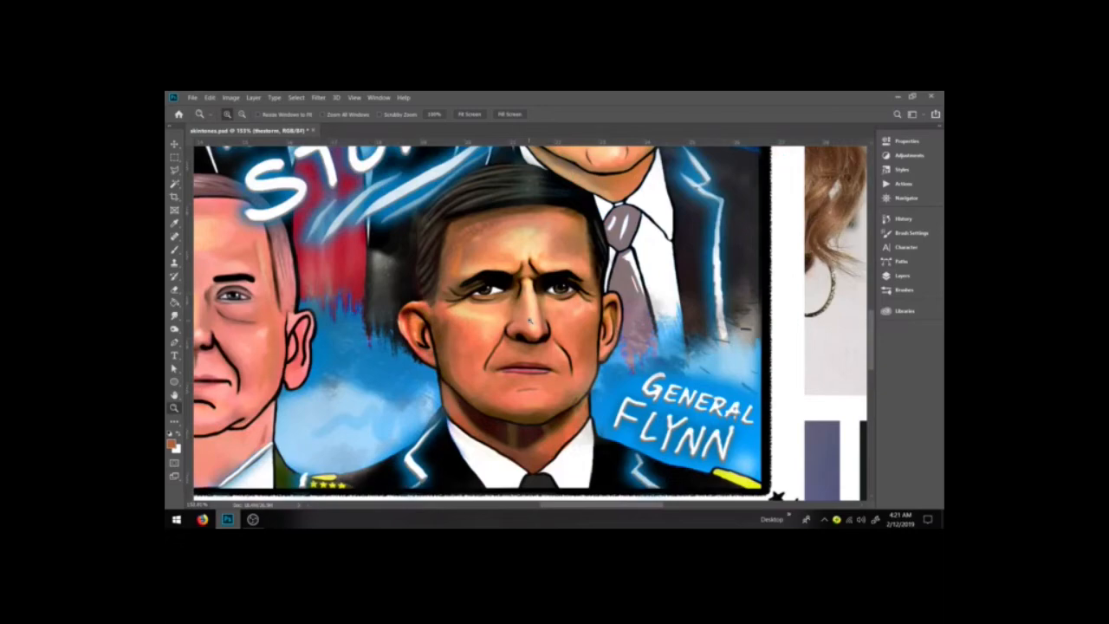
left_click(174, 157)
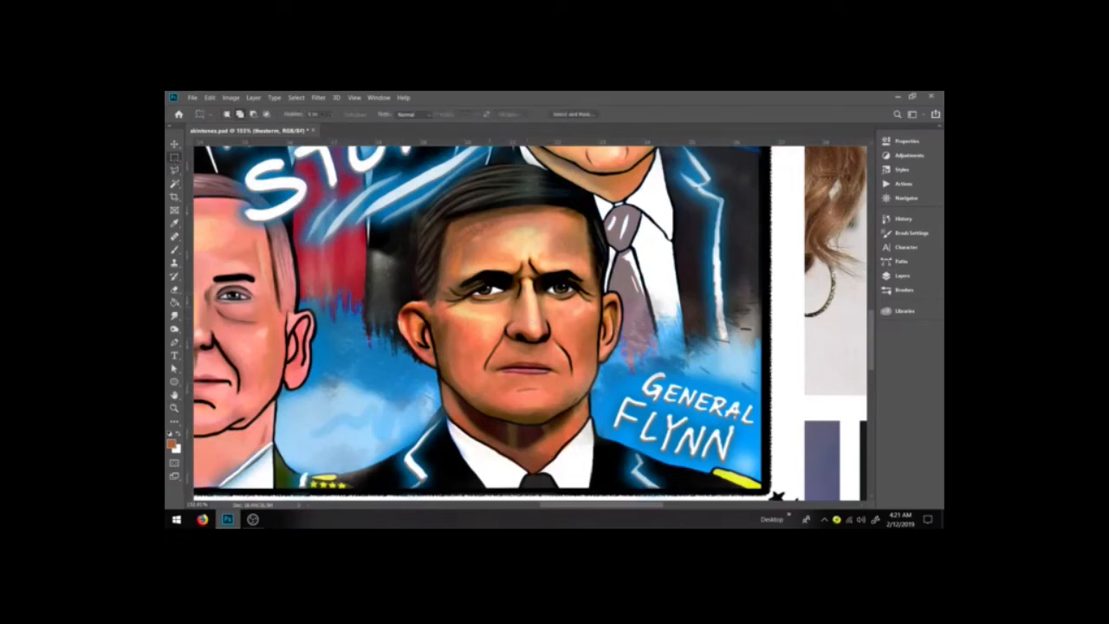
key("space")
left_click_drag(447, 386, 537, 409)
left_click_drag(310, 386, 408, 370)
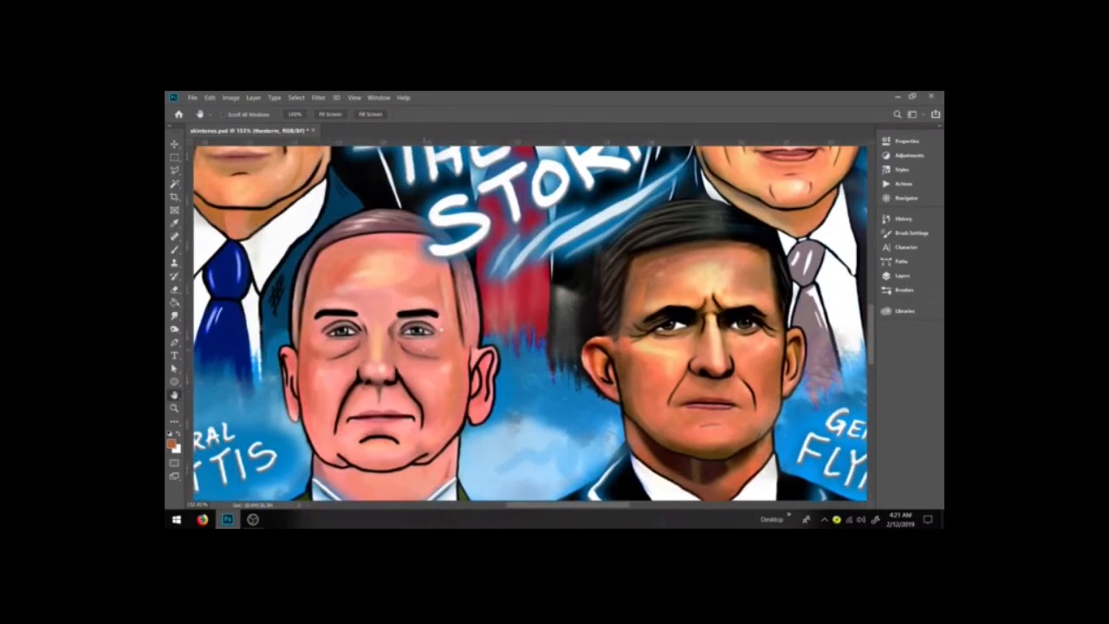
Compare the Kelly, 45 and Whitaker faces in the upper half of the cartoon and view the whole artwork.
left_click_drag(620, 266, 620, 351)
left_click_drag(726, 294, 856, 407)
mouse_move(524, 321)
left_mouse_down()
mouse_move(601, 329)
mouse_move(485, 264)
mouse_move(513, 305)
left_mouse_up()
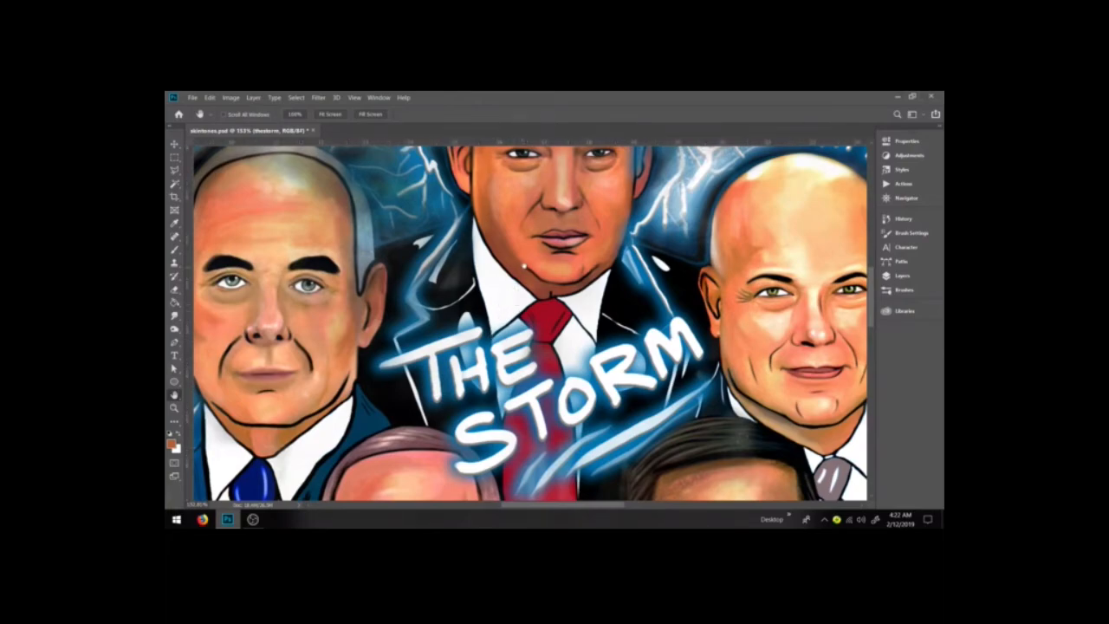
left_click_drag(308, 317, 495, 317)
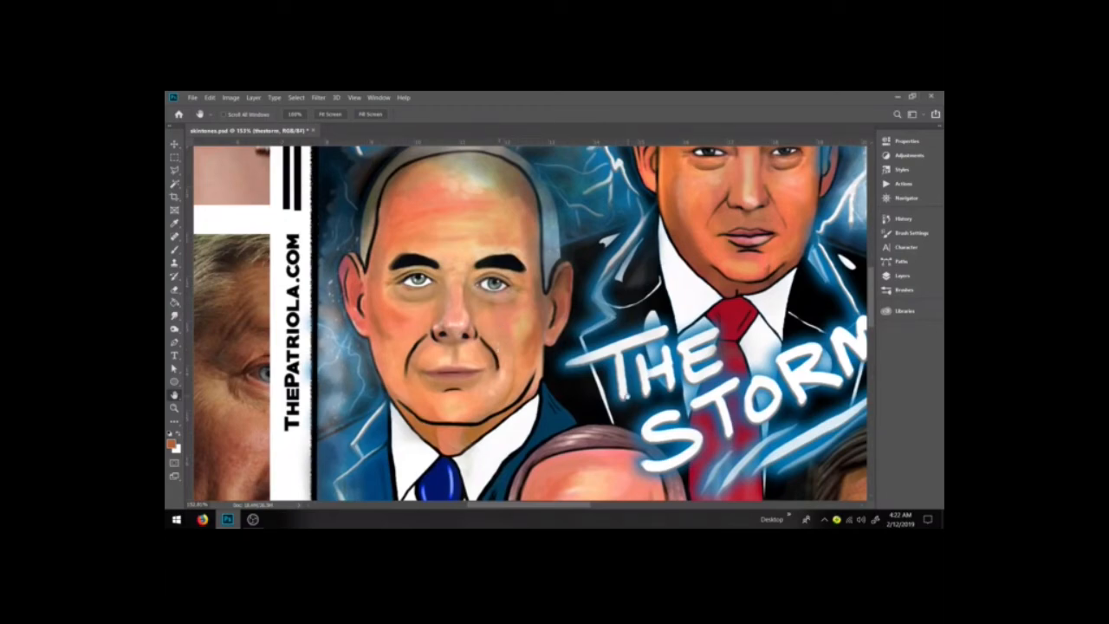
key("ctrl+1")
left_click_drag(625, 395, 565, 374)
key("ctrl+minus")
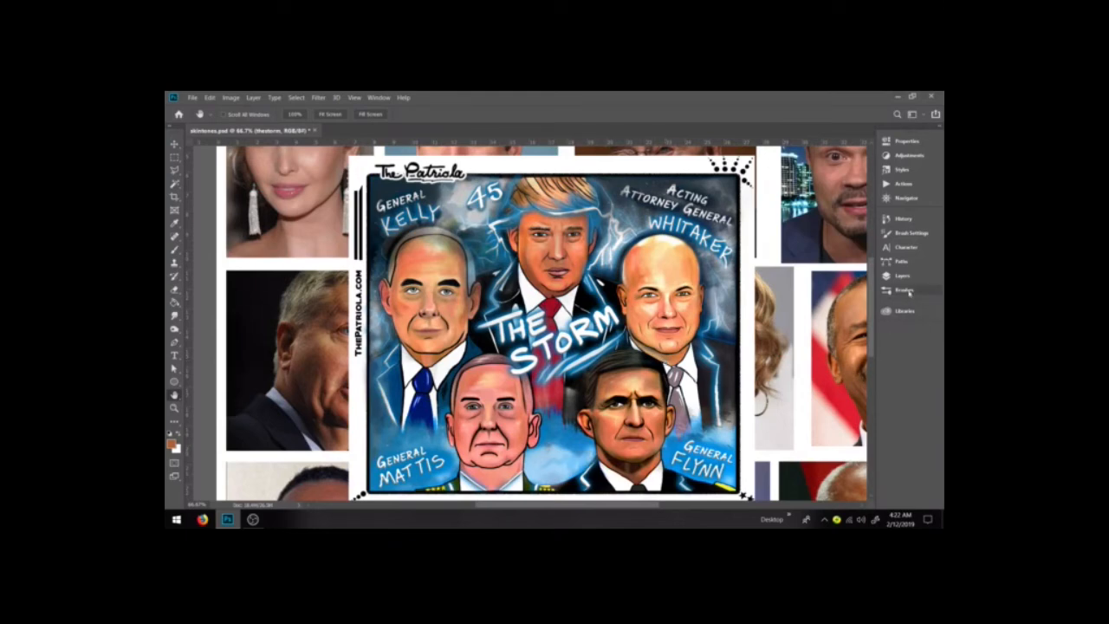
Hide the thestorm cartoon layer to uncover the portrait photos.
left_click(903, 312)
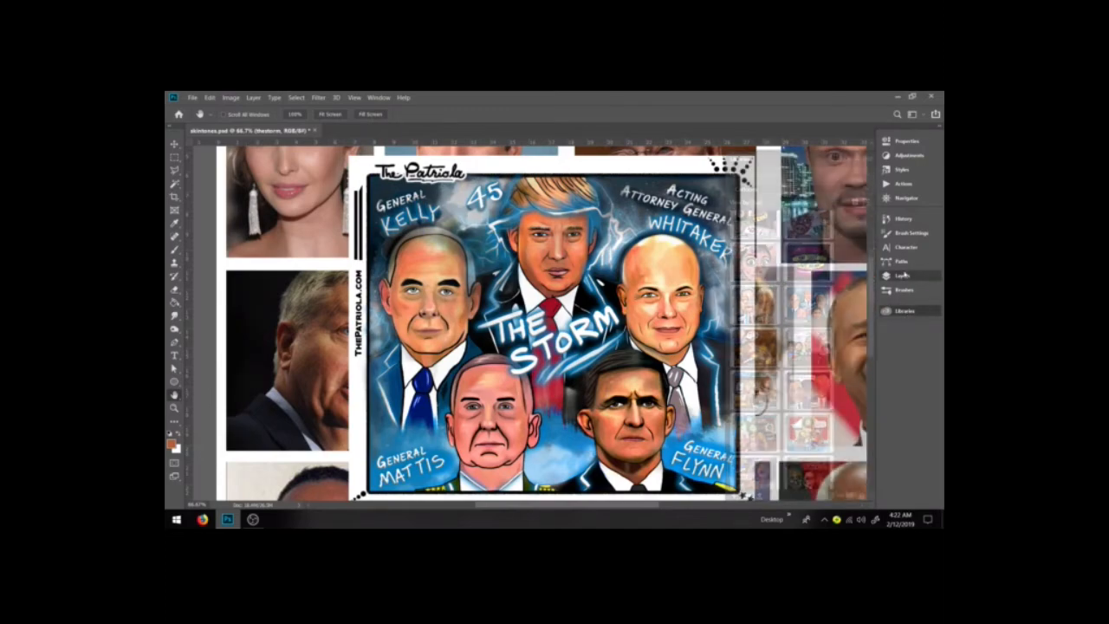
left_click(901, 275)
key("5")
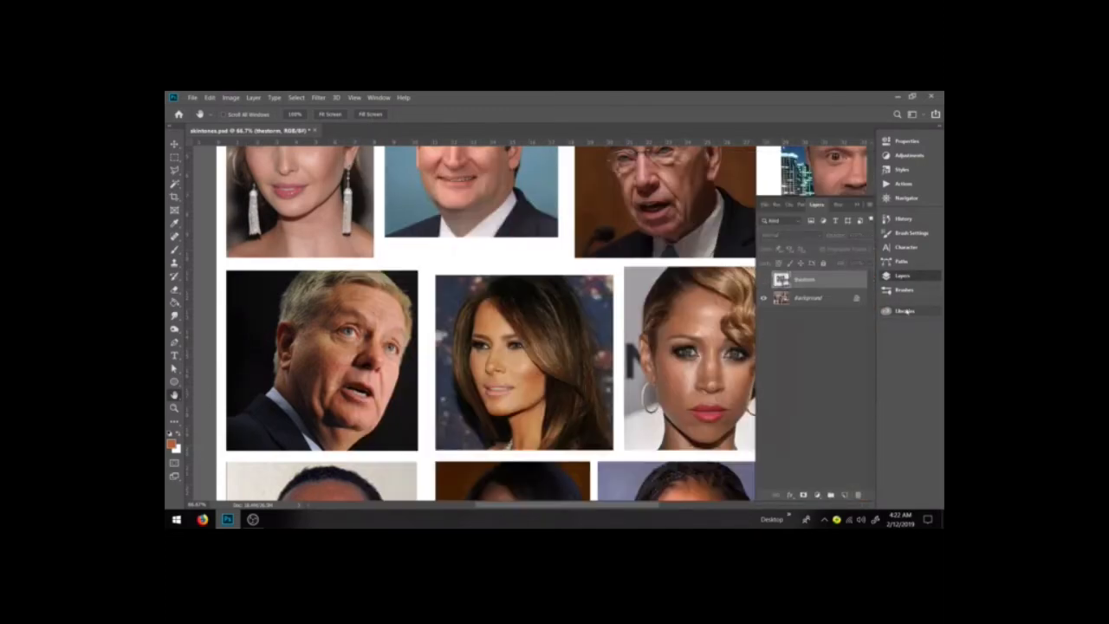
Place the schumergowdy graphic from the Cartoons library over the portraits at its original size.
left_click(904, 312)
left_click_drag(766, 307, 463, 291)
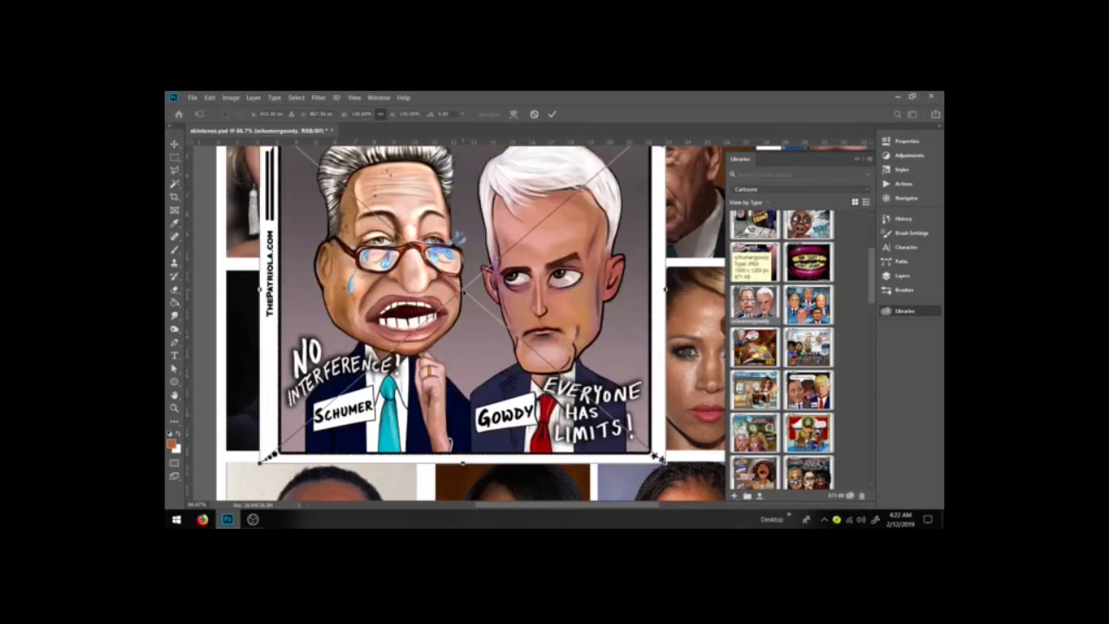
scroll(475, 322, "up", 1)
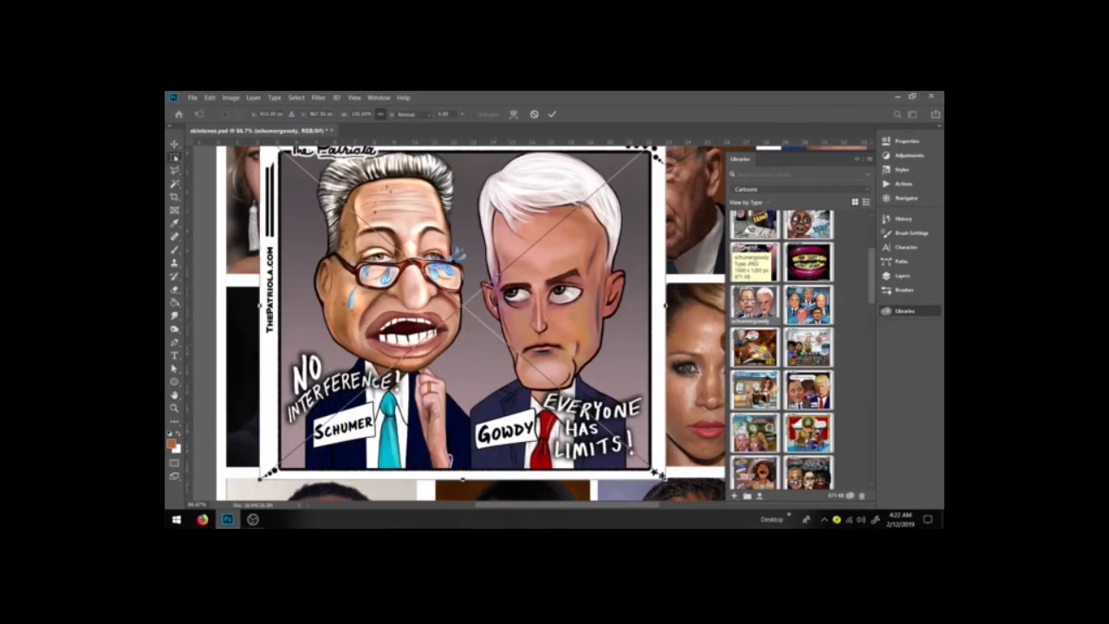
left_click(174, 157)
scroll(475, 323, "up", 1)
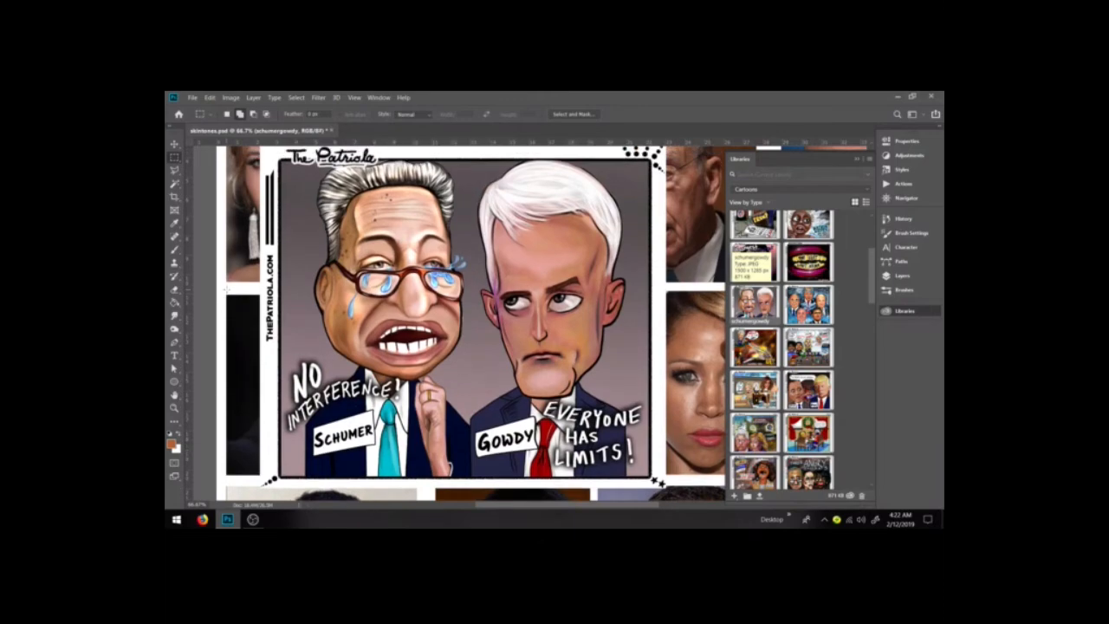
Examine the skin shading on the Gowdy face, from the forehead down to the eyes, nose and chin.
key("z")
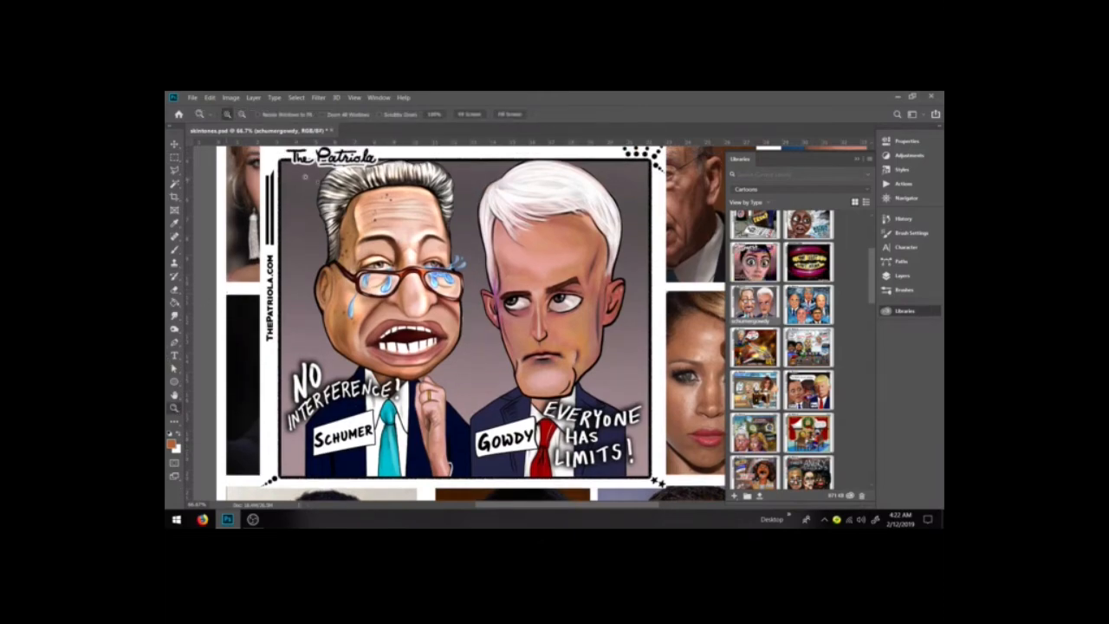
left_click(360, 236)
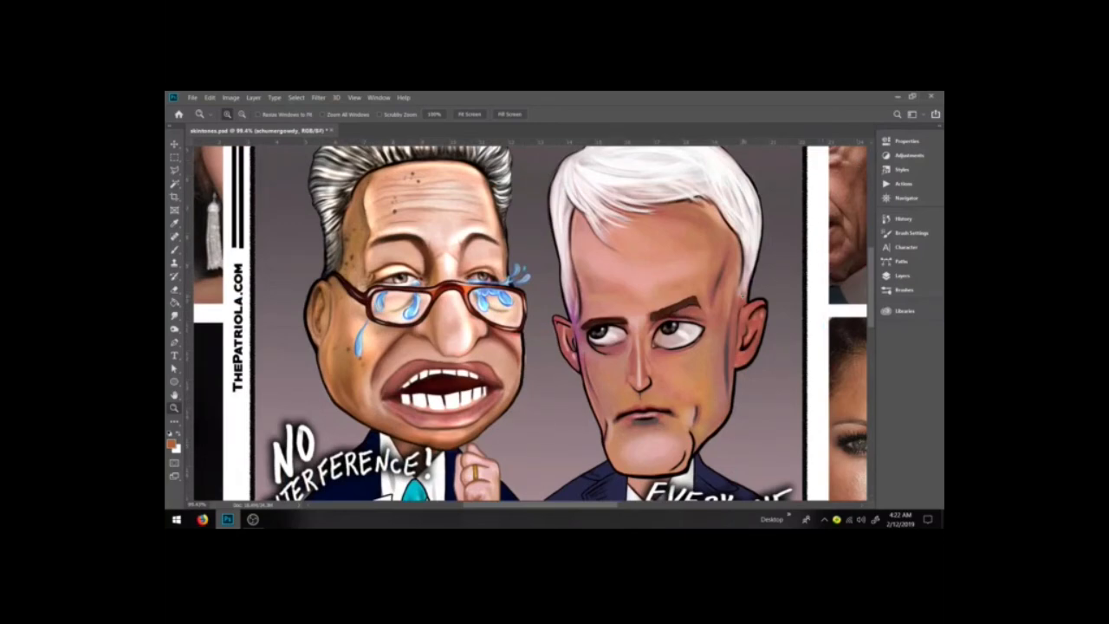
scroll(534, 323, "up", 1)
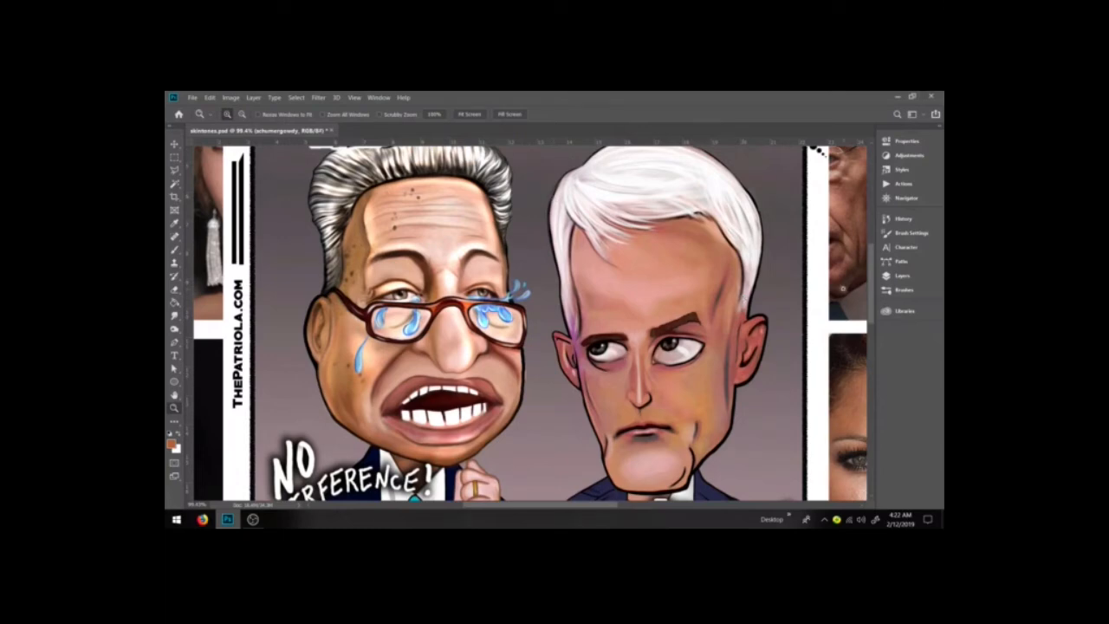
left_click_drag(577, 239, 751, 295)
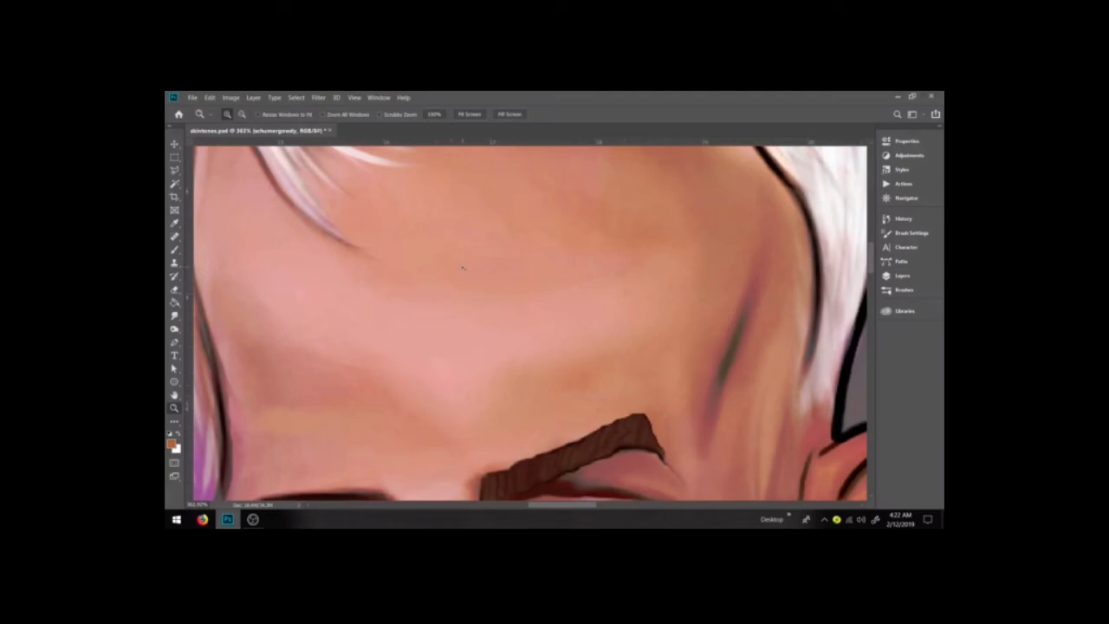
key("ctrl+minus")
key("ctrl+minus")
scroll(529, 293, "down", 1)
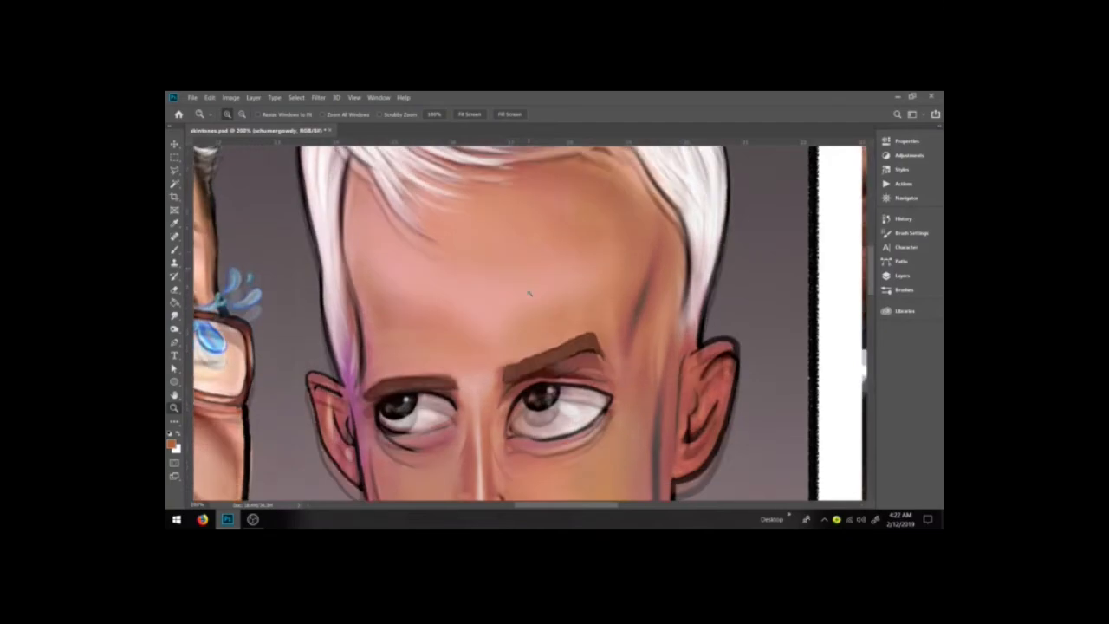
scroll(529, 292, "down", 4)
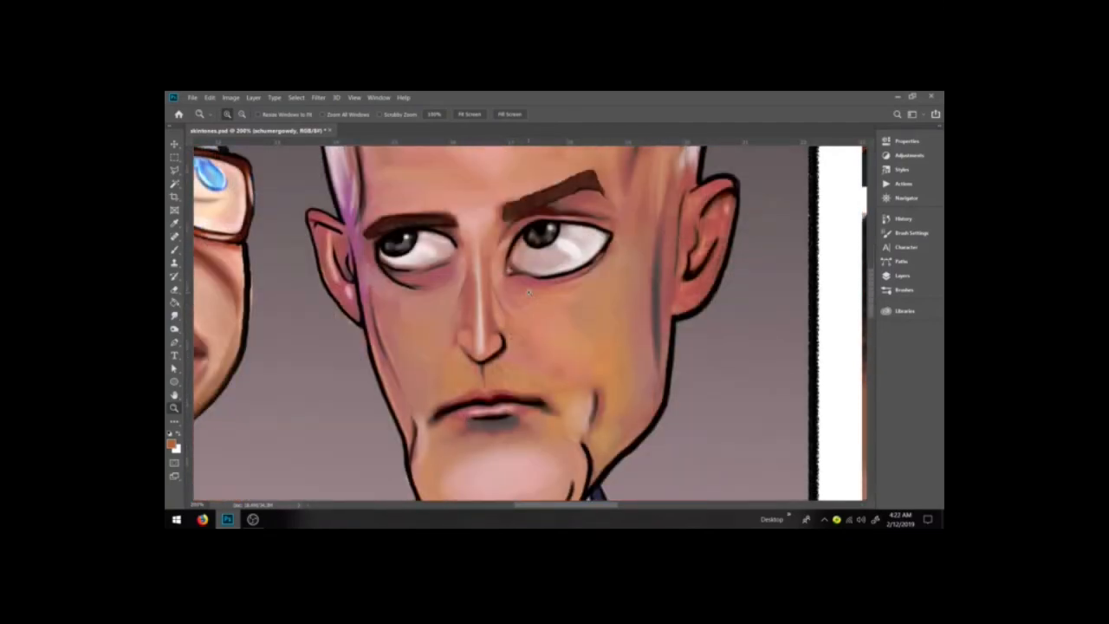
Examine the skin shading around the glasses, nose and mouth of the Schumer face and view the whole cartoon.
key("h")
left_click_drag(401, 358, 733, 398)
left_click_drag(512, 331, 602, 349)
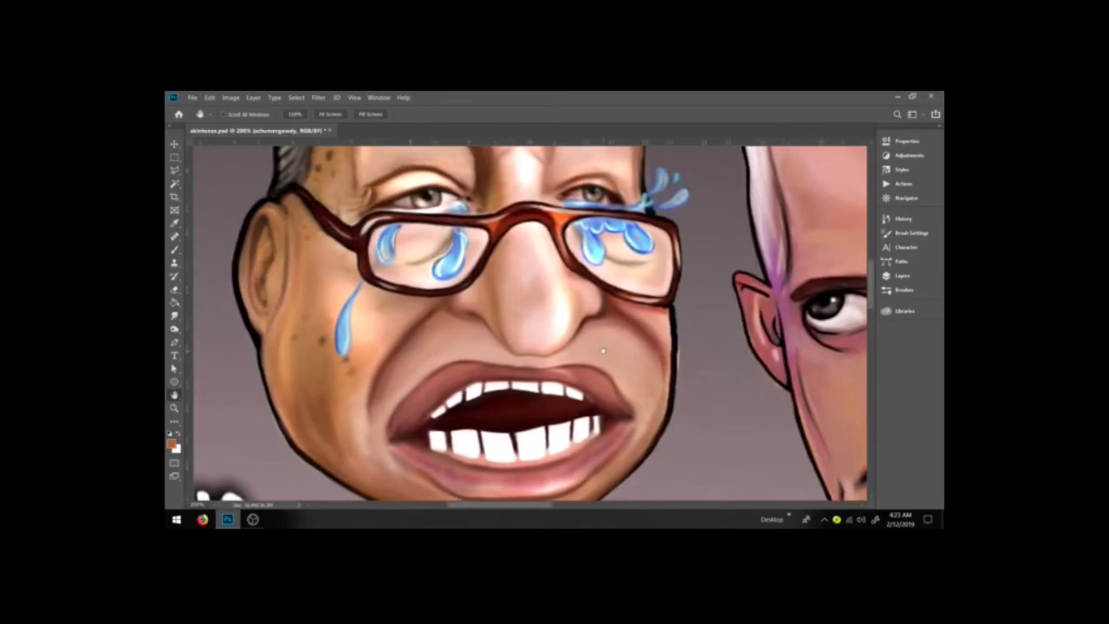
key("ctrl+minus")
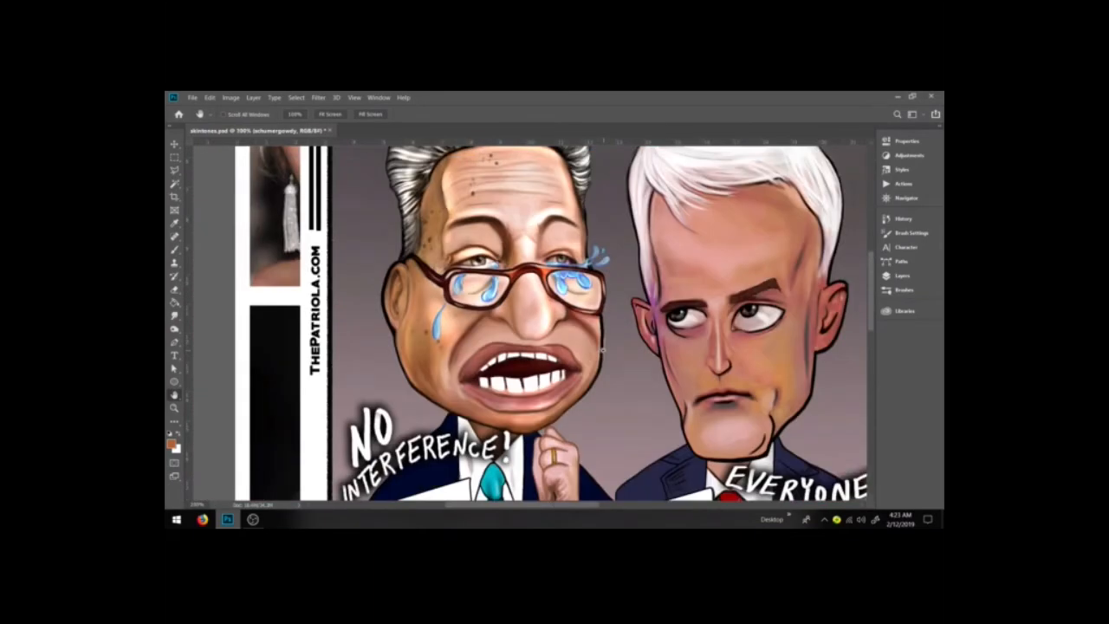
key("ctrl+minus")
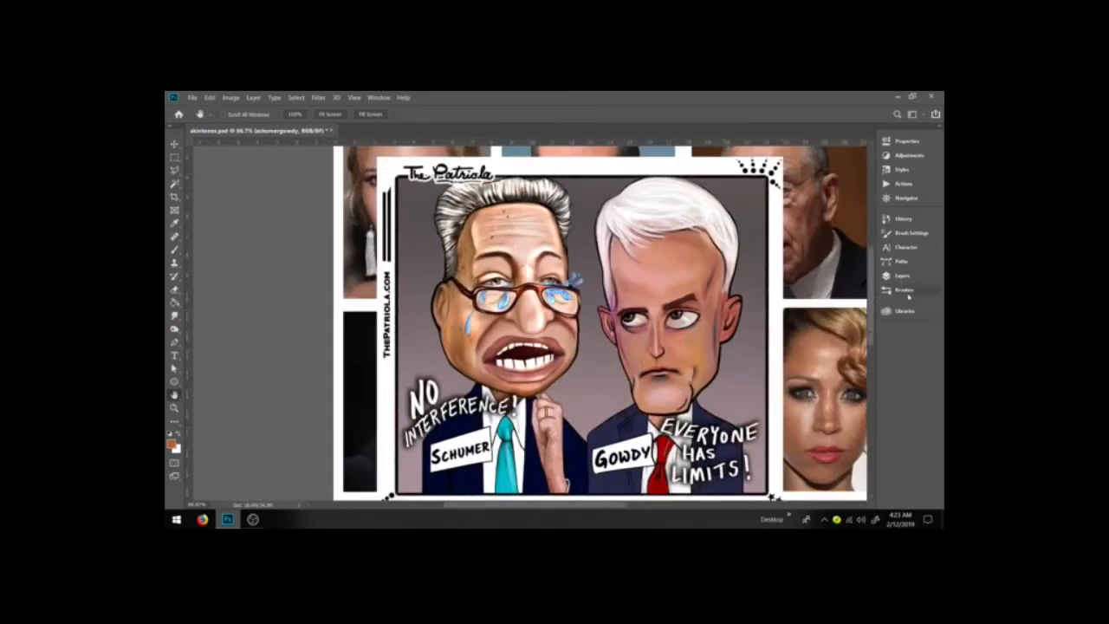
Hide the schumergowdy cartoon layer.
left_click(174, 159)
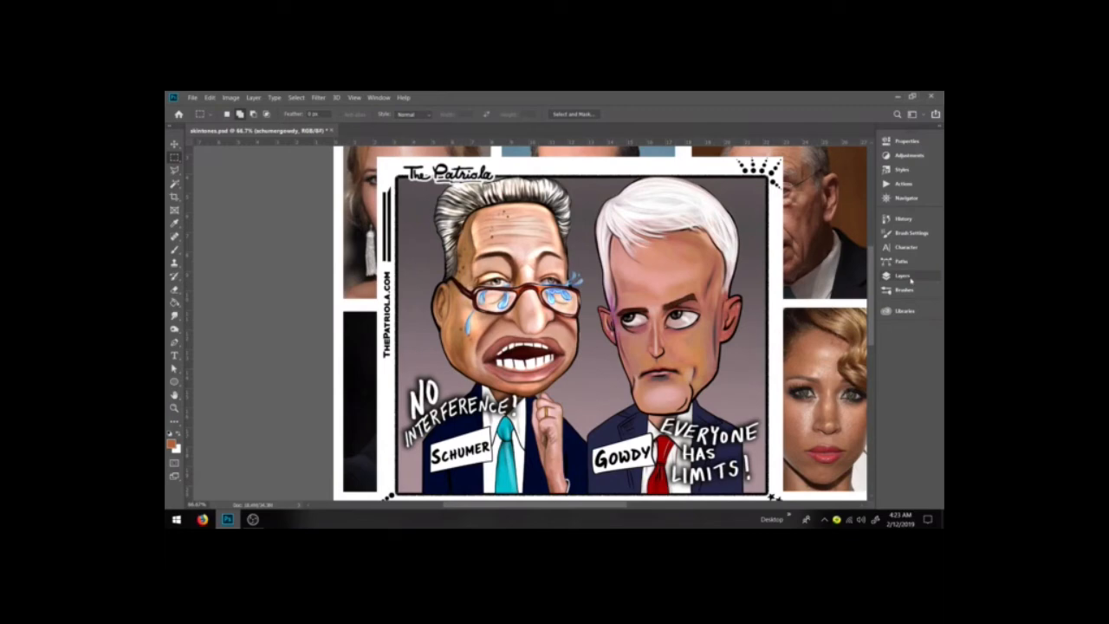
left_click(903, 276)
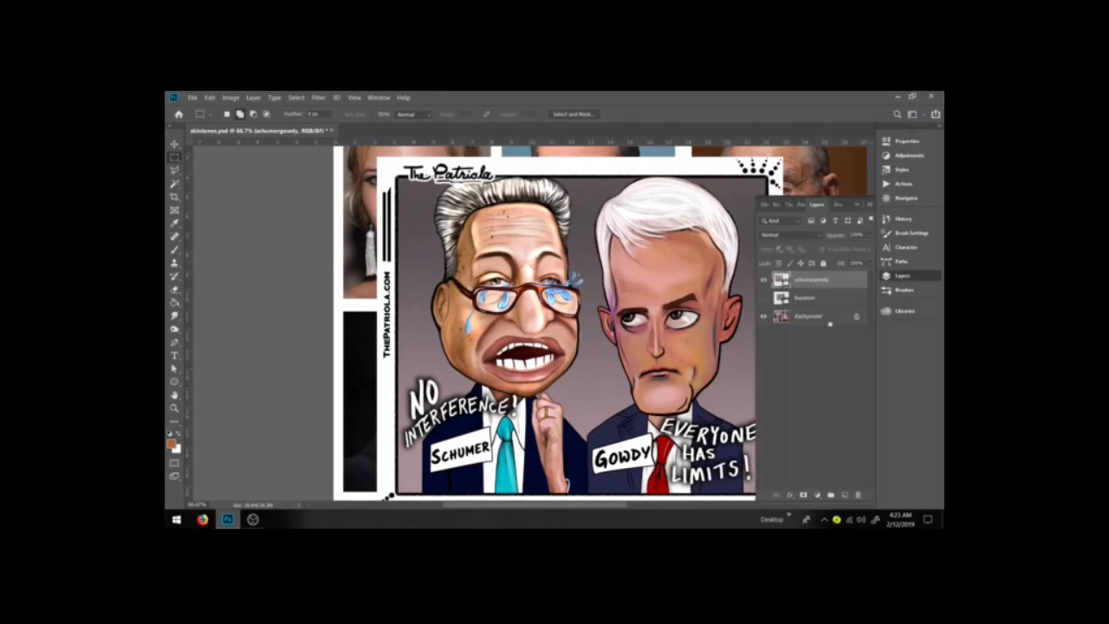
left_click(763, 280)
Place the jfk graphic from the Cartoons library and move it fully onto the canvas over the portraits.
left_click(902, 310)
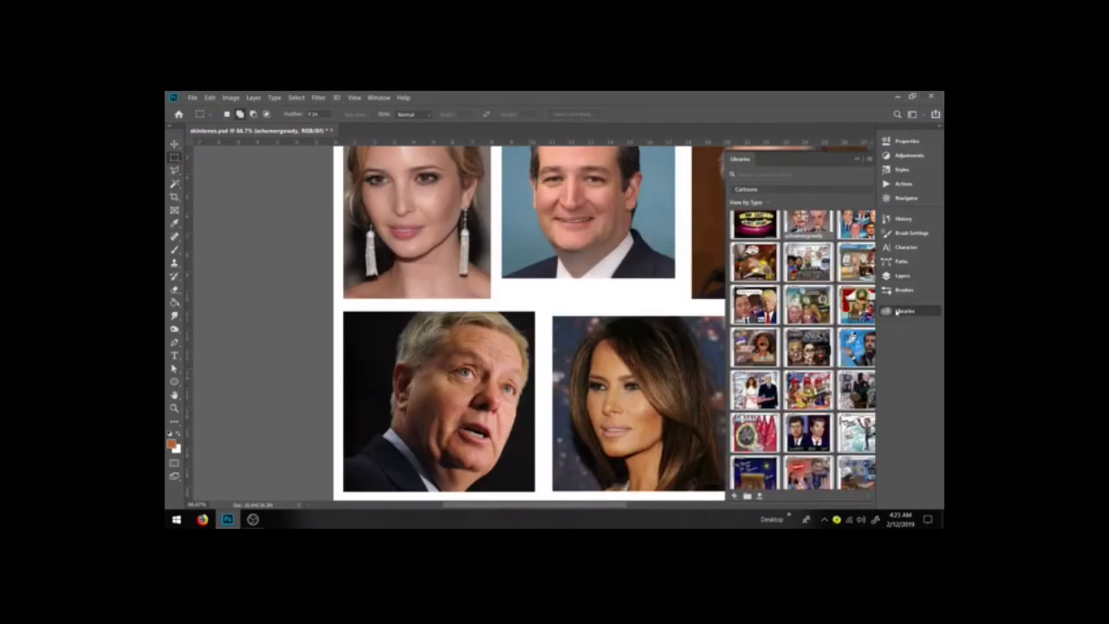
scroll(805, 381, "up", 4)
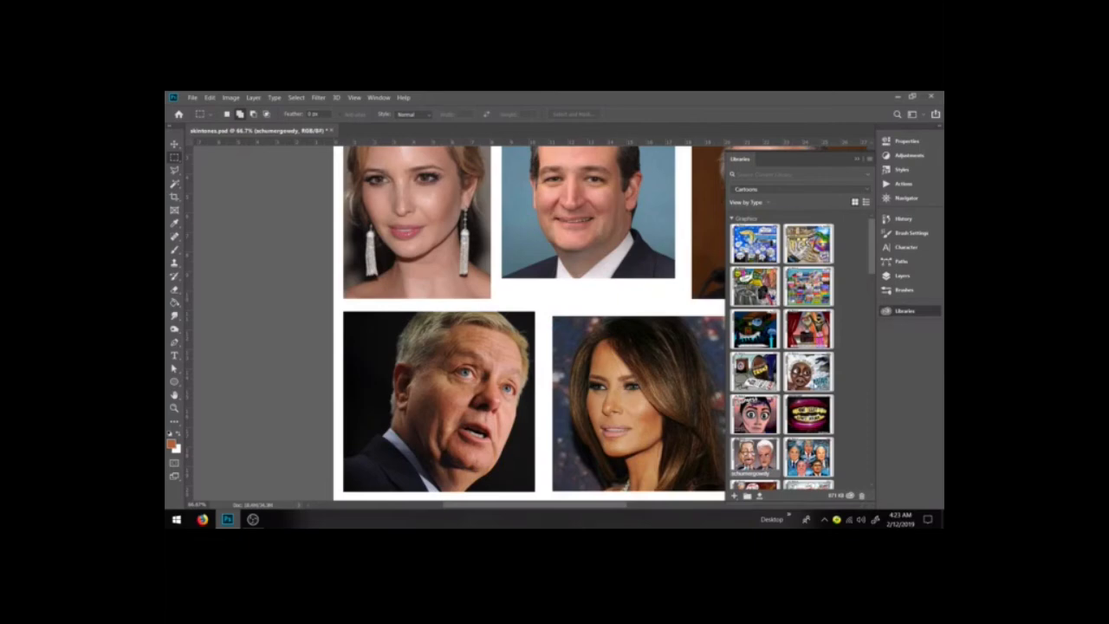
scroll(781, 350, "down", 4)
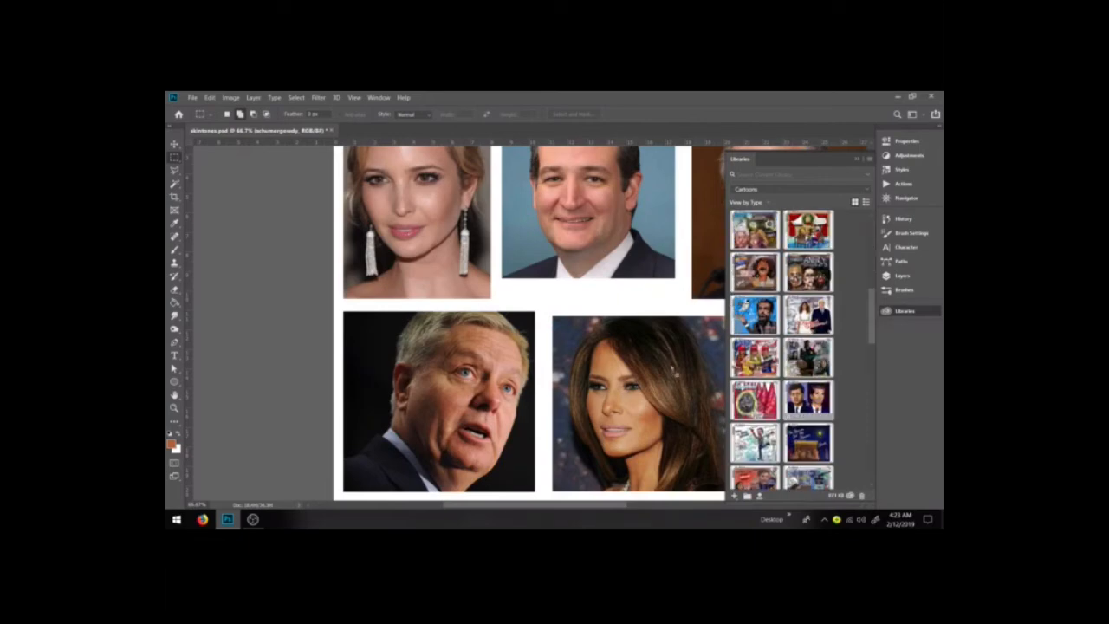
left_click_drag(463, 303, 465, 303)
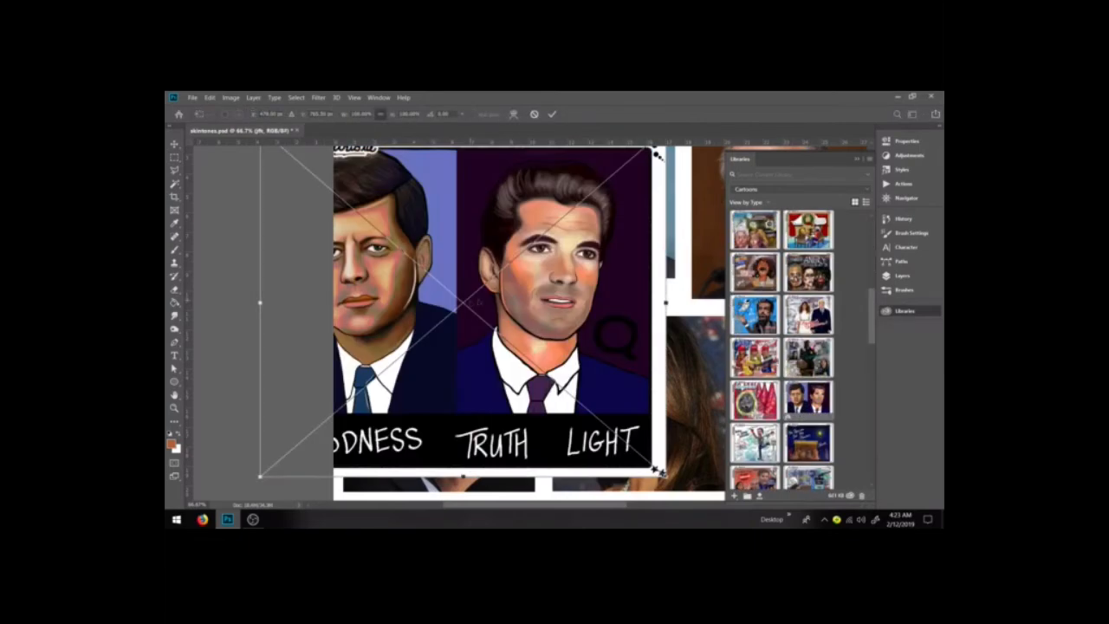
left_click(857, 162)
left_click(174, 144)
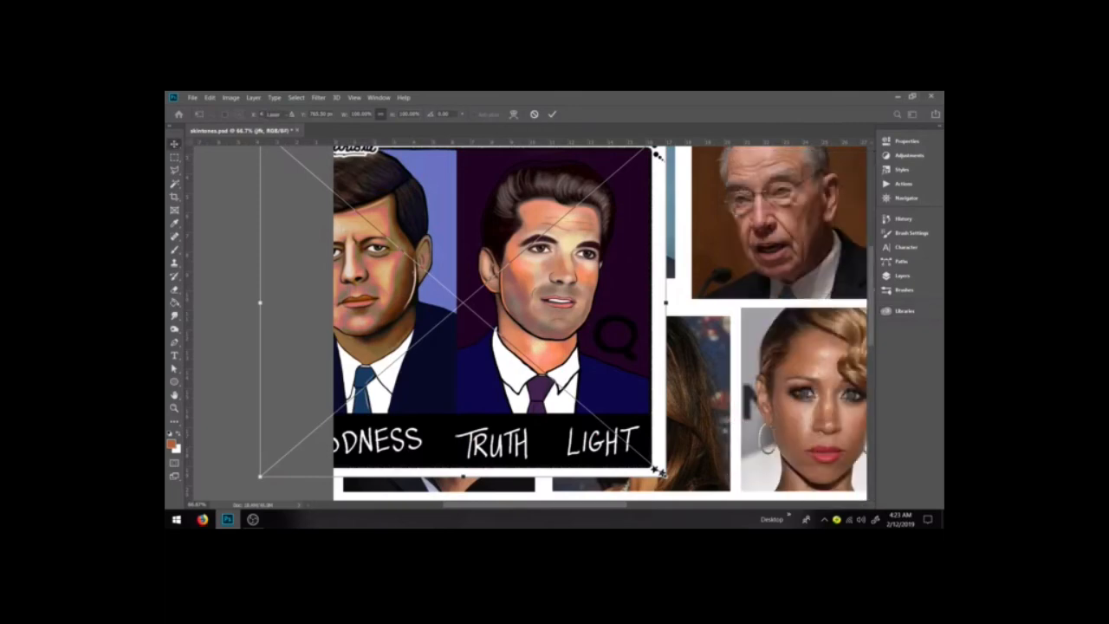
left_click_drag(513, 288, 572, 305)
Examine the skin shading on both faces in the jfk cartoon up close and hide its layer.
left_click(174, 407)
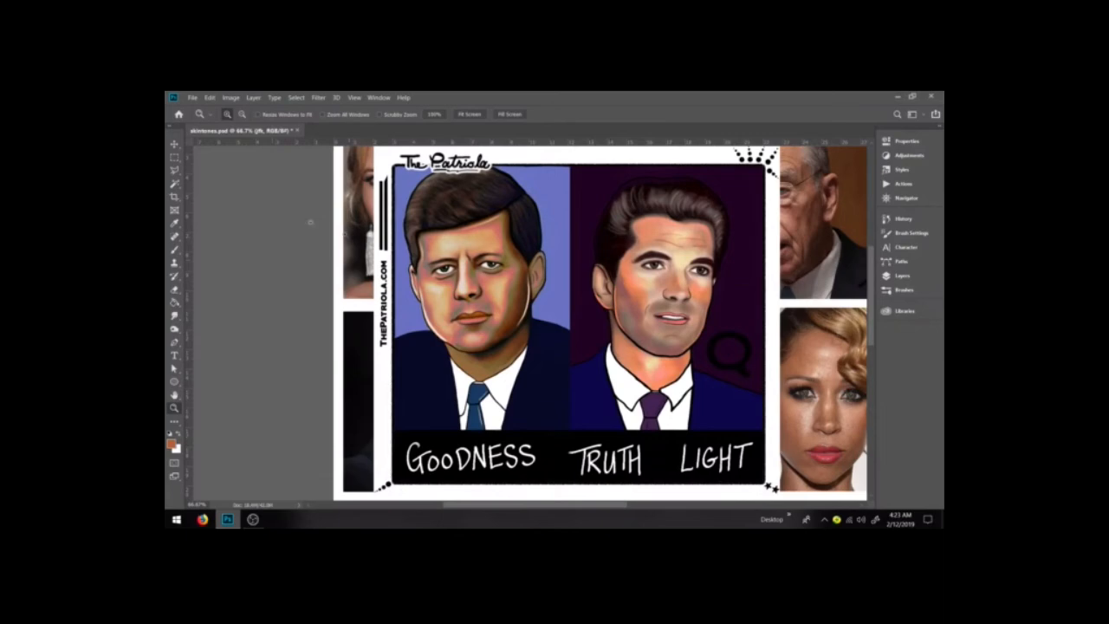
left_click_drag(396, 175, 760, 388)
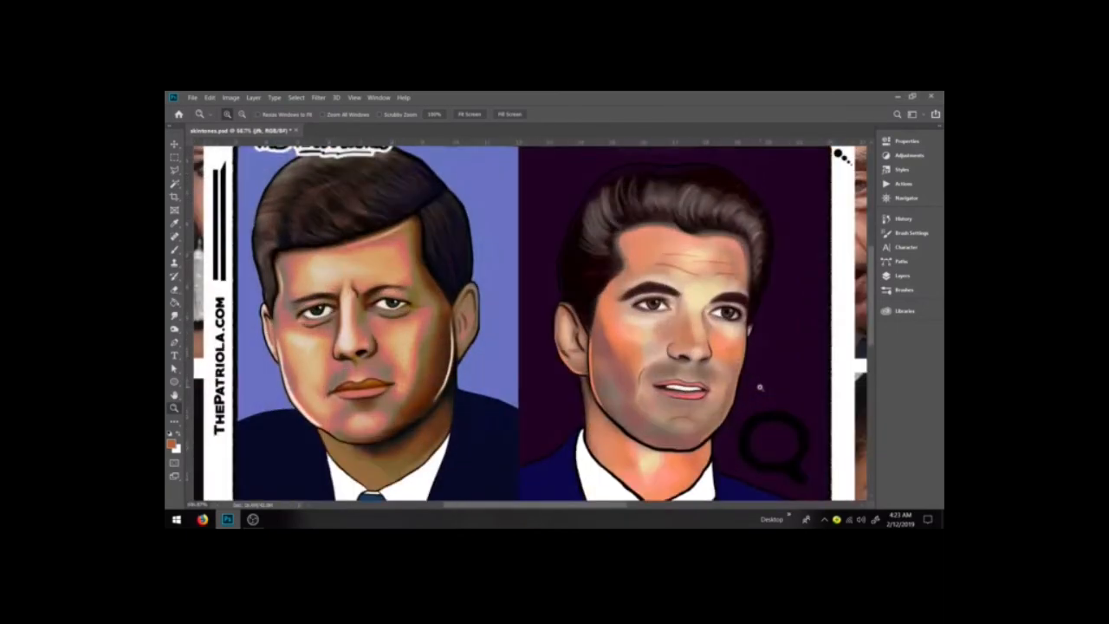
left_click(174, 157)
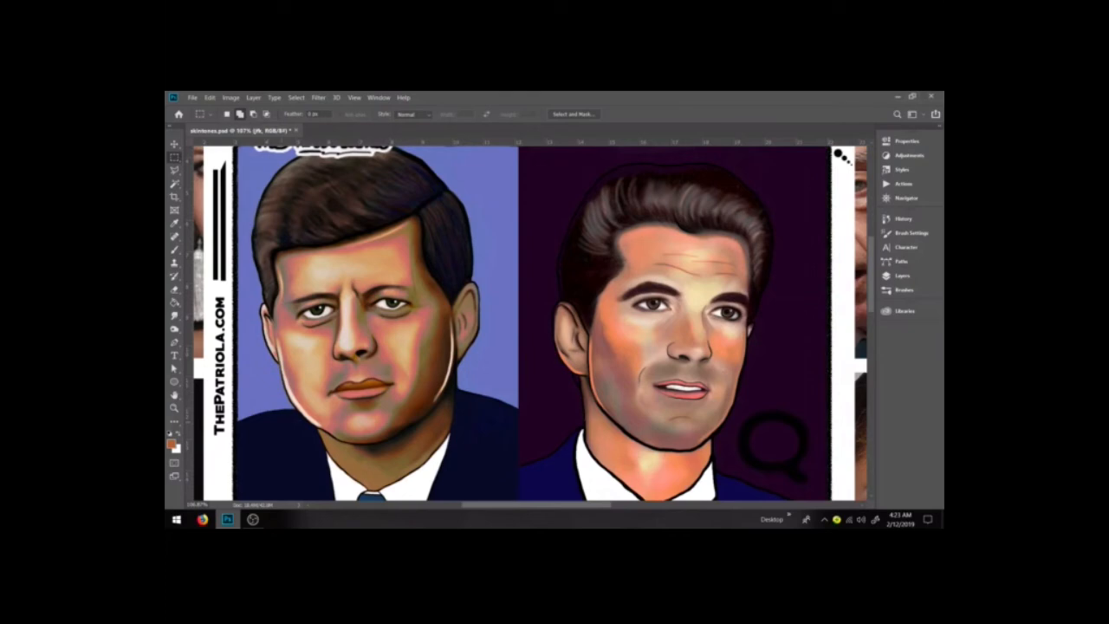
left_click(902, 275)
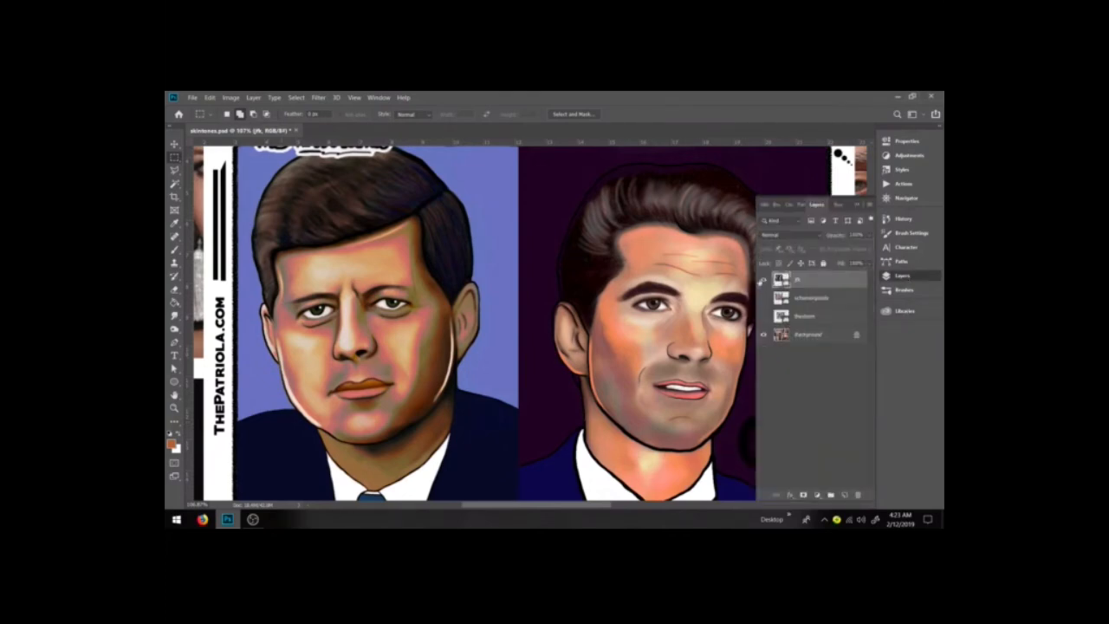
left_click(763, 280)
Place the "#2 is banned!" cartoon from the Cartoons library over the portraits, view the bearded man's face shading, and hide its layer.
left_click(918, 311)
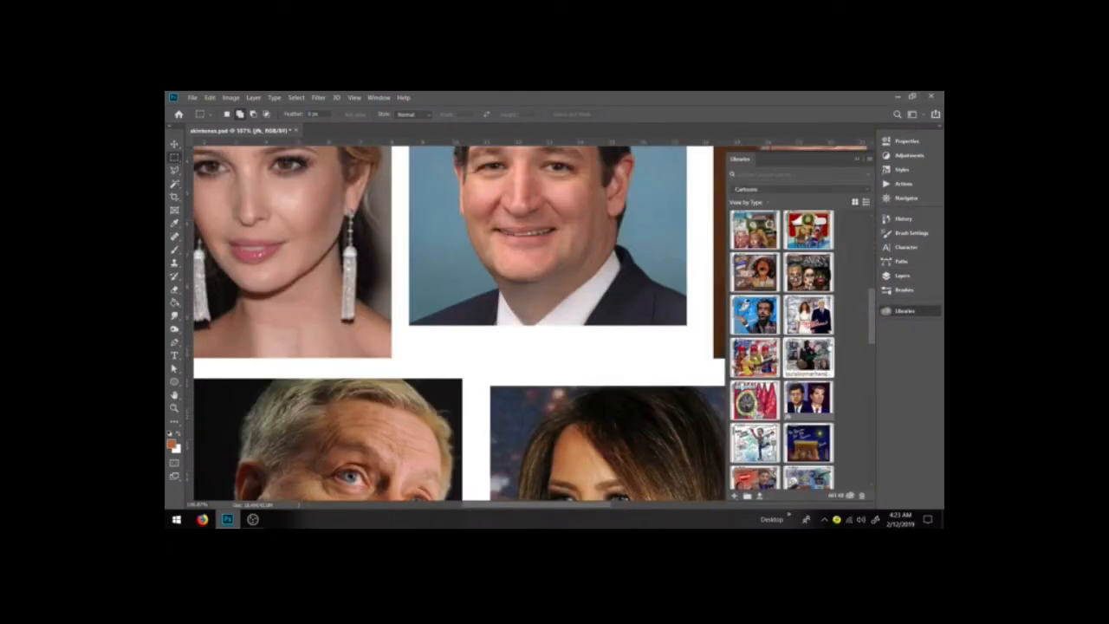
left_click_drag(757, 325, 531, 323)
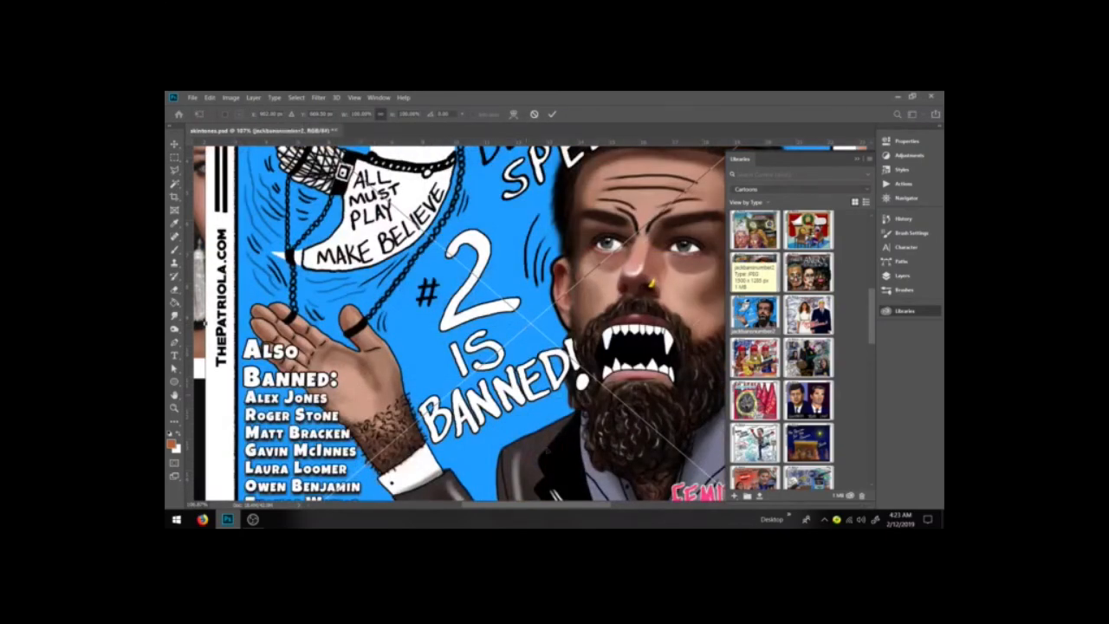
left_click_drag(523, 507, 541, 506)
left_click(177, 157)
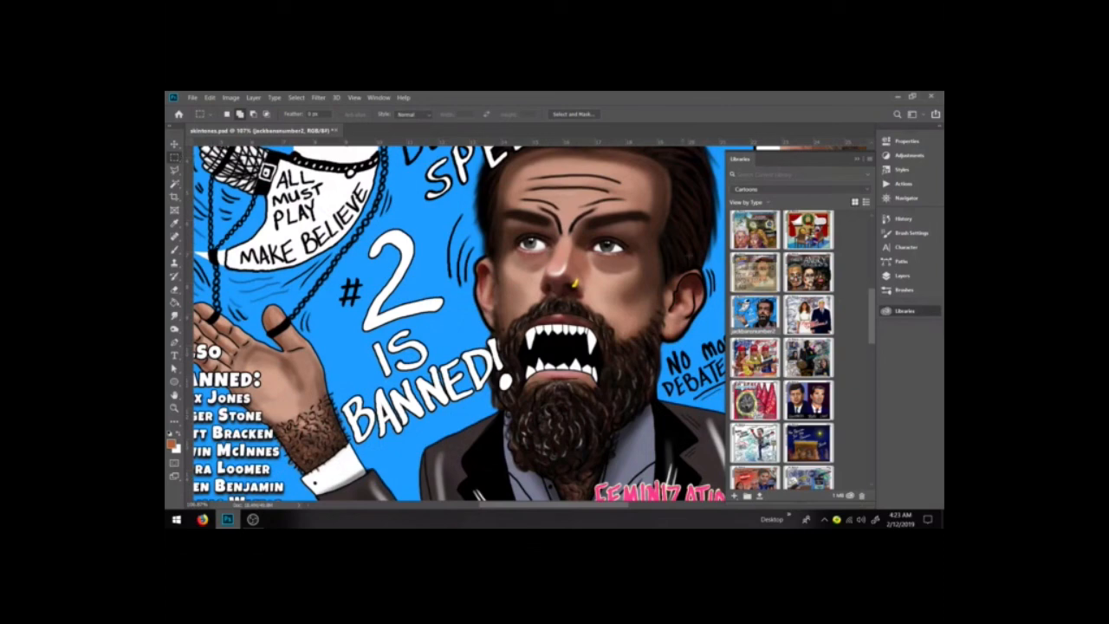
left_click(901, 275)
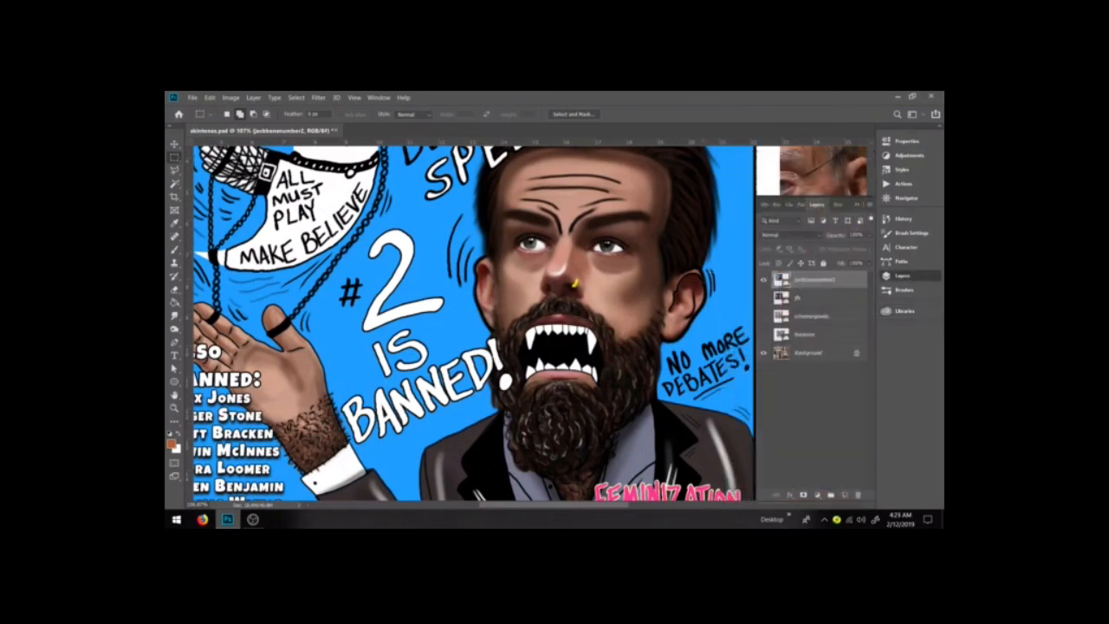
left_click(764, 279)
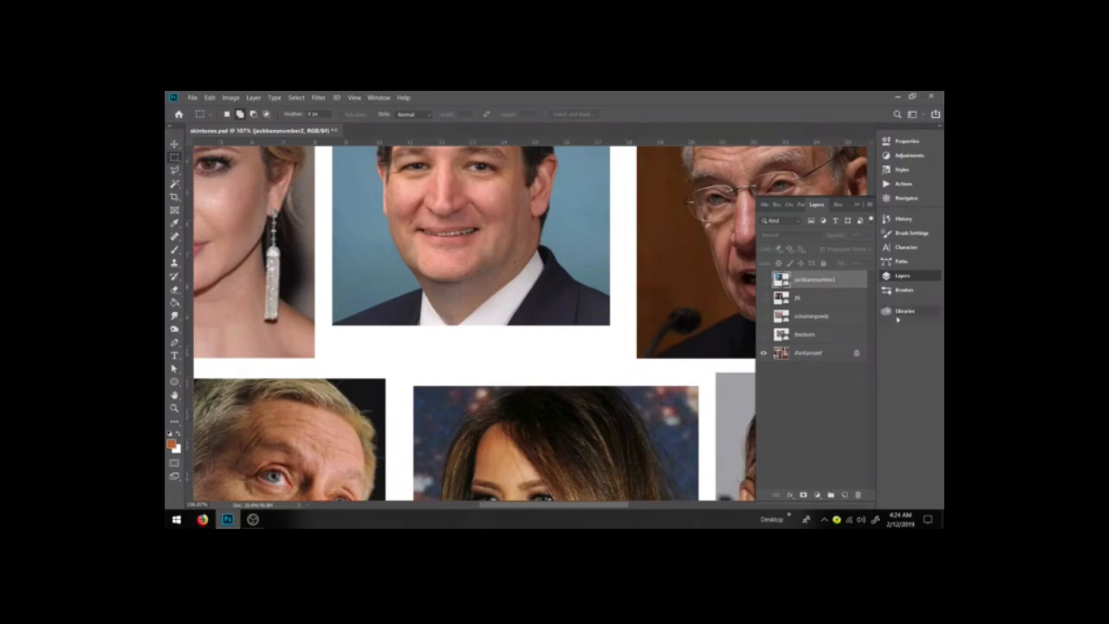
Place the clintonfoundation graphic from the Cartoons library over the portraits and bring both faces fully into view.
left_click(900, 315)
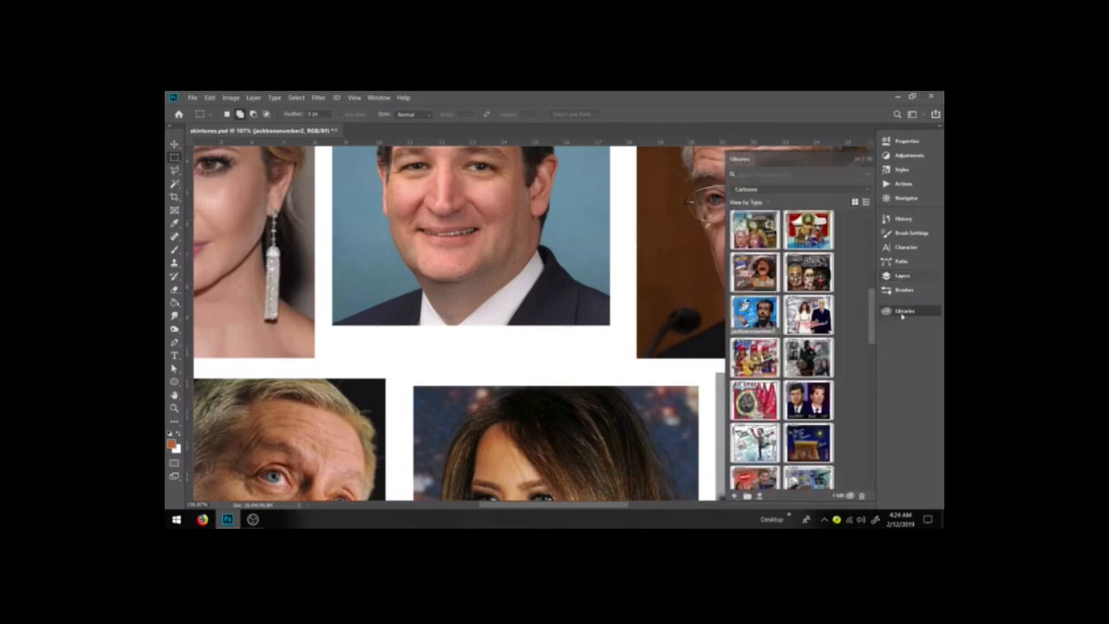
scroll(810, 321, "up", 4)
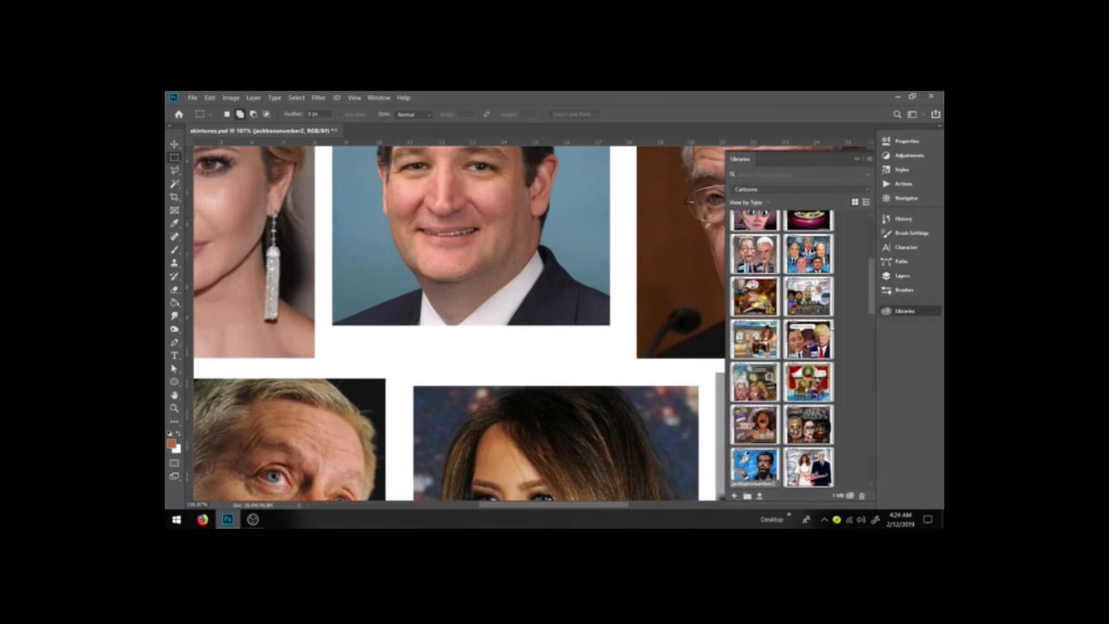
left_click_drag(518, 307, 516, 304)
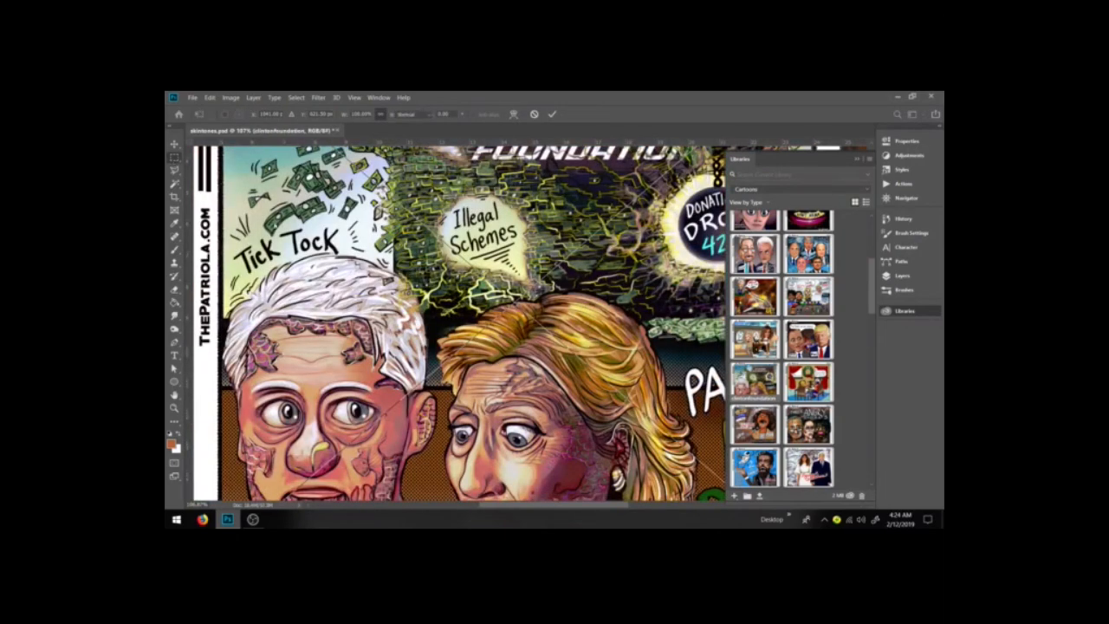
key("Return")
left_click_drag(504, 320, 525, 246)
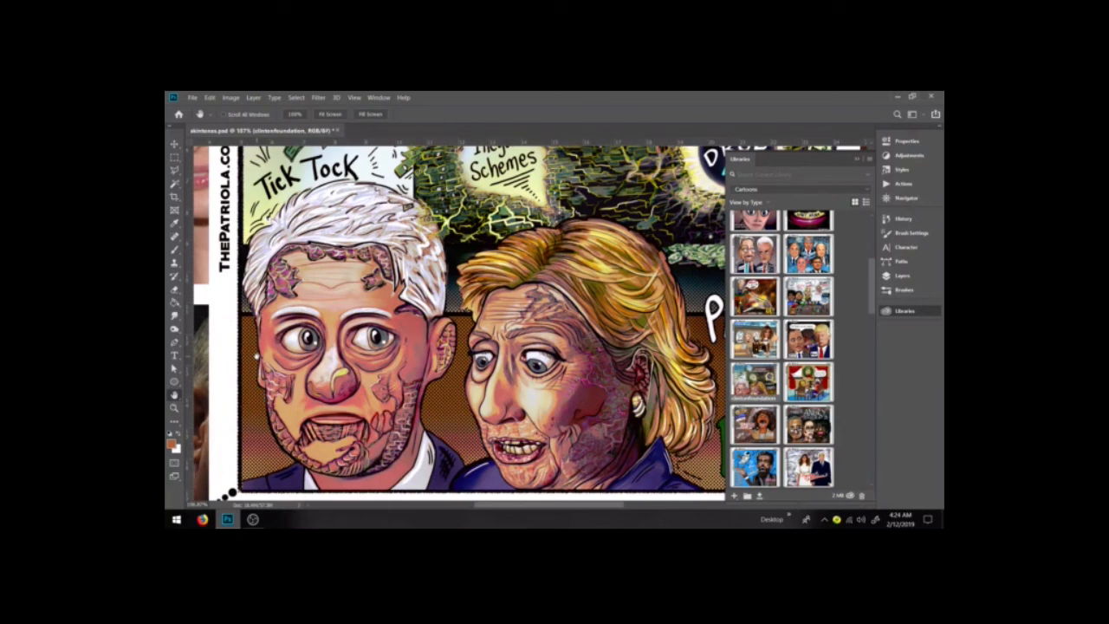
Place the "Whitaker! Mueller!" cartoon with Trump from the Cartoons library and show the skin shading on both faces.
left_click_drag(813, 341, 417, 316)
key("Return")
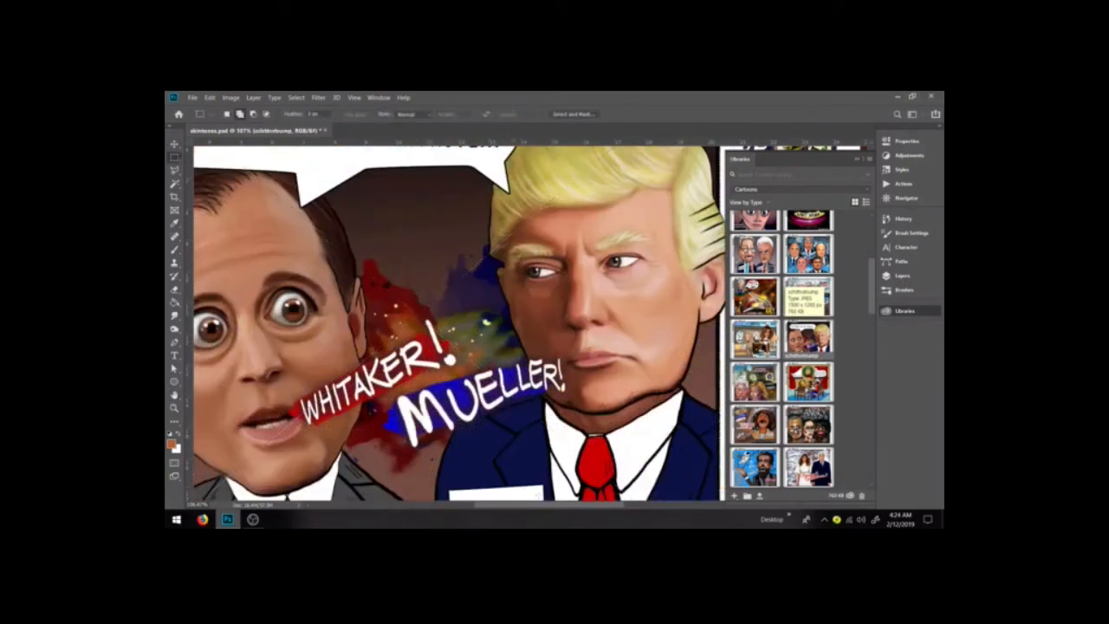
left_click_drag(537, 505, 530, 511)
Place the Angry Democrats cartoon from the Cartoons library over the other graphics.
scroll(850, 388, "down", 5)
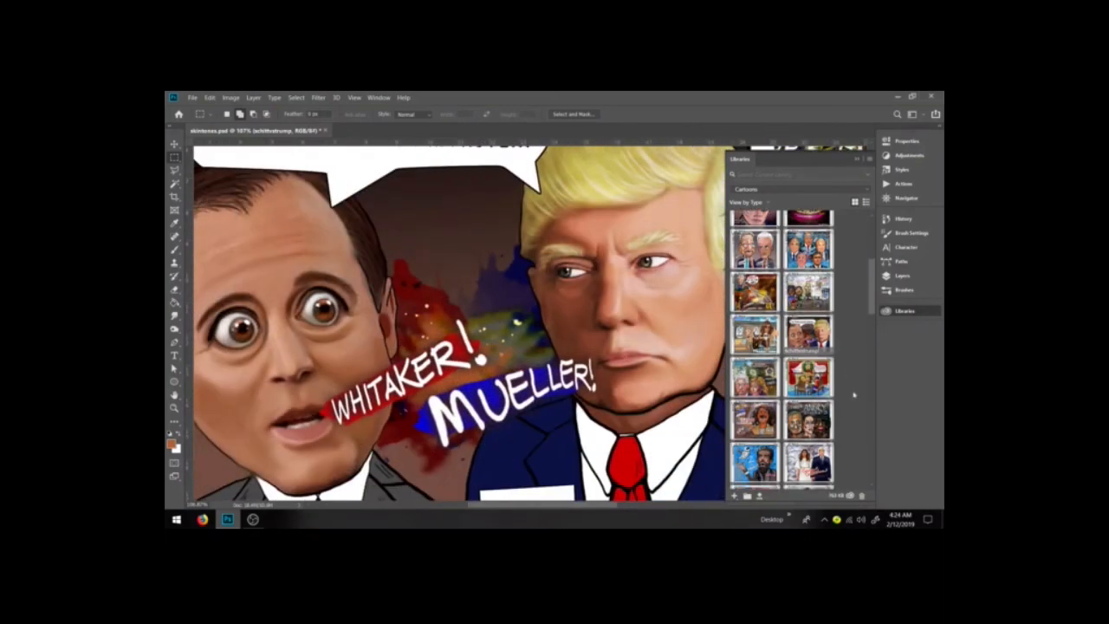
left_click_drag(809, 271, 426, 294)
key("Return")
Place the Russian Witch Hunt Hoax cartoon from the Cartoons library and view its figures and the whole drawing.
scroll(790, 383, "down", 5)
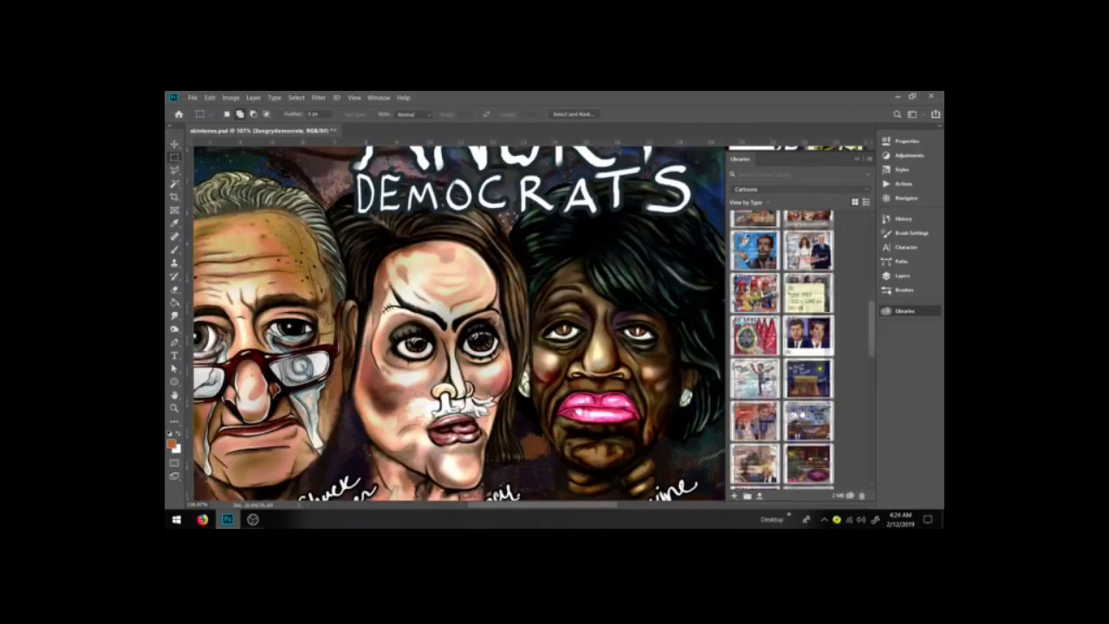
scroll(789, 383, "down", 5)
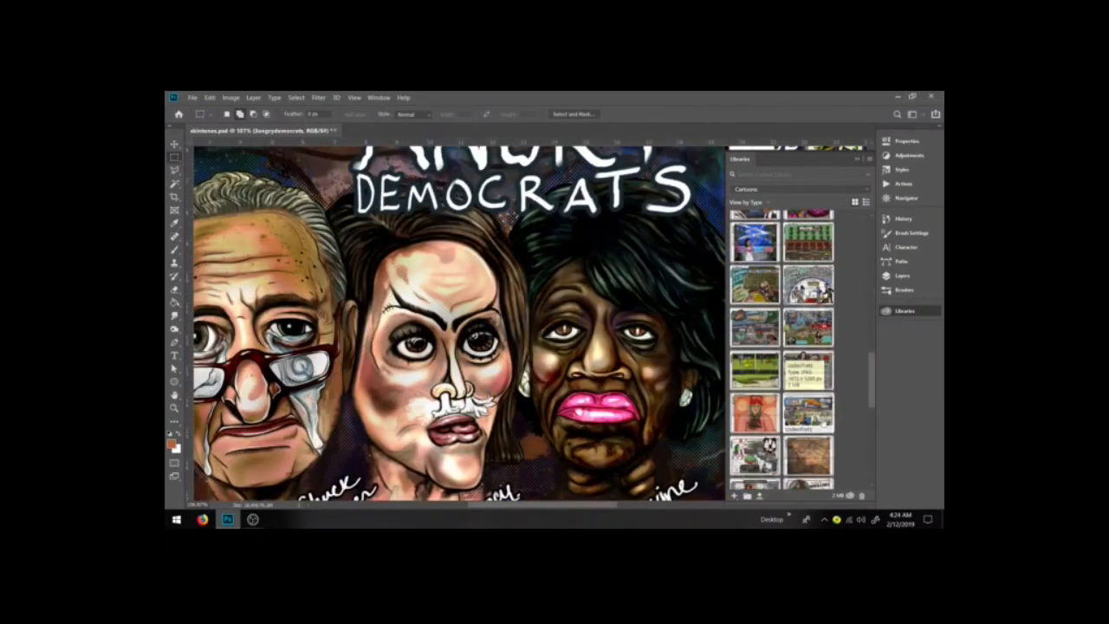
left_click_drag(808, 258, 380, 332)
left_click(174, 156)
key("h")
left_click_drag(479, 339, 506, 286)
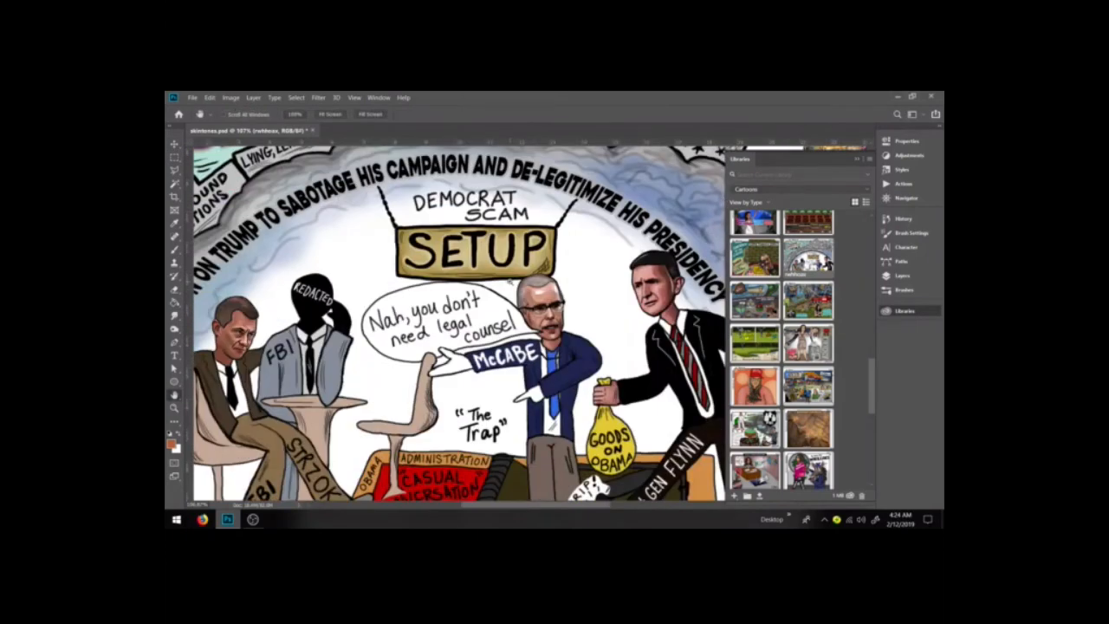
scroll(511, 281, "down", 2)
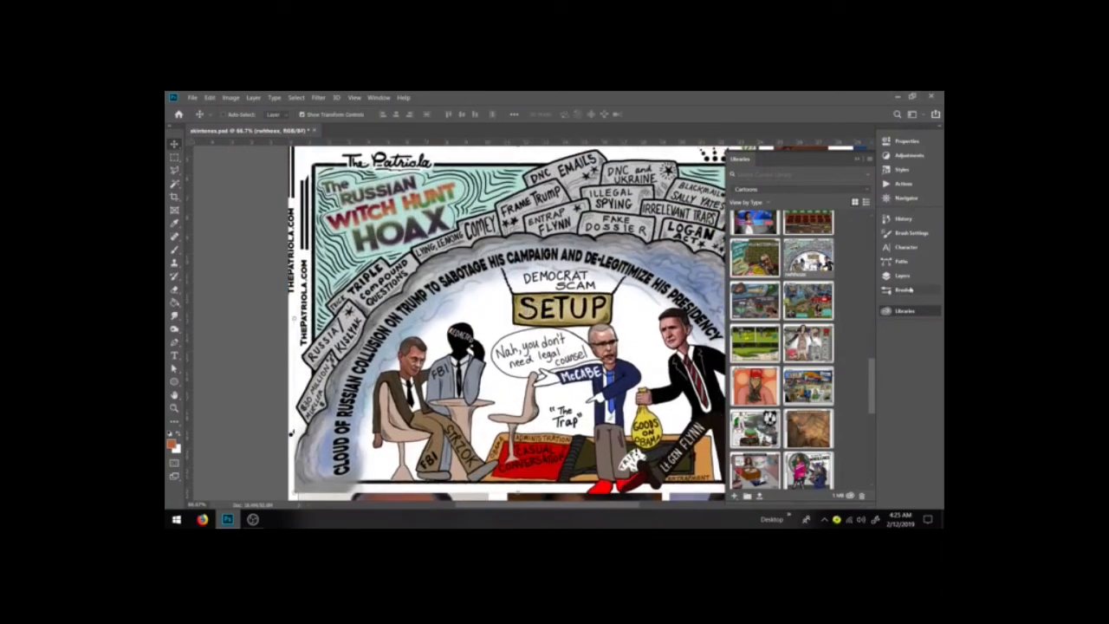
Delete all the placed cartoon layers, keeping only the Background layer with the portraits.
left_click(903, 275)
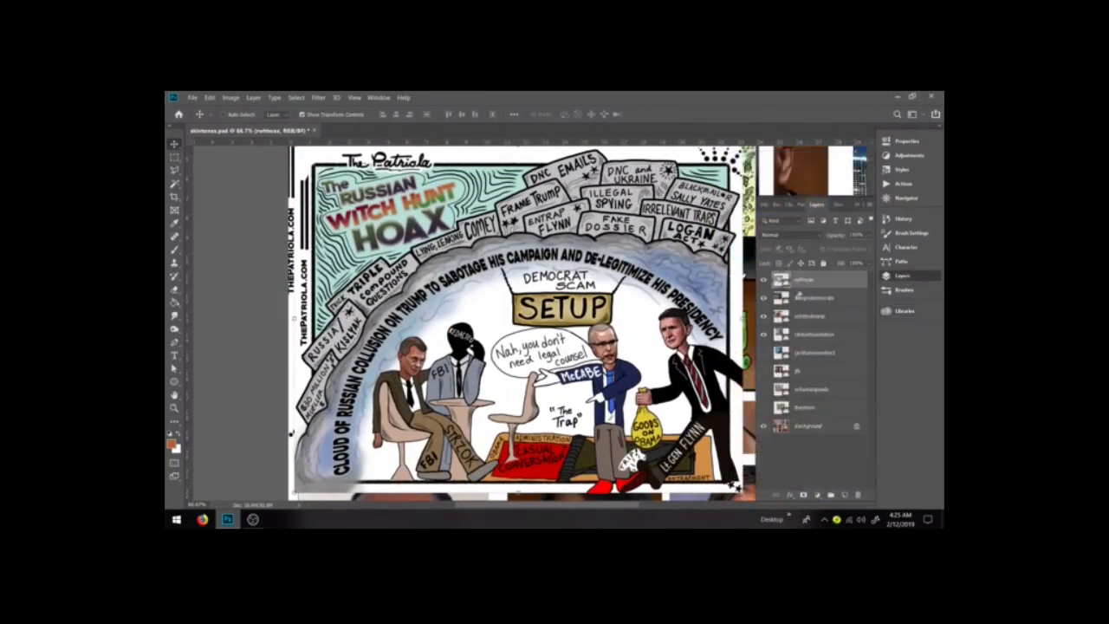
left_click(816, 411, "shift")
left_click_drag(816, 412, 858, 494)
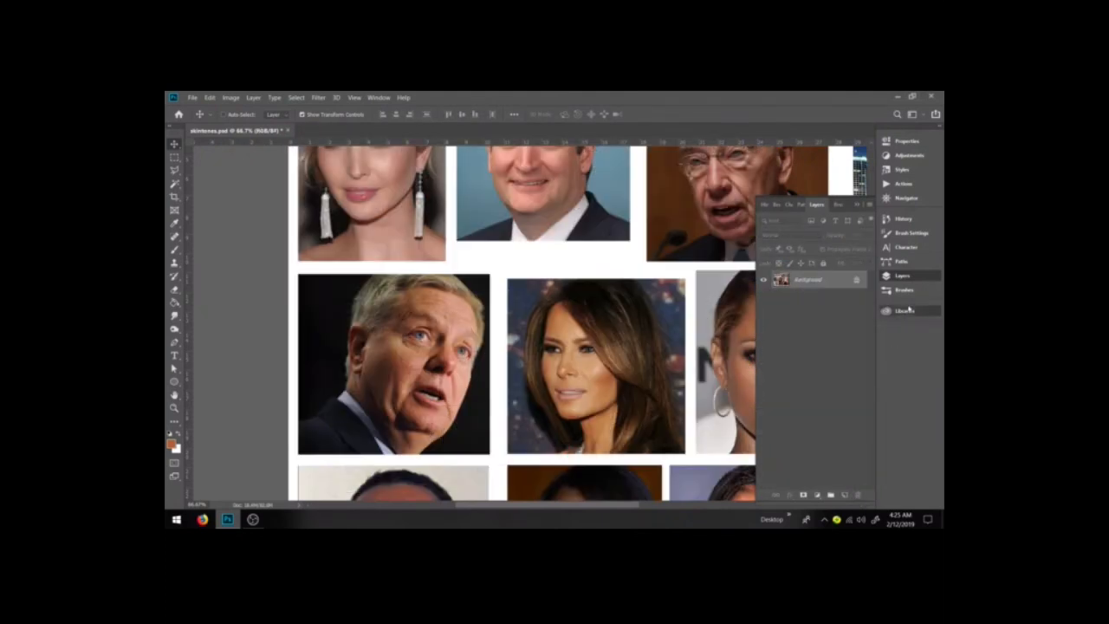
Place the selfportrait-big graphic from the Cartoons library, position it over the portraits and enlarge the view of its face.
left_click(903, 312)
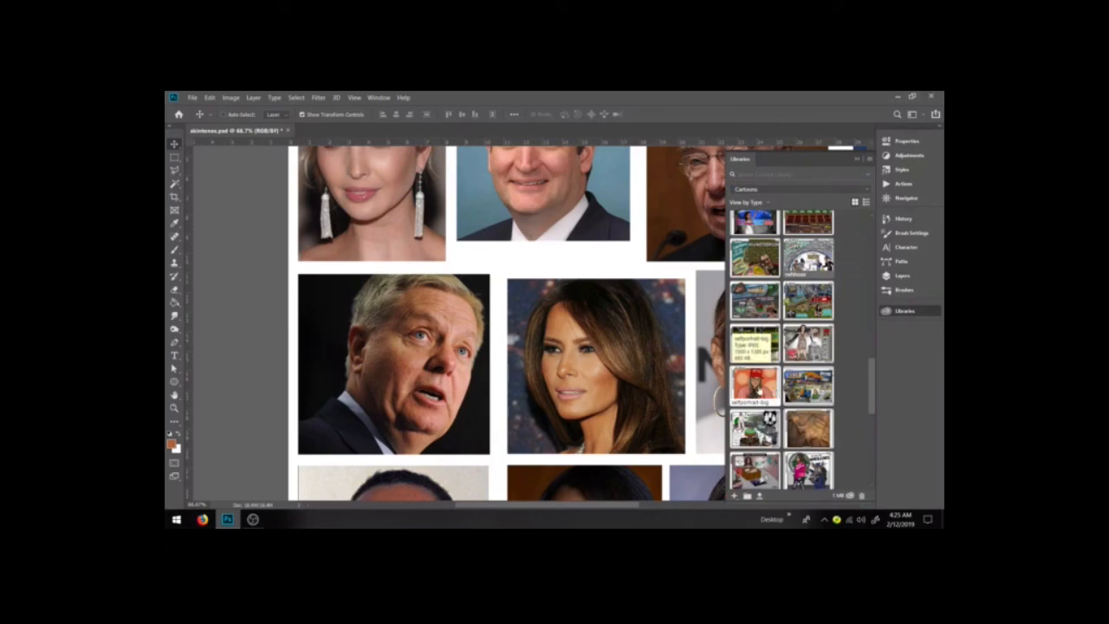
left_click_drag(444, 333, 443, 332)
left_click_drag(308, 303, 374, 313)
left_click(174, 157)
left_click(174, 407)
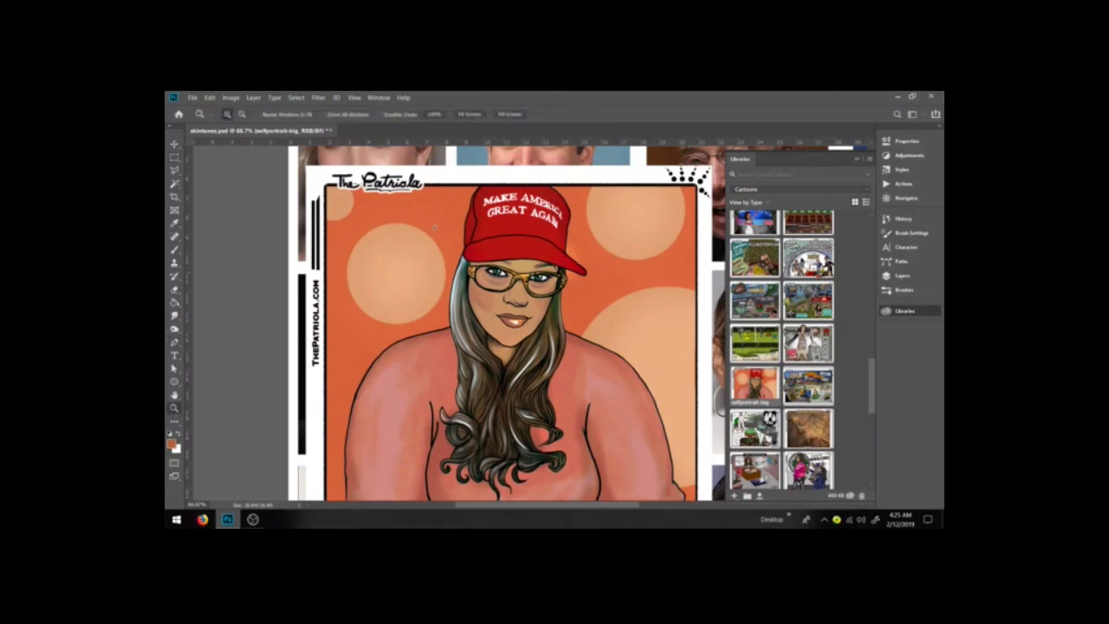
left_click(630, 454)
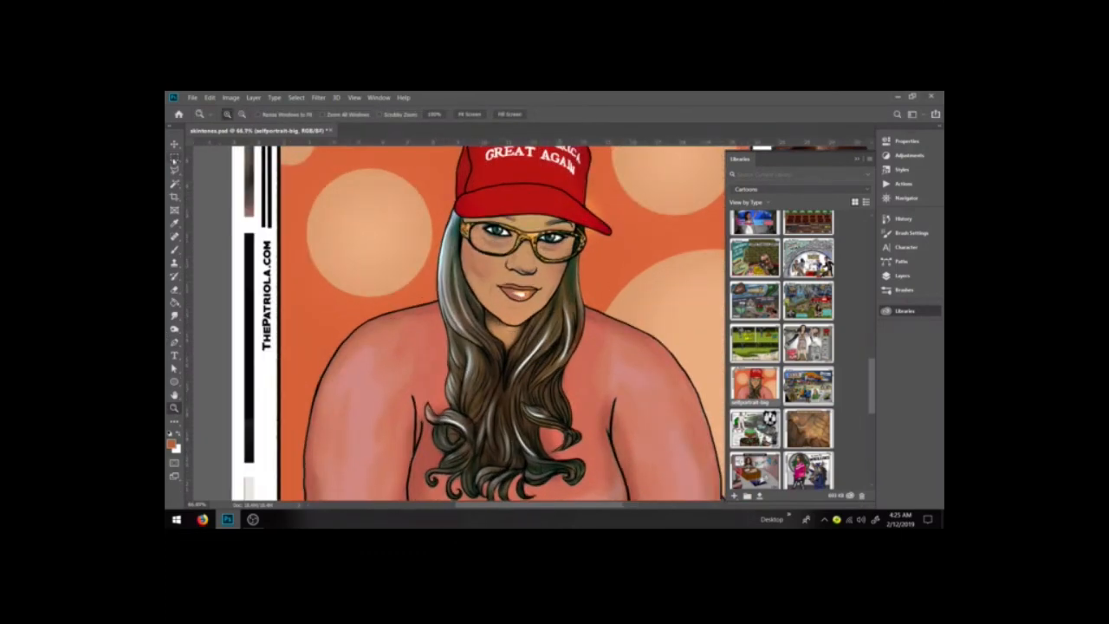
left_click(174, 159)
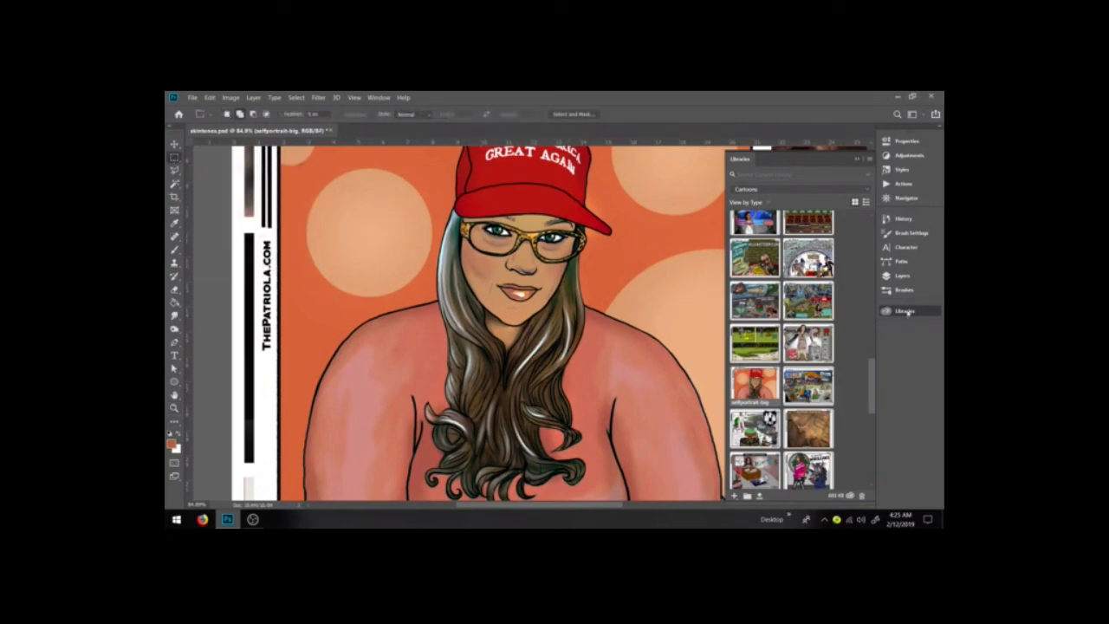
Delete the selfportrait-big layer from the document.
left_click(903, 275)
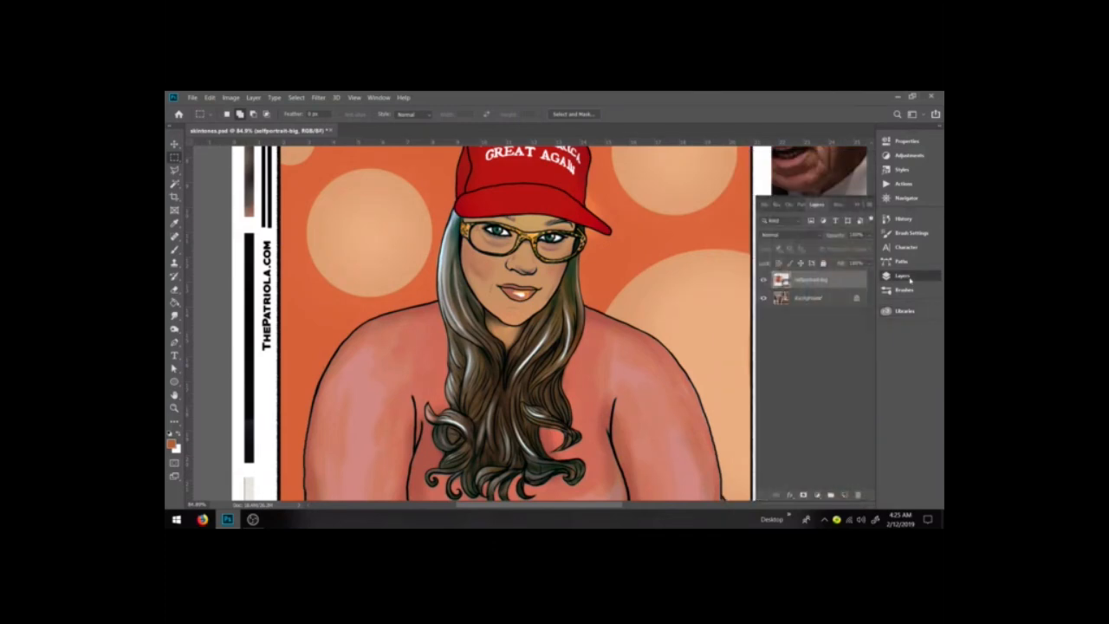
left_click(763, 282)
left_click_drag(820, 286, 859, 497)
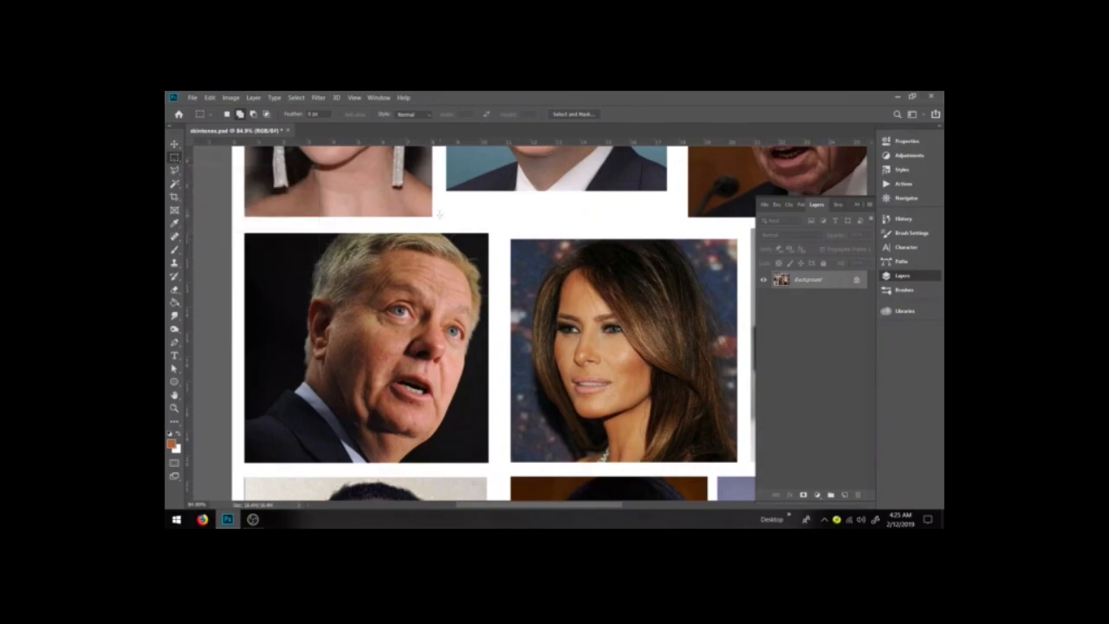
Show the full portrait sheet and open the Ash Royals swatch library.
scroll(438, 212, "down", 5)
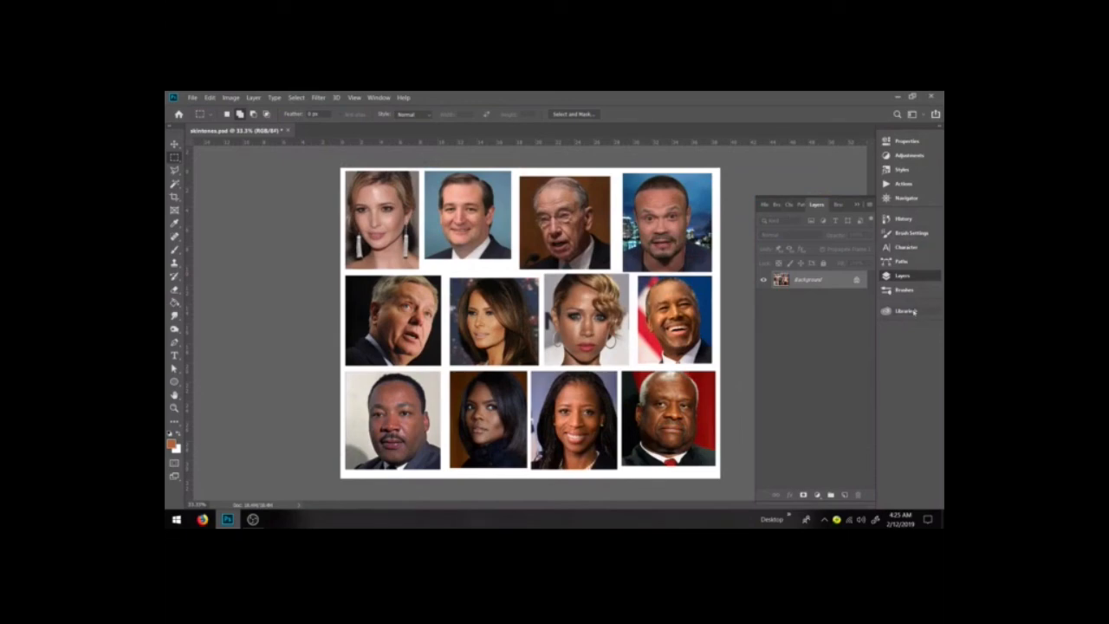
left_click(913, 312)
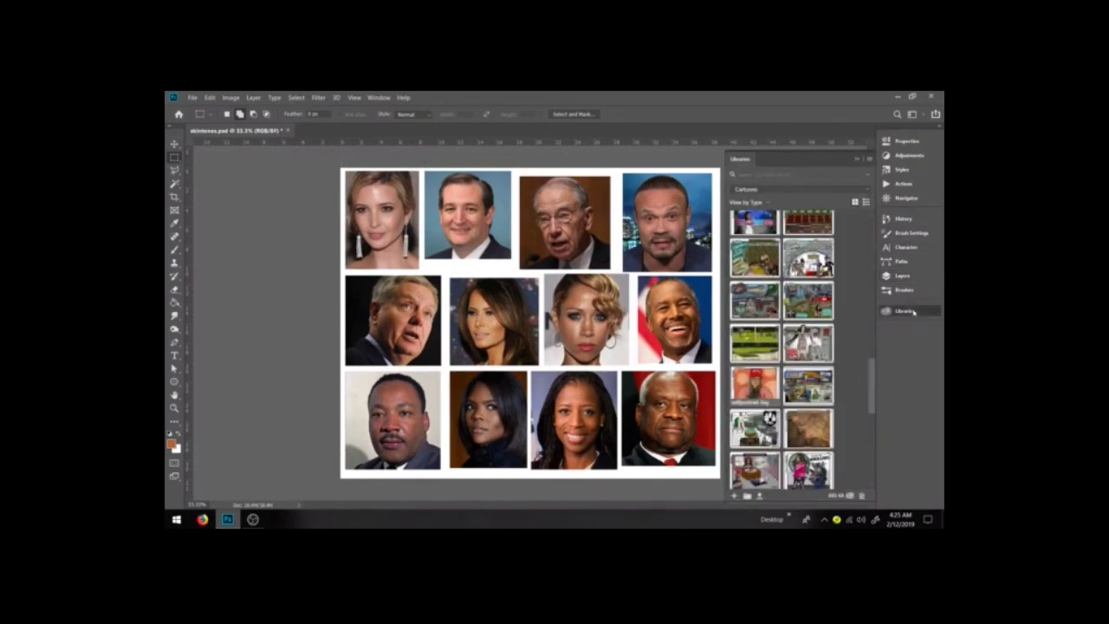
left_click(801, 192)
left_click(799, 191)
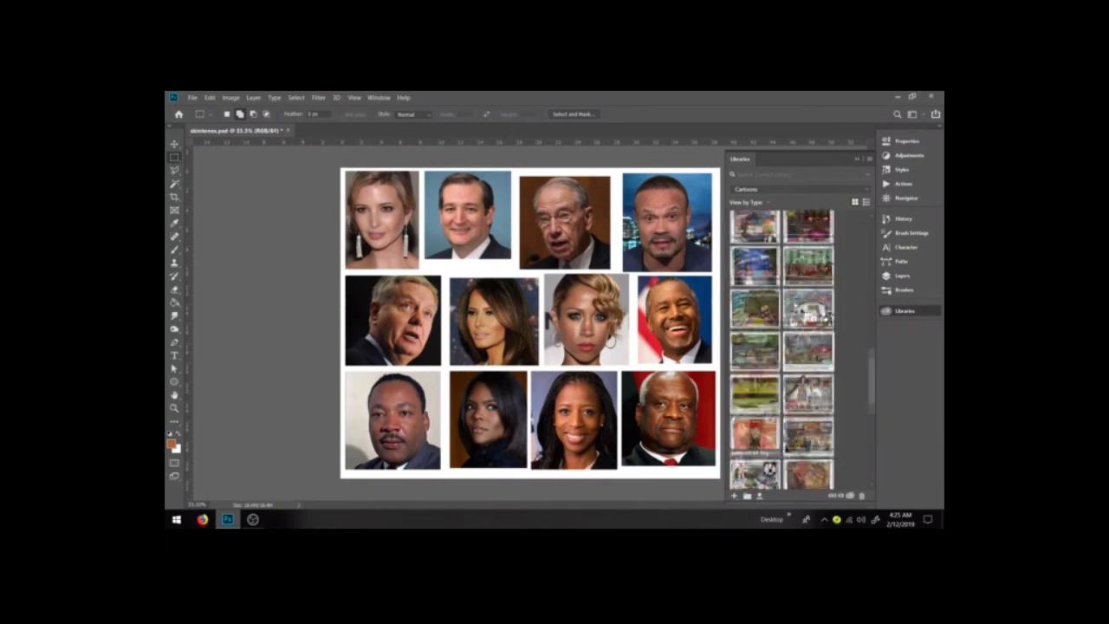
left_click(786, 191)
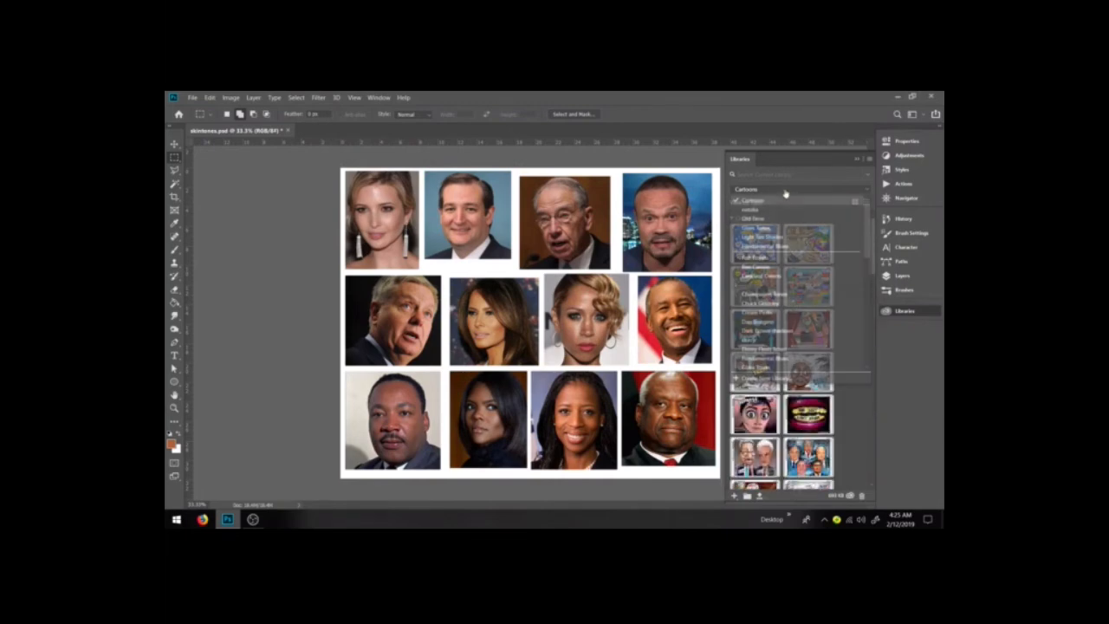
left_click(756, 257)
View the Pinky Brown Tones swatch library, followed by the silver hair library.
left_click(784, 191)
scroll(802, 356, "down", 5)
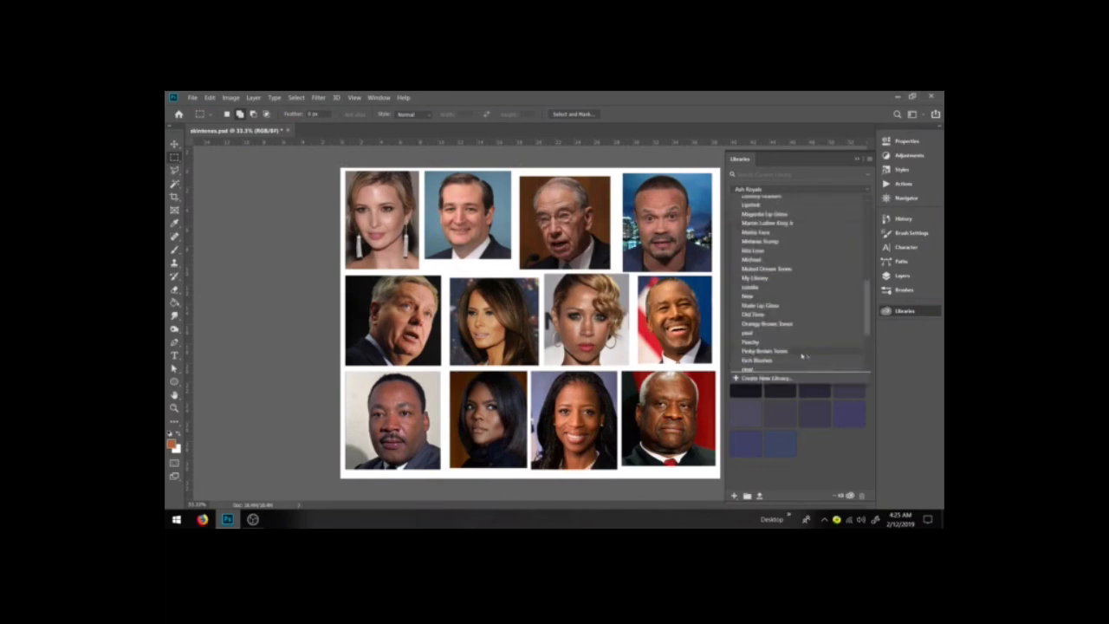
left_click(802, 353)
left_click(786, 190)
scroll(787, 336, "down", 5)
left_click(784, 321)
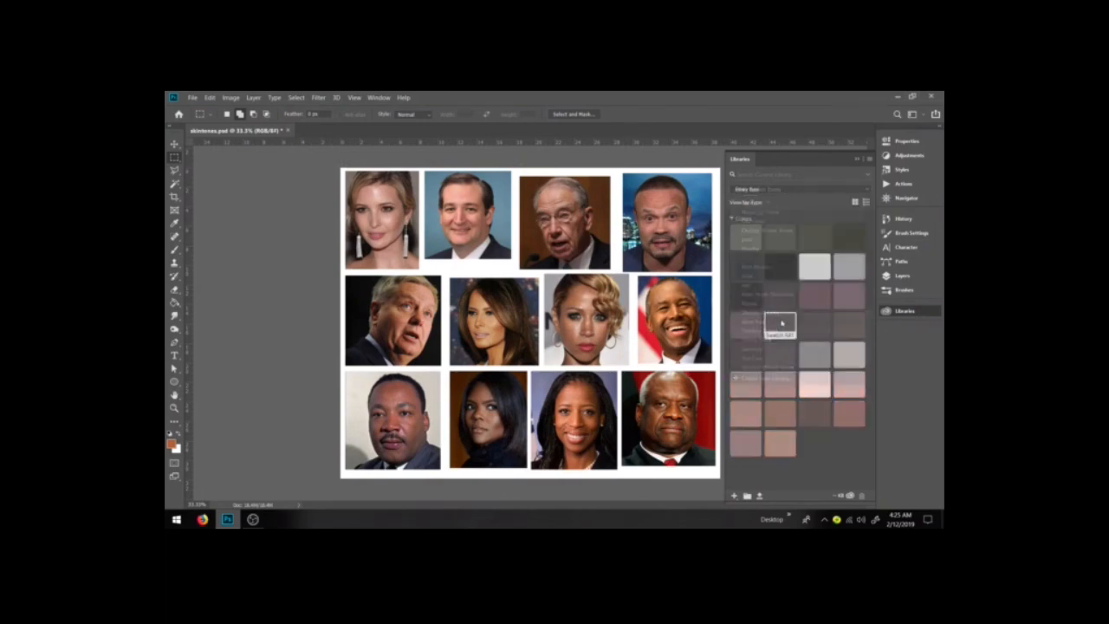
View the Muted Dream Tones swatch library, followed by the Rose Nude Skintones library.
left_click(797, 191)
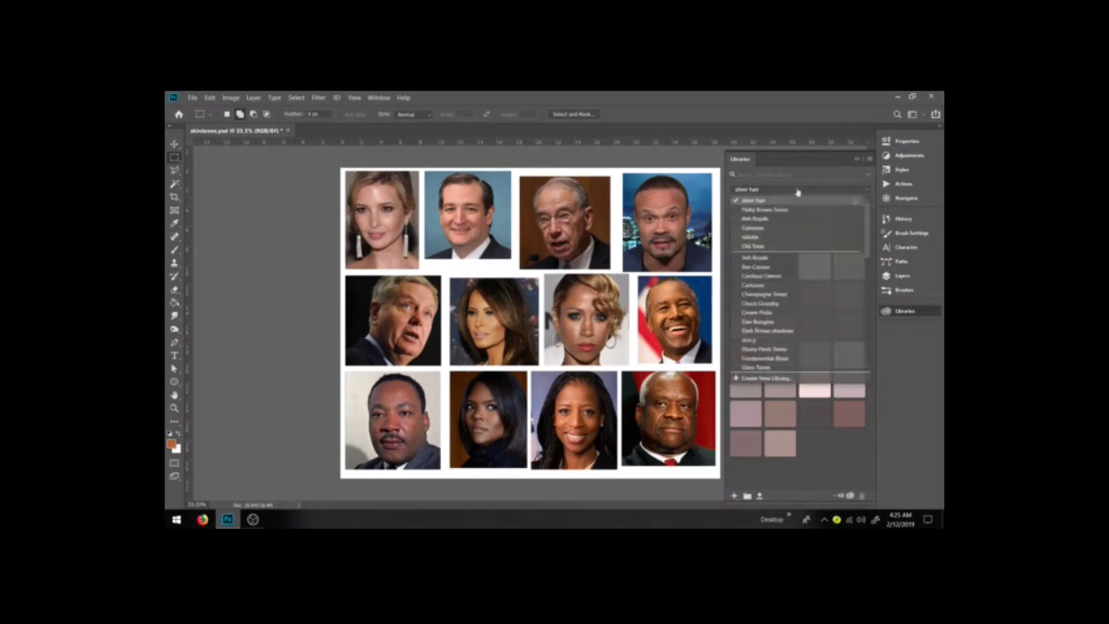
scroll(803, 328, "down", 5)
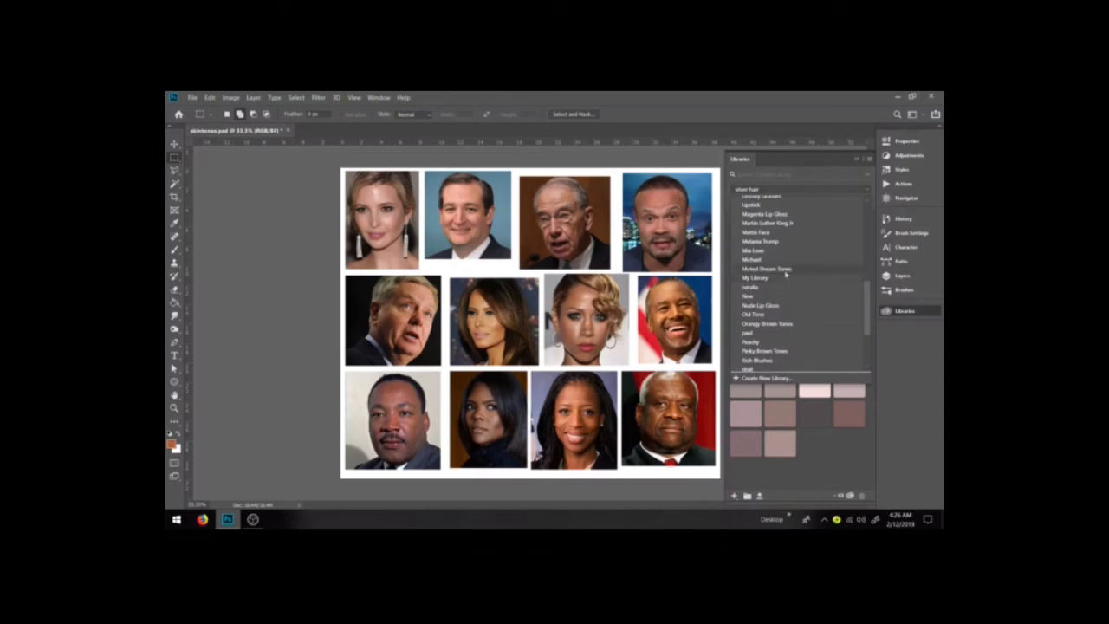
left_click(786, 269)
left_click(821, 189)
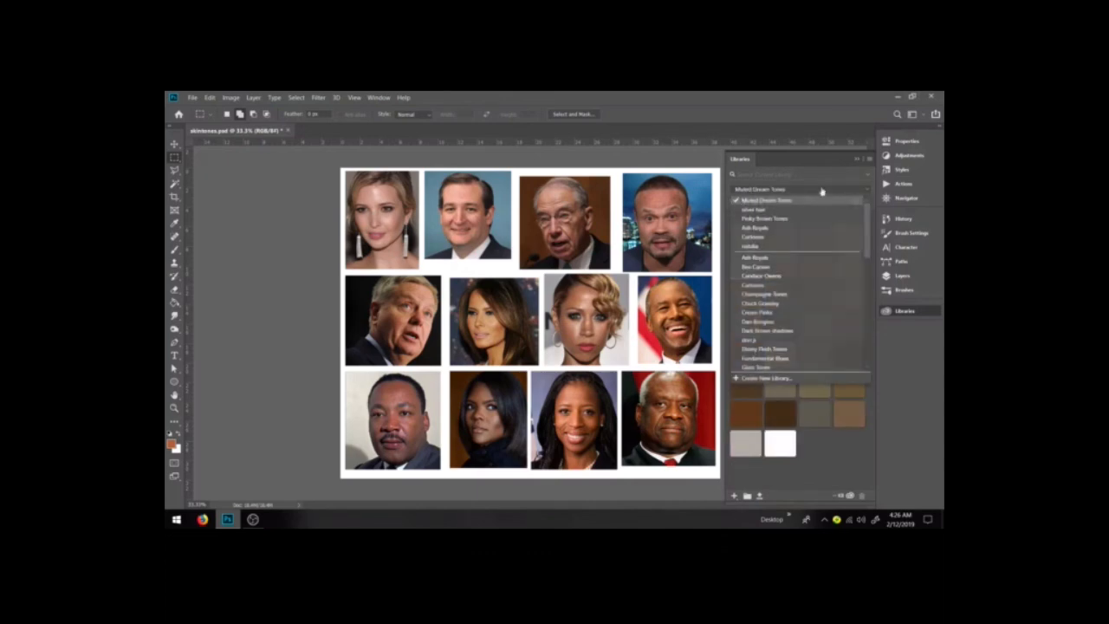
scroll(815, 303, "down", 4)
scroll(815, 304, "down", 3)
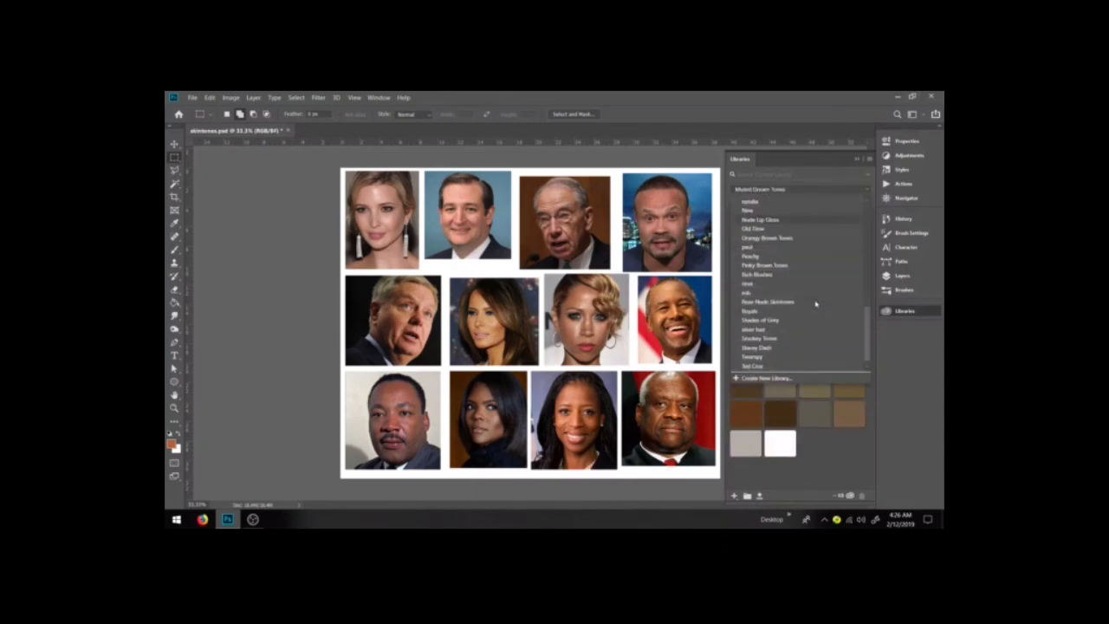
left_click(795, 295)
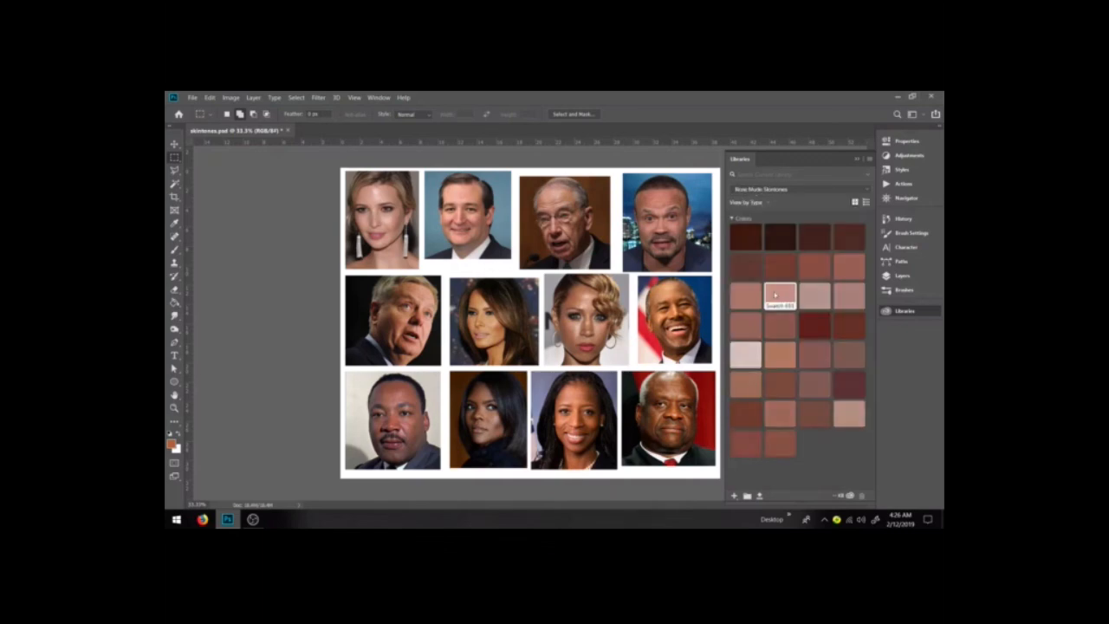
Open the Royals swatch library to view its colors.
left_click(798, 191)
scroll(806, 329, "down", 3)
left_click(797, 346)
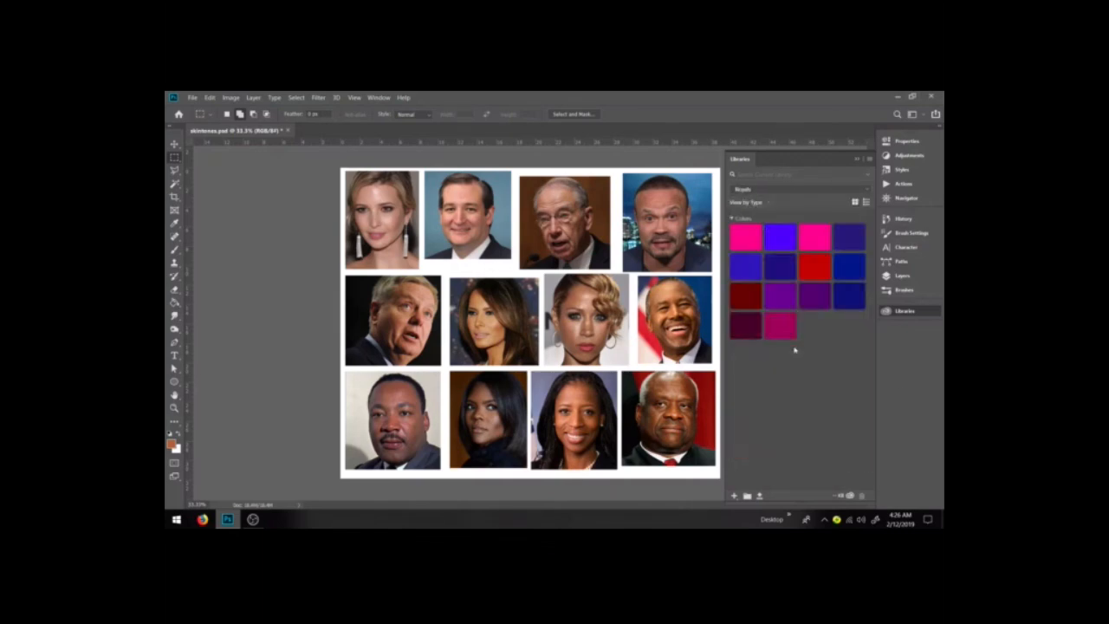
Open the library listed directly above Muted Dream Tones to check its contents.
left_click(815, 192)
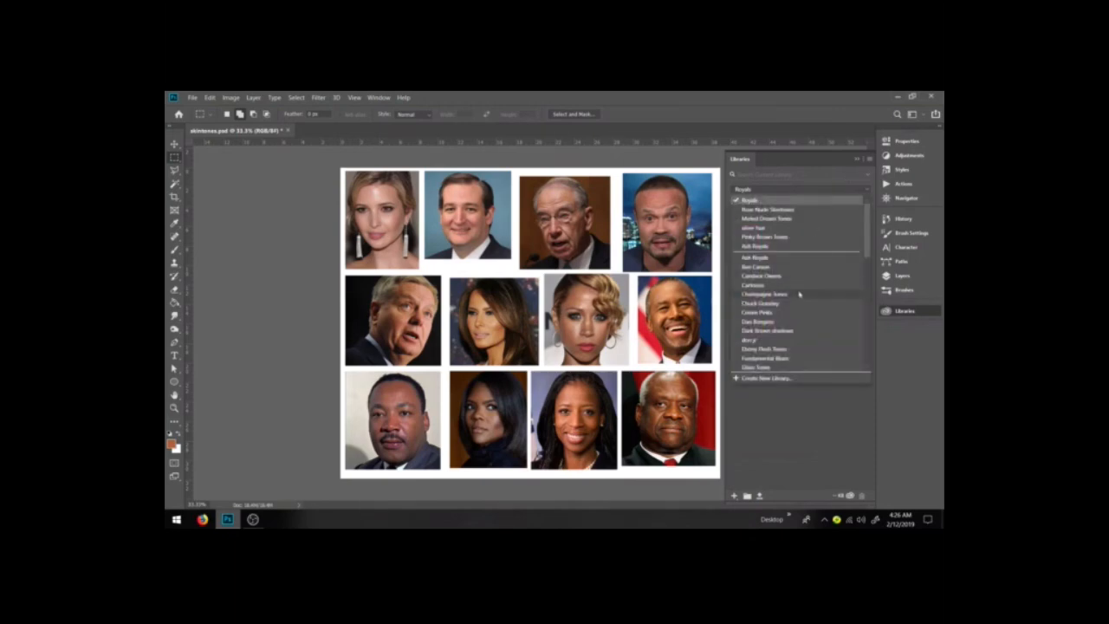
scroll(794, 333, "down", 3)
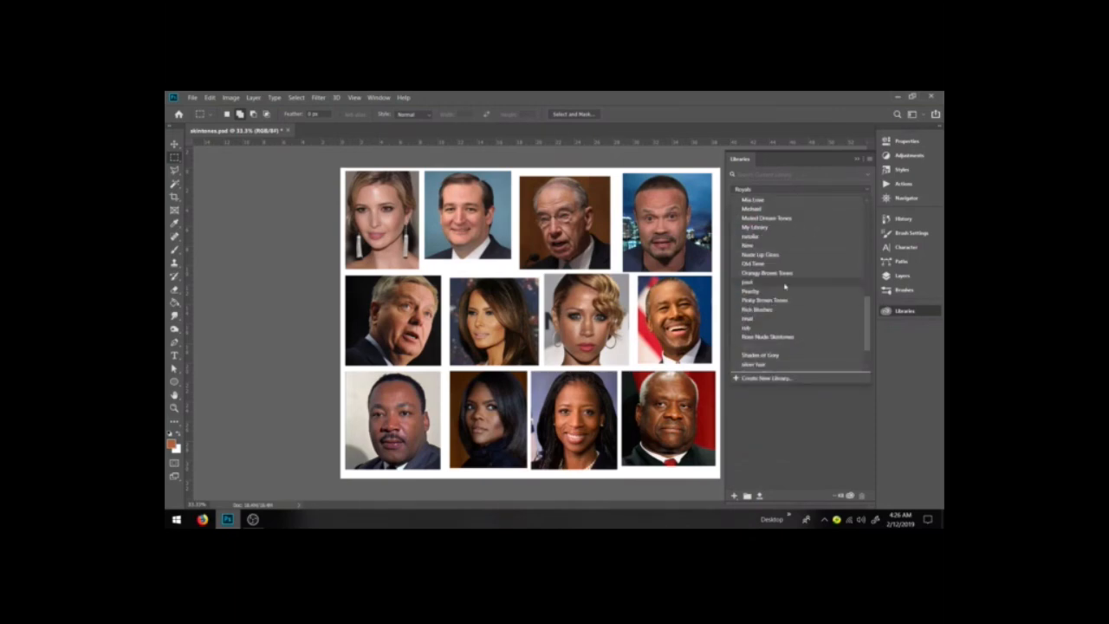
left_click(764, 210)
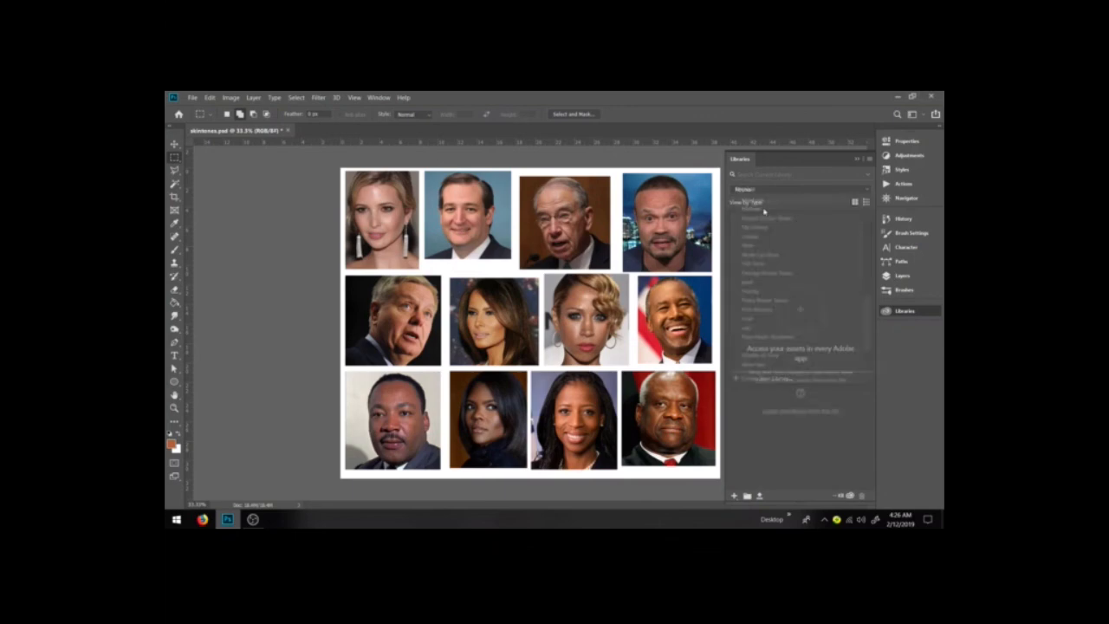
View the swatch library listed directly above Rose Nude Skintones, and collapse the library display to leave the portrait sheet unobstructed.
left_click(790, 190)
scroll(774, 303, "down", 6)
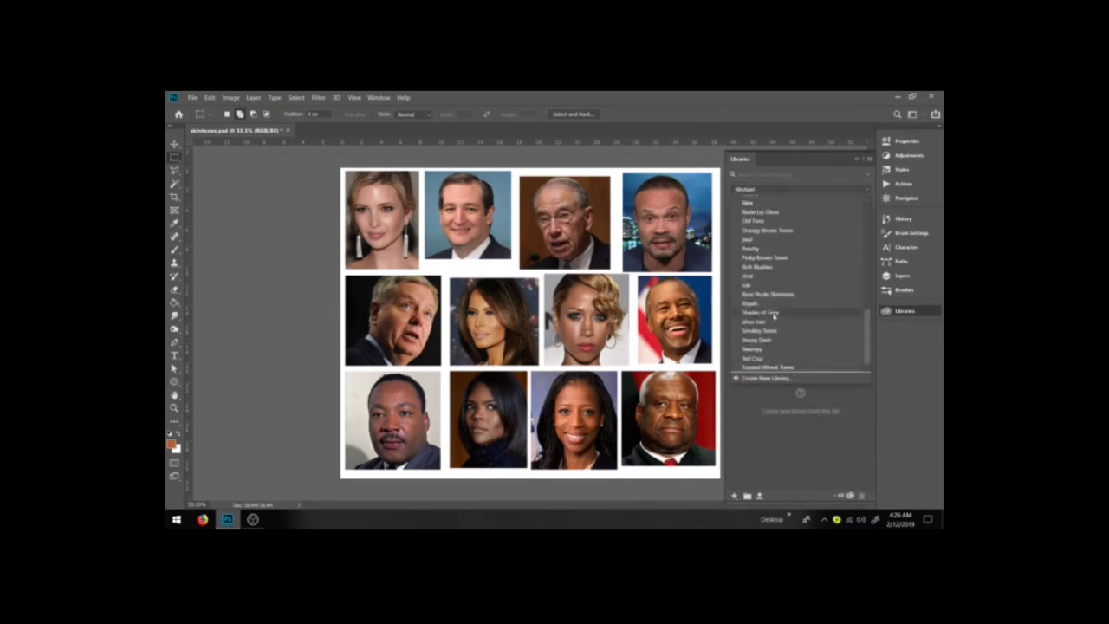
left_click(777, 286)
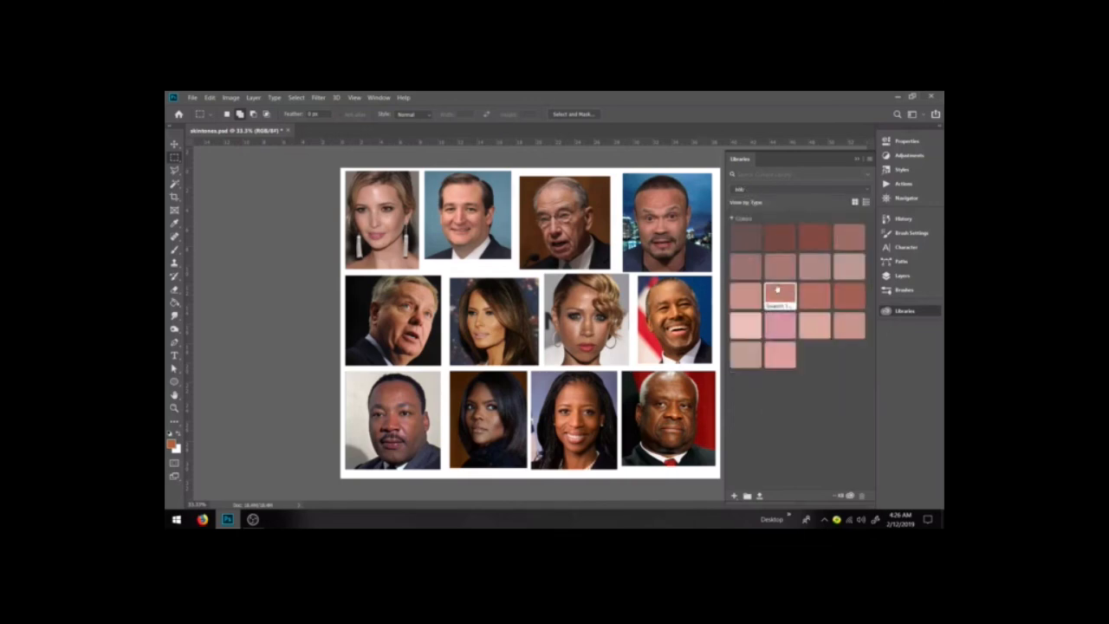
left_click(856, 160)
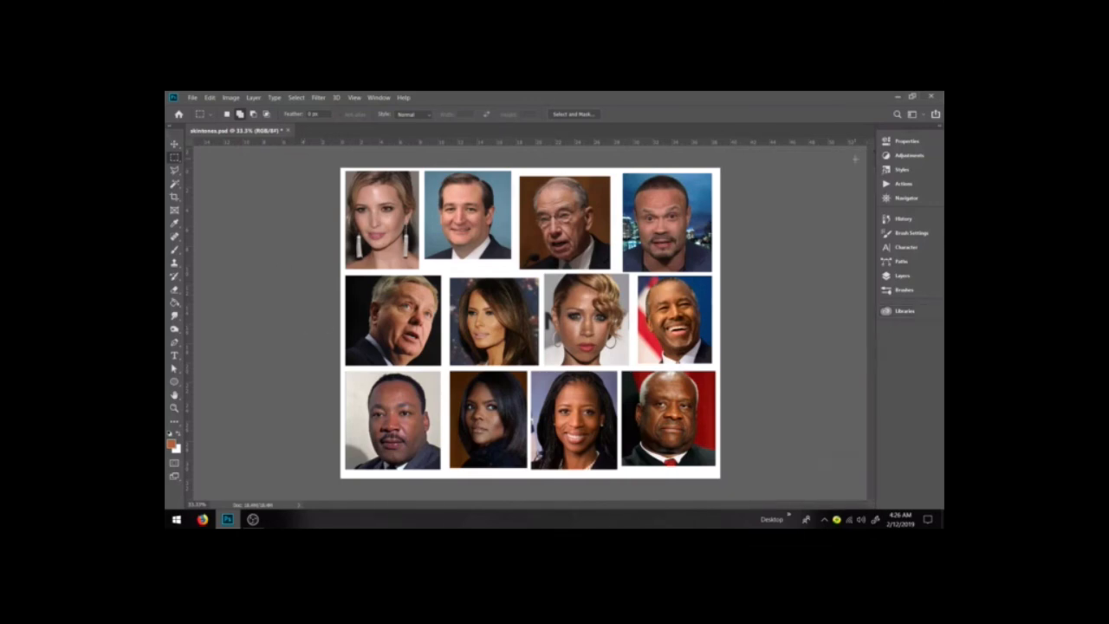